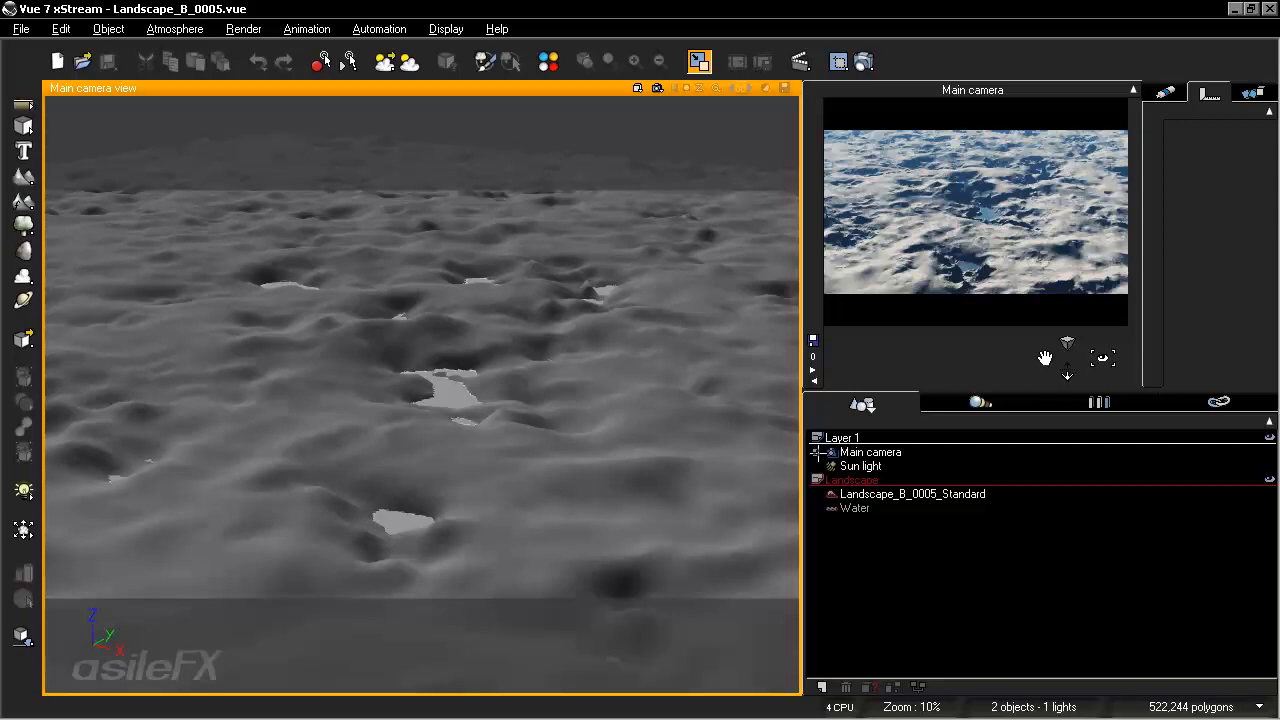
- Expand the camera list, select the Main camera and inspect its position, orientation and lens settings
left_click(816, 452)
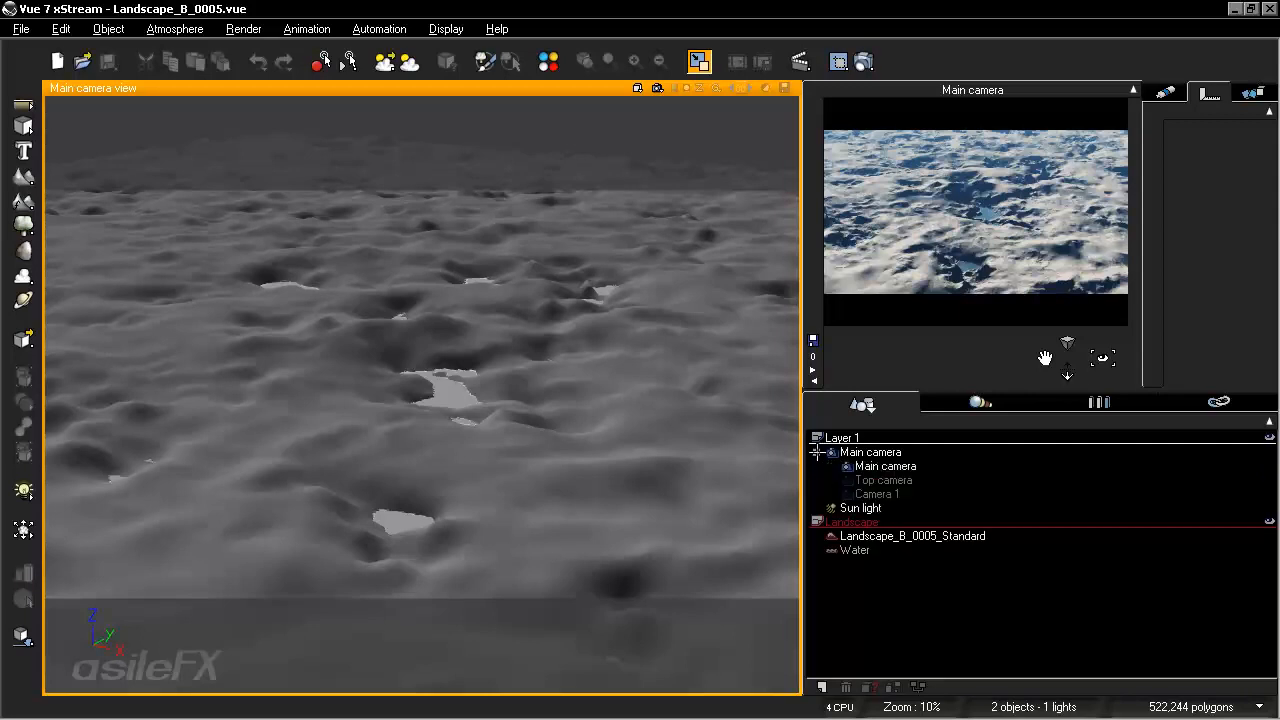
left_click(889, 466)
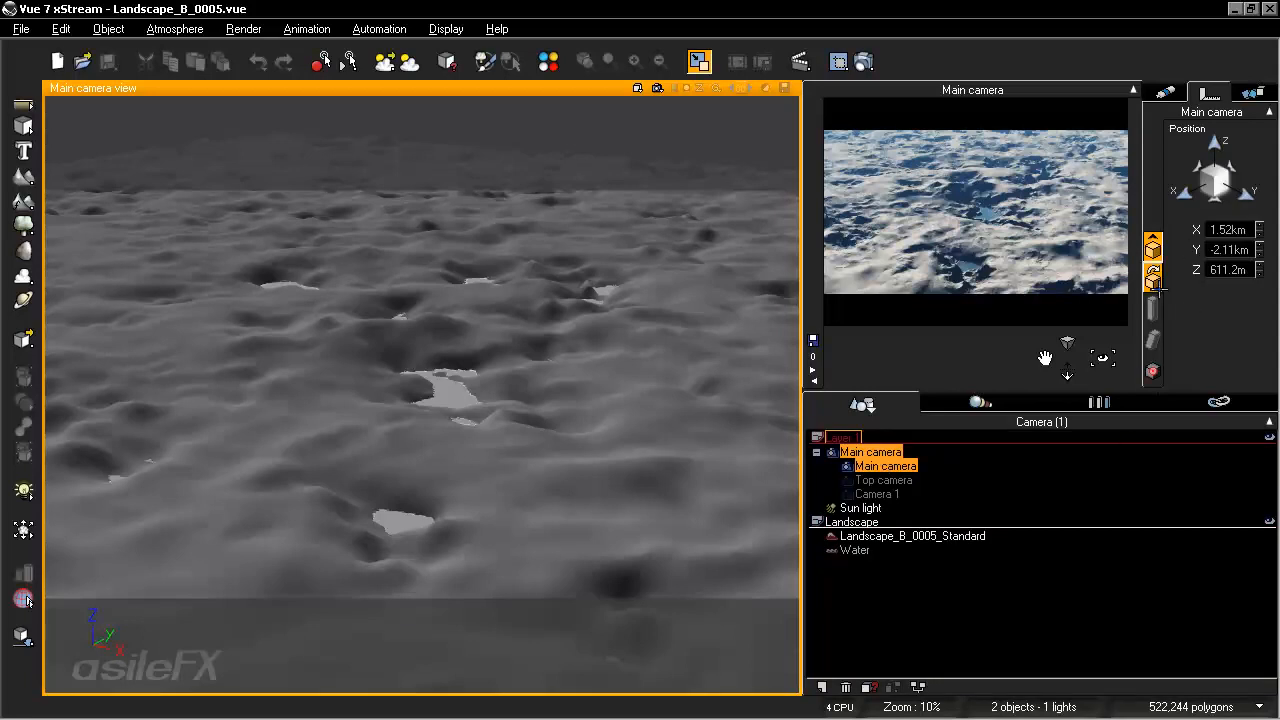
left_click(1153, 276)
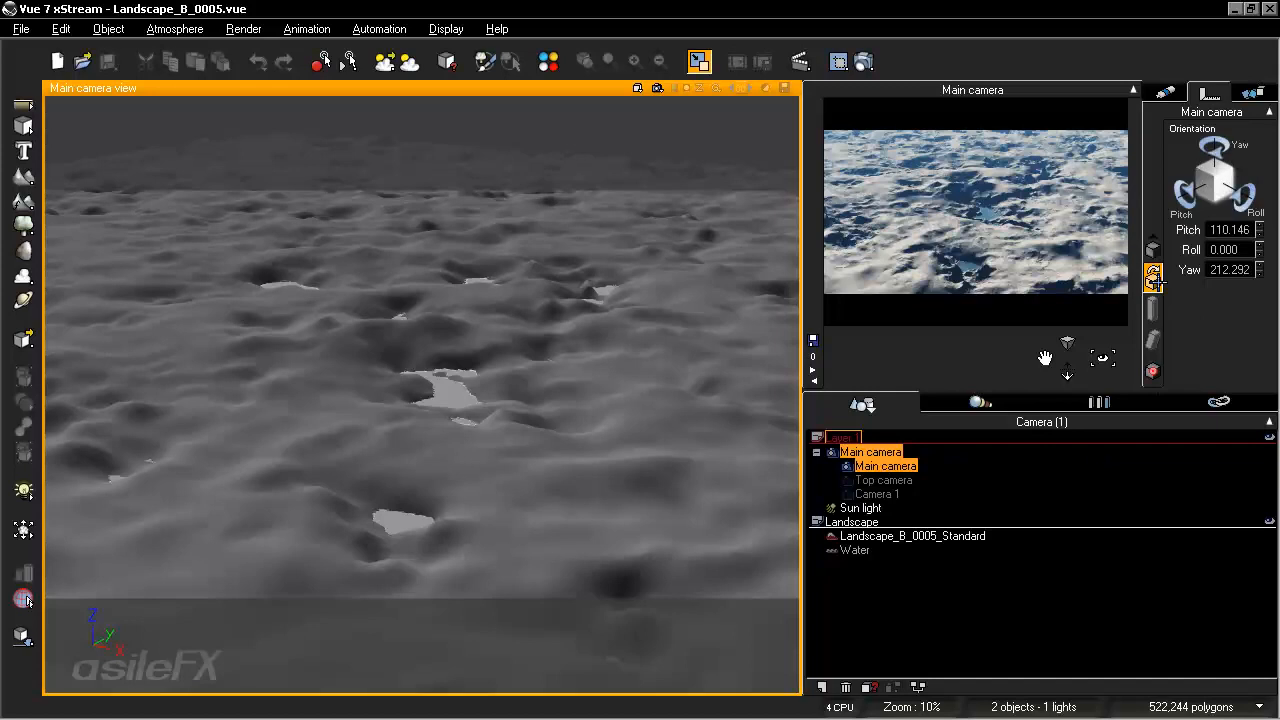
left_click(1165, 93)
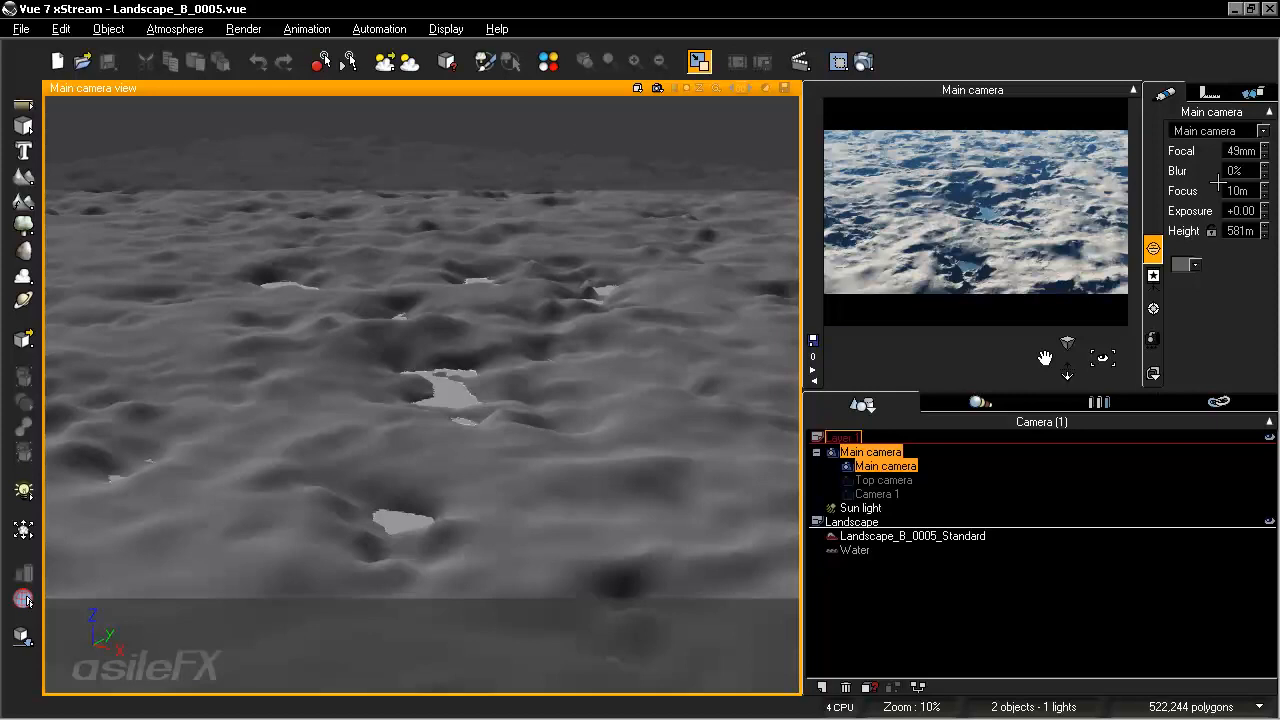
- Store the current Main camera setup as a new camera and make Camera 2 the active view
left_click(812, 340)
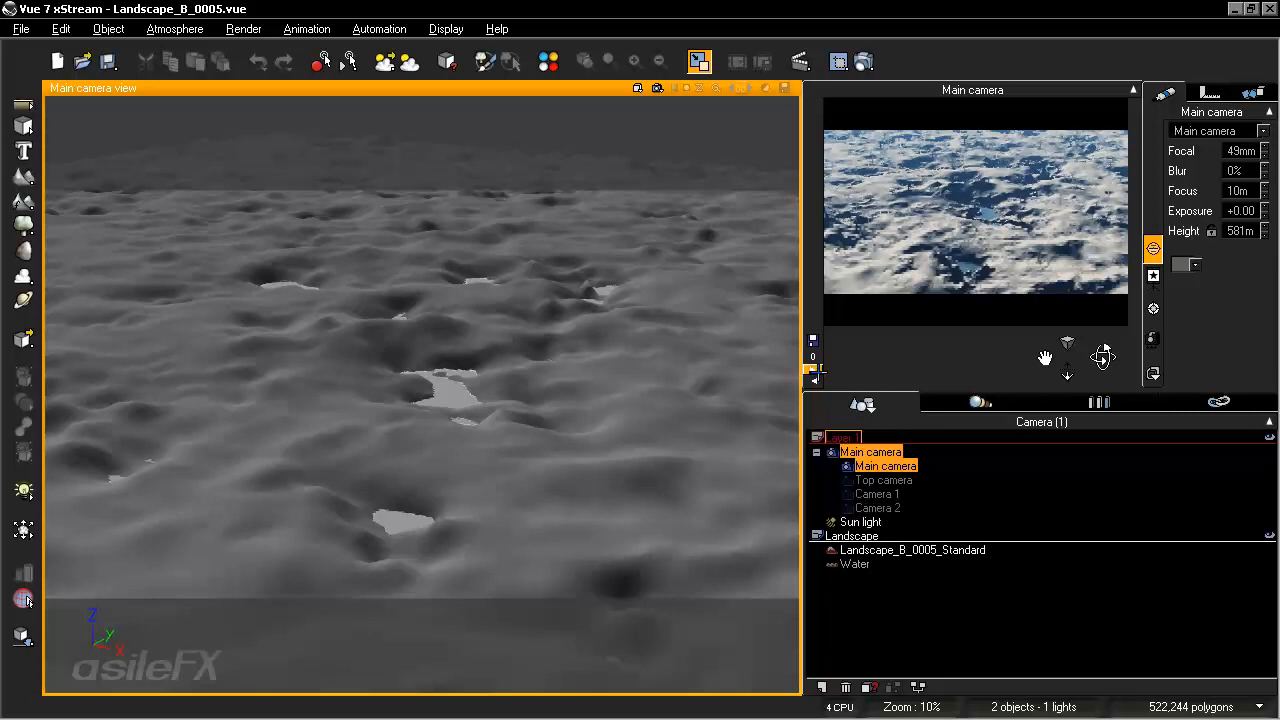
left_click(812, 369)
left_click(812, 369)
left_click(812, 369)
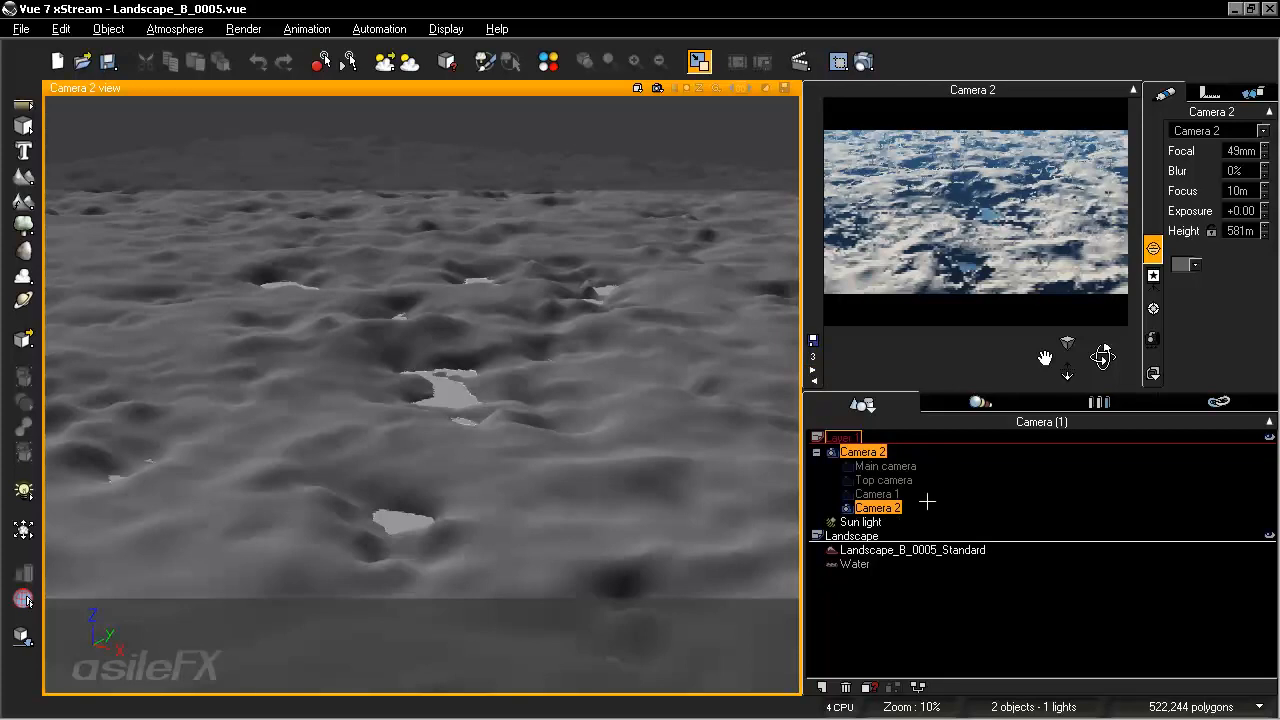
left_click(812, 369)
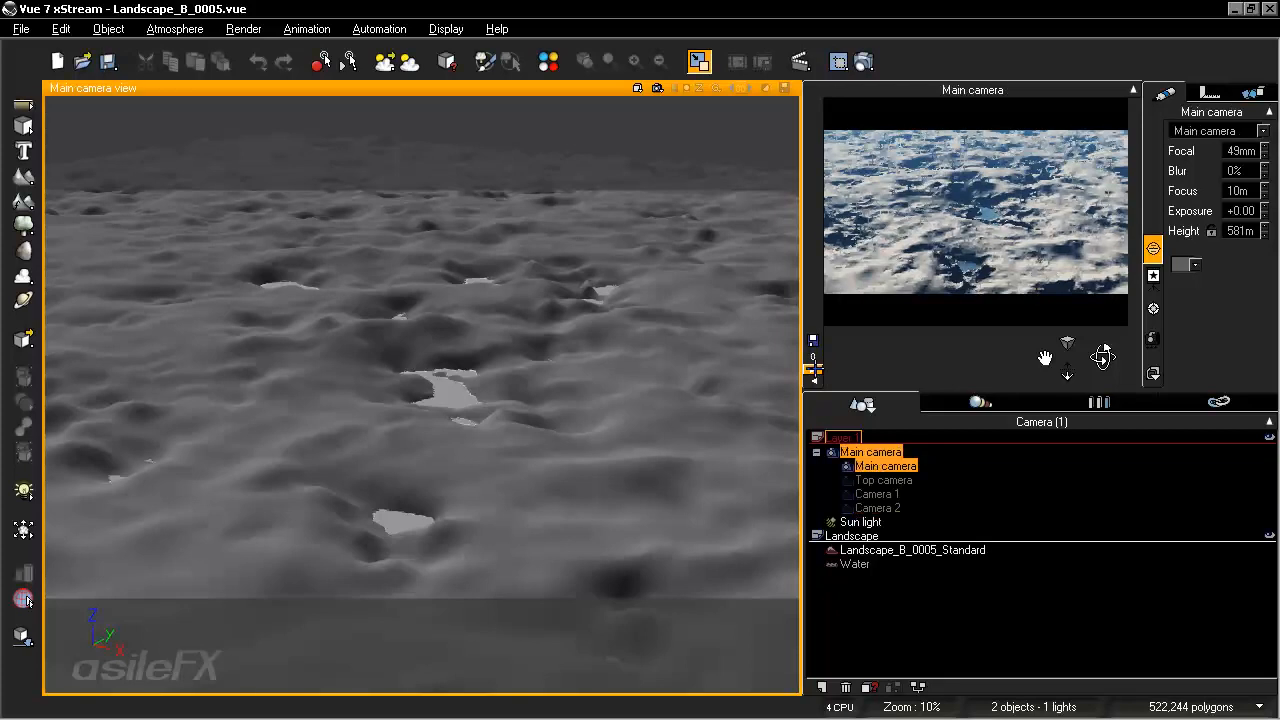
left_click(812, 369)
left_click(812, 369)
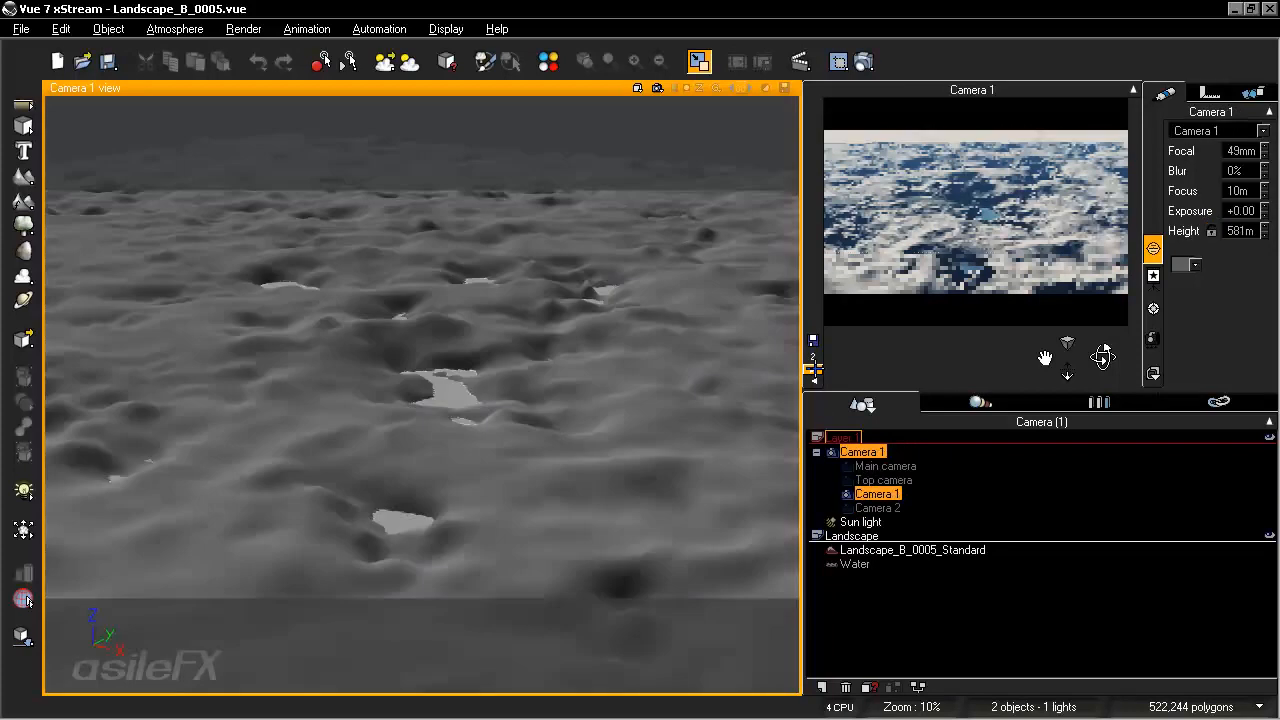
left_click(812, 369)
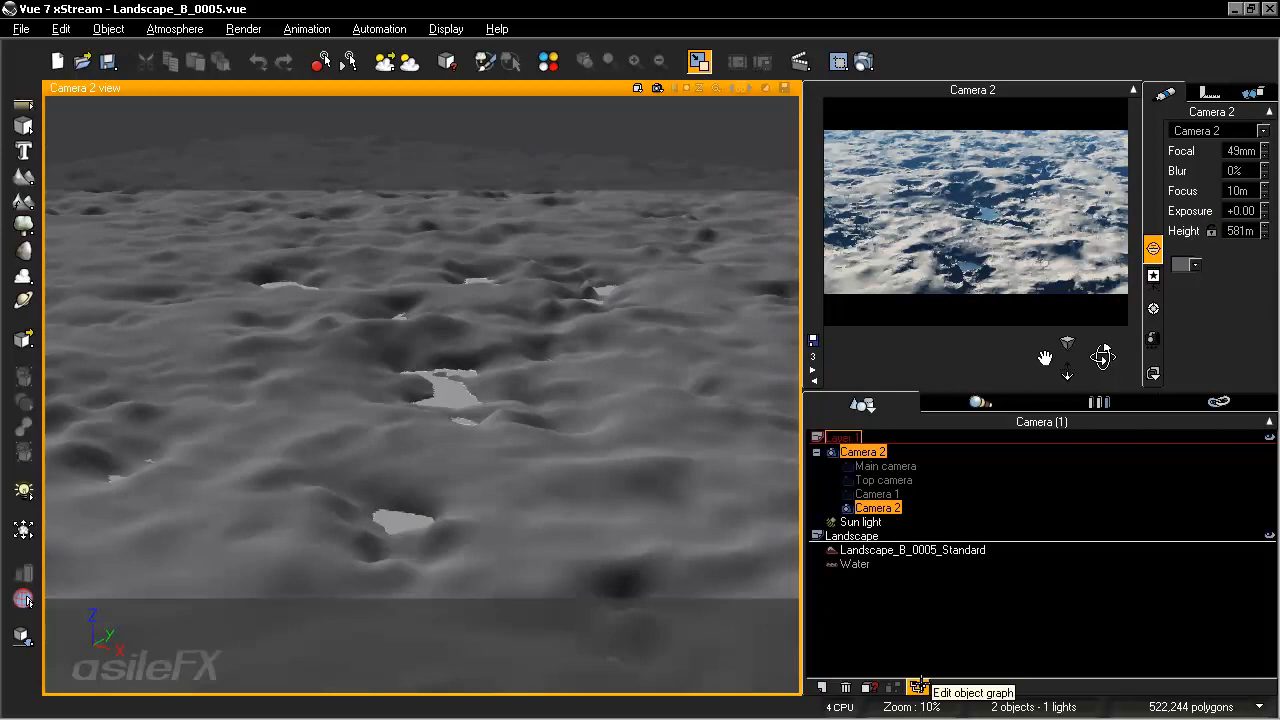
- Open the object graph of Camera 2 and display the camera's numeric position values alongside it
left_click(918, 686)
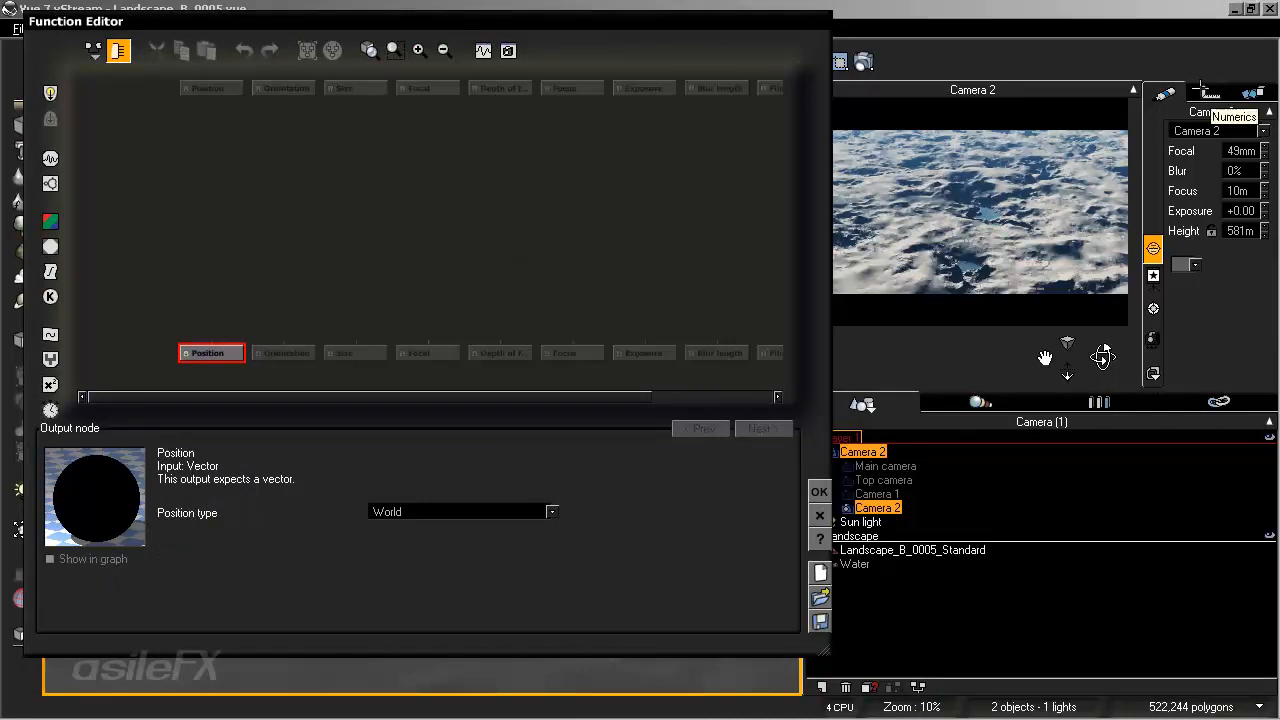
left_click(1203, 89)
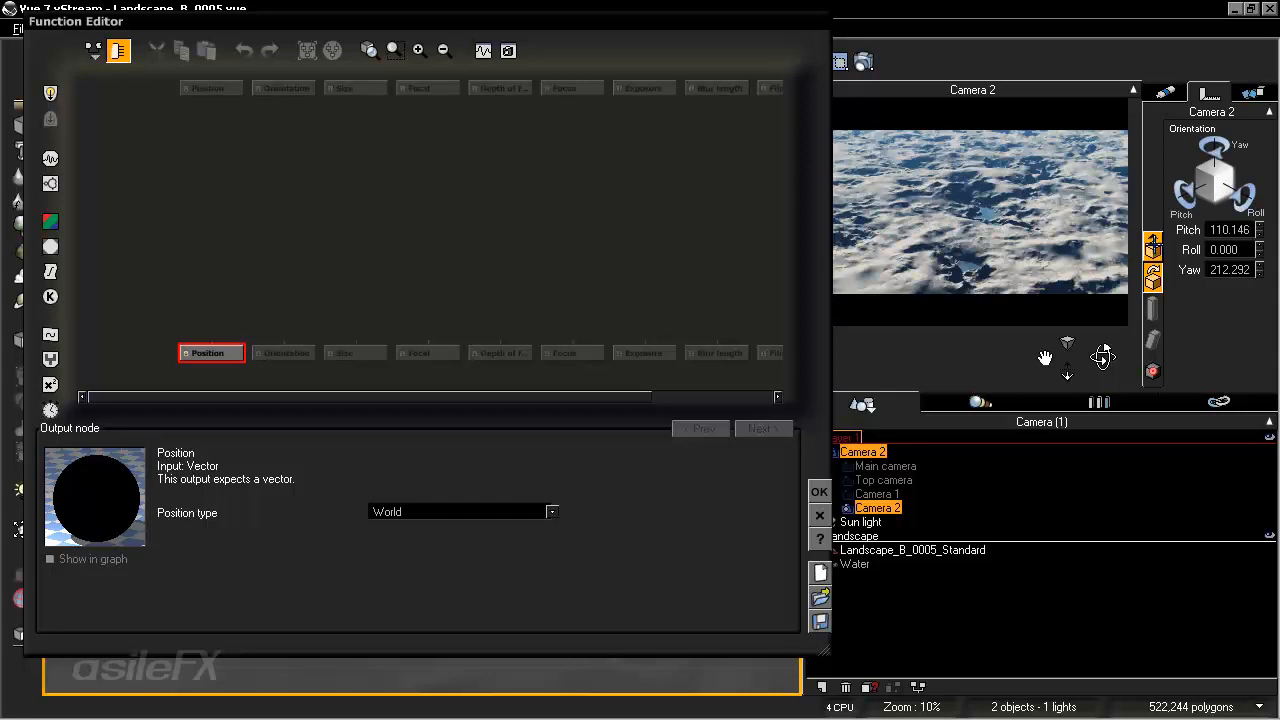
left_click(1154, 244)
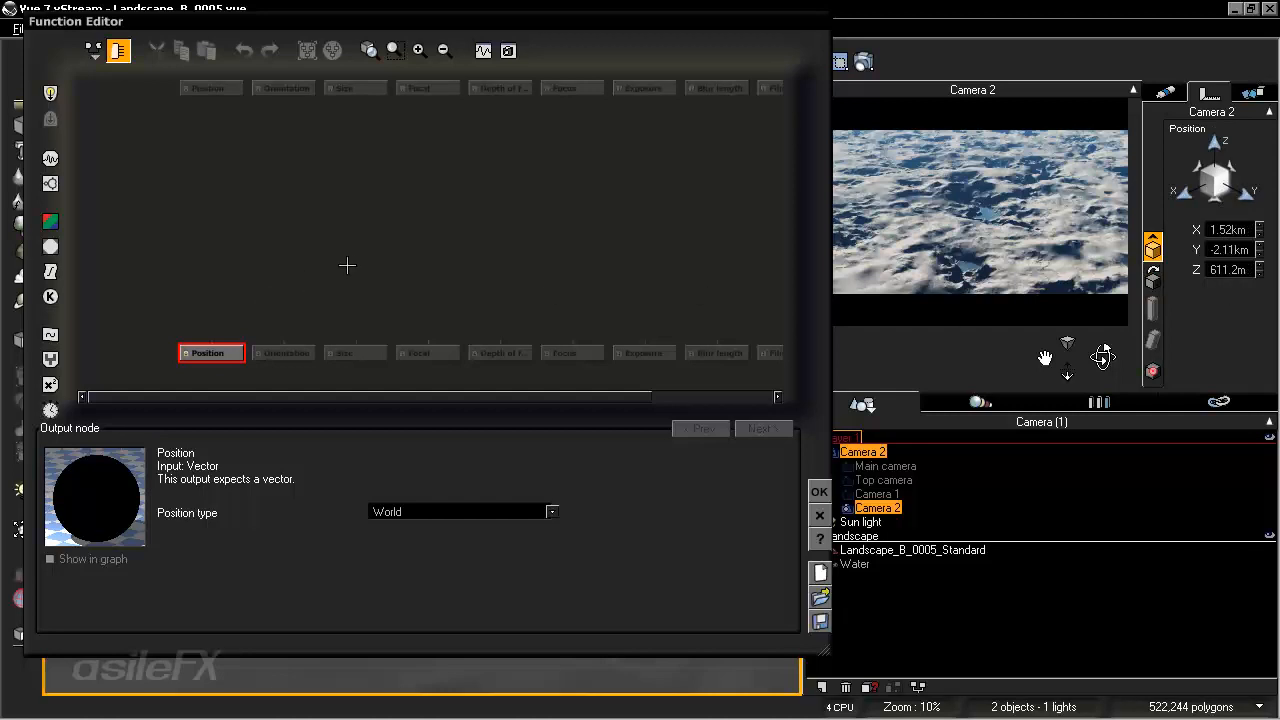
- Add a Constant Vector node to the camera graph and place it in the empty area between the input and output rows
right_click(380, 232)
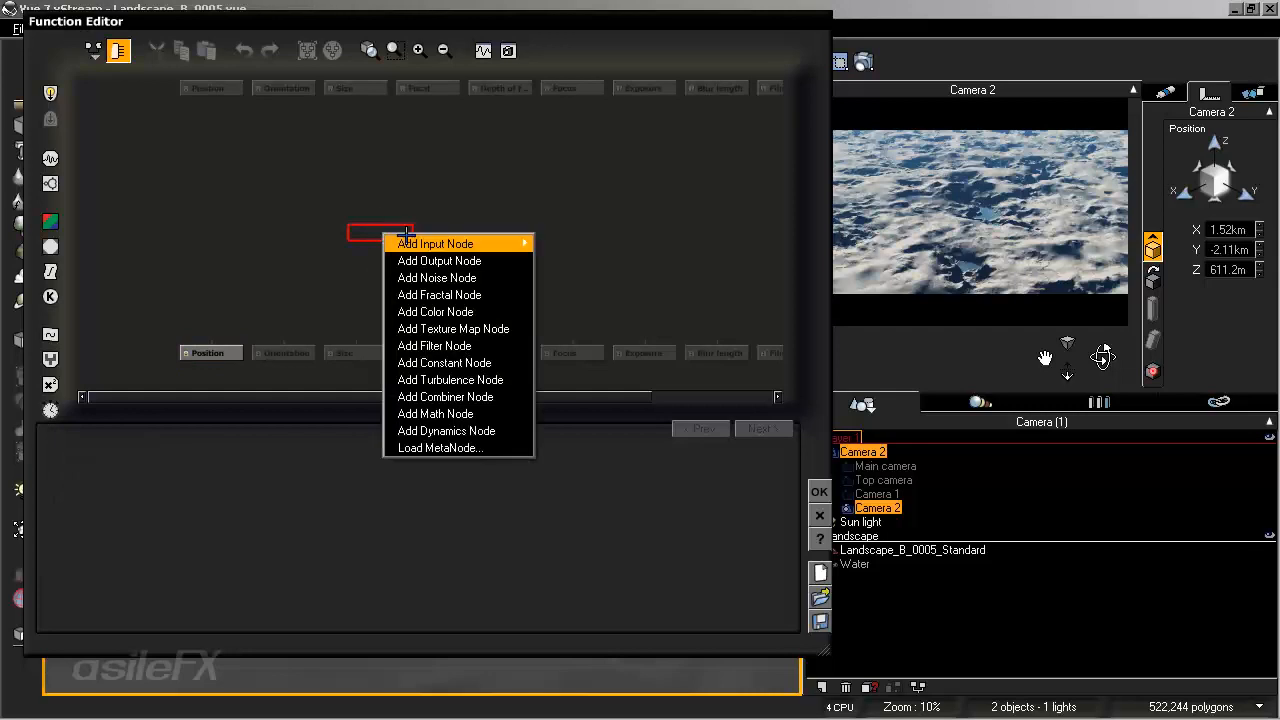
mouse_move(480, 363)
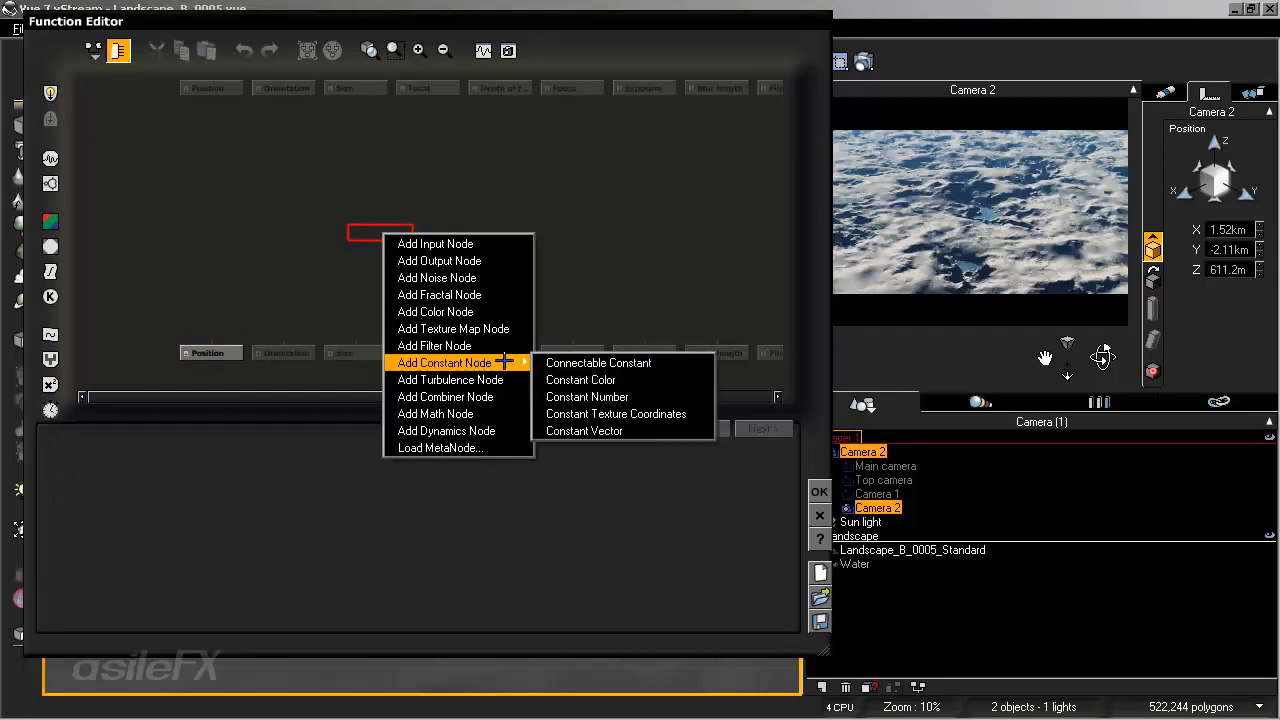
left_click(612, 430)
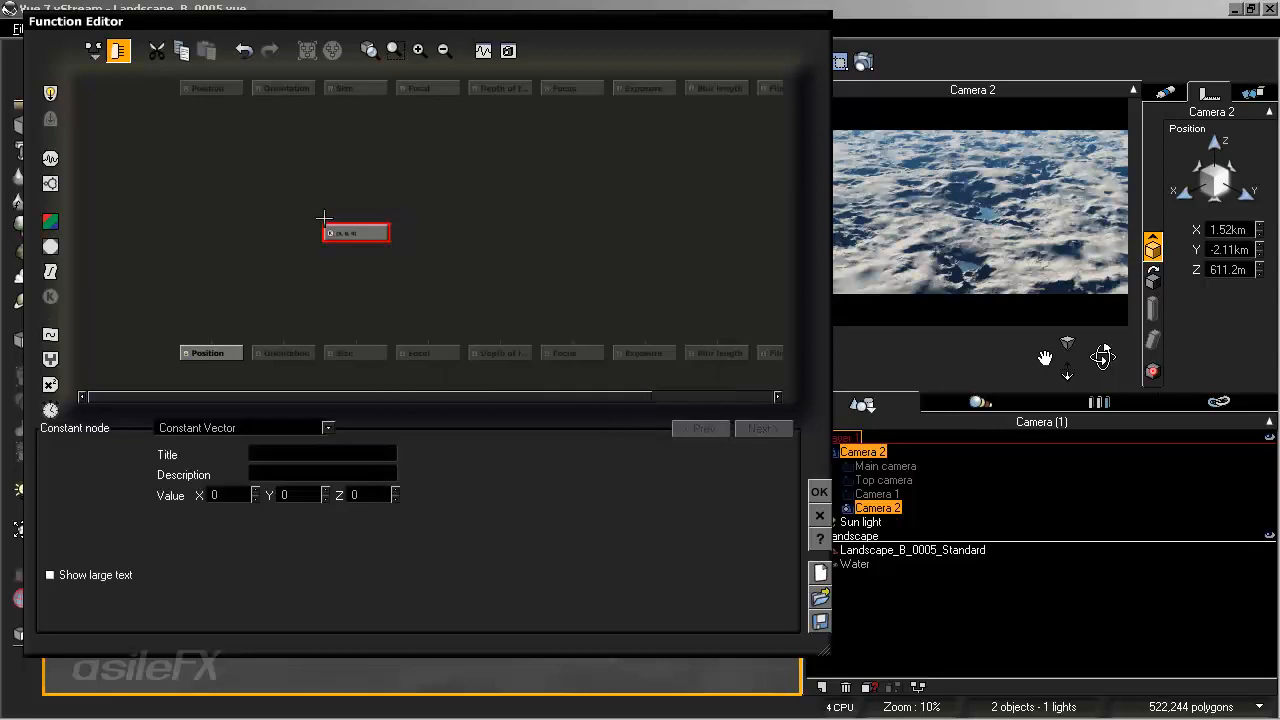
left_click_drag(357, 235, 455, 207)
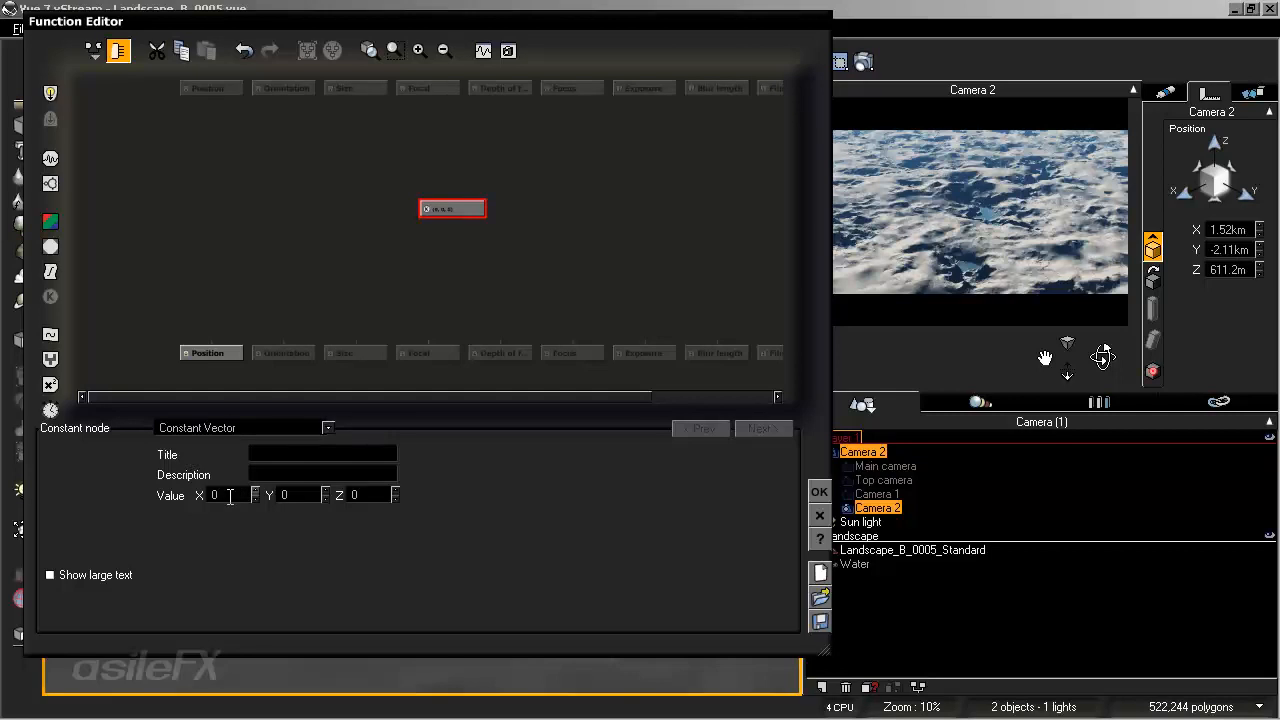
- Set the constant vector's Z to 6112 and Y to 211, and accept the graph changes
double_click(370, 494)
type("6112")
double_click(292, 494)
type("2")
left_click(818, 491)
- Change the length display unit to Meters in the program options
left_click(21, 29)
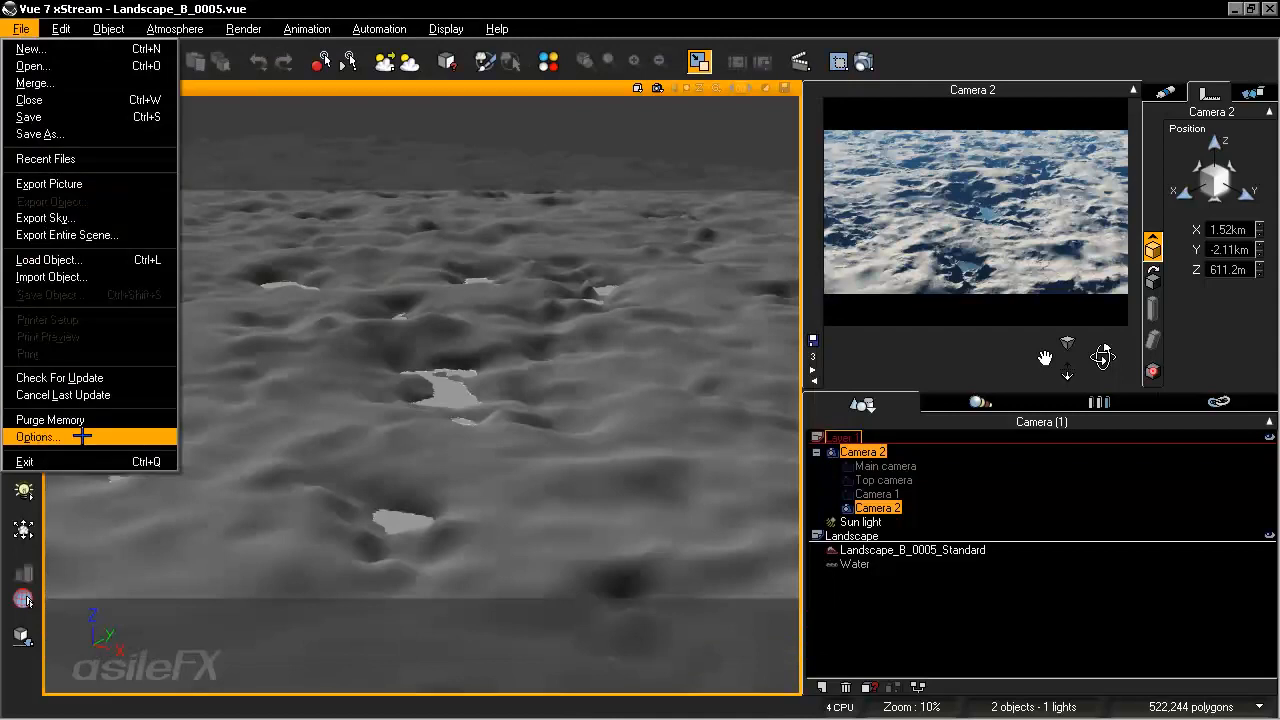
left_click(82, 437)
left_click(654, 89)
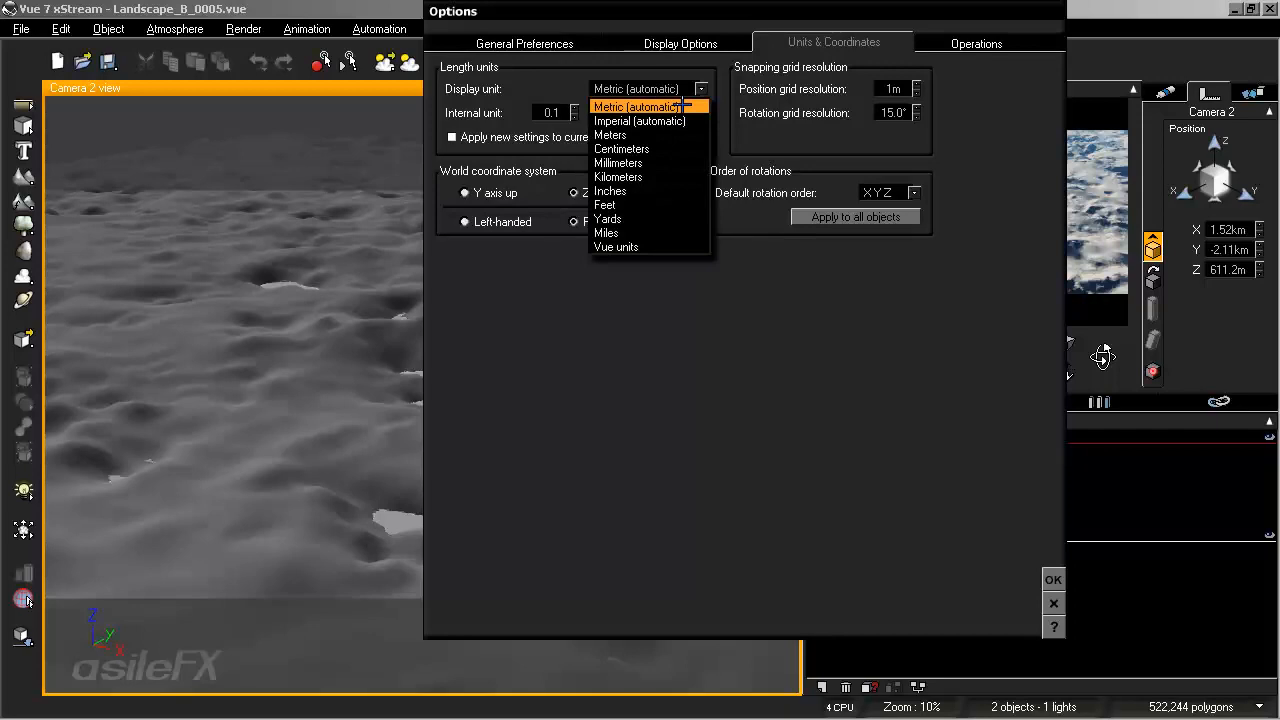
left_click(674, 134)
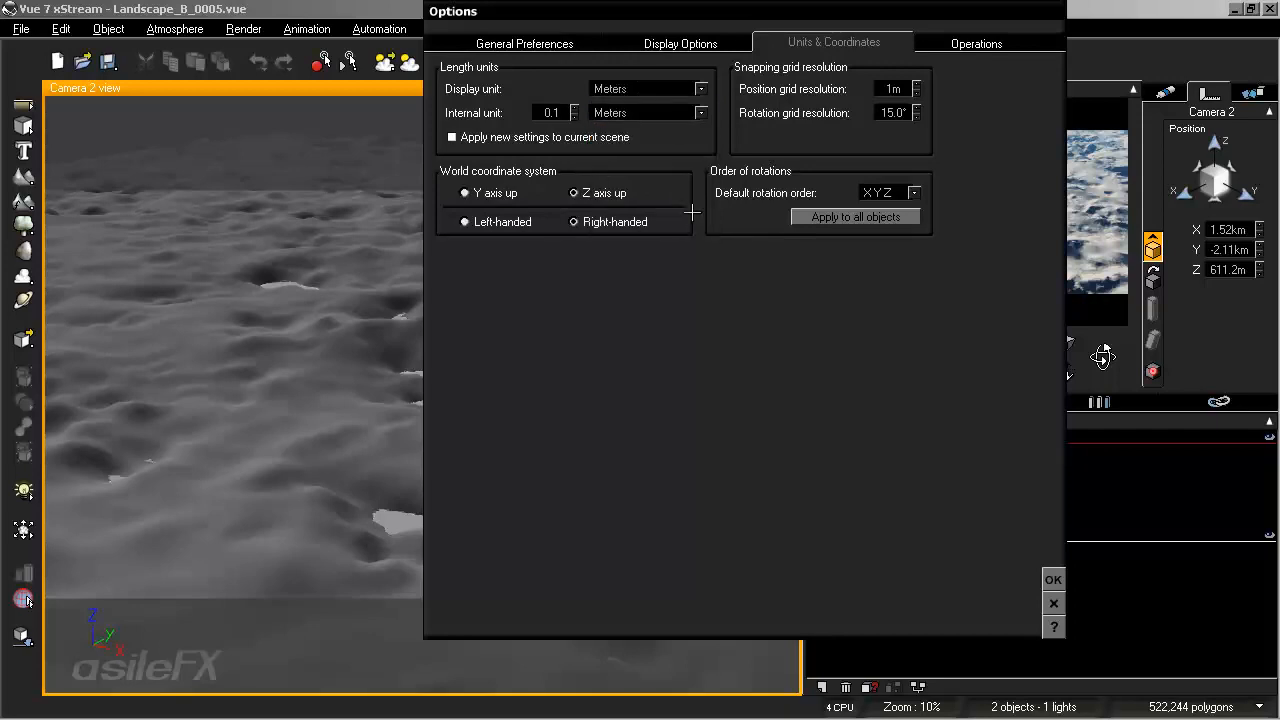
left_click(1053, 579)
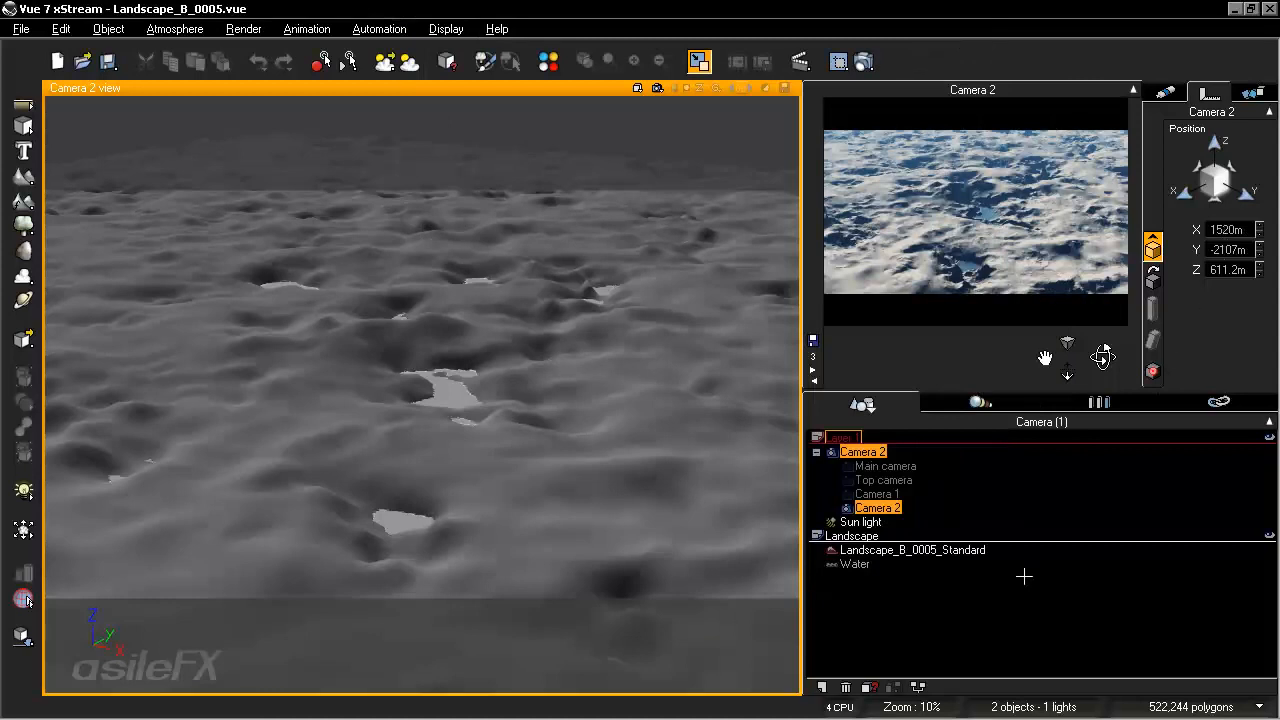
- Reopen the Camera 2 object graph and set the constant vector's Y to 21070 and X to 15200
left_click(918, 687)
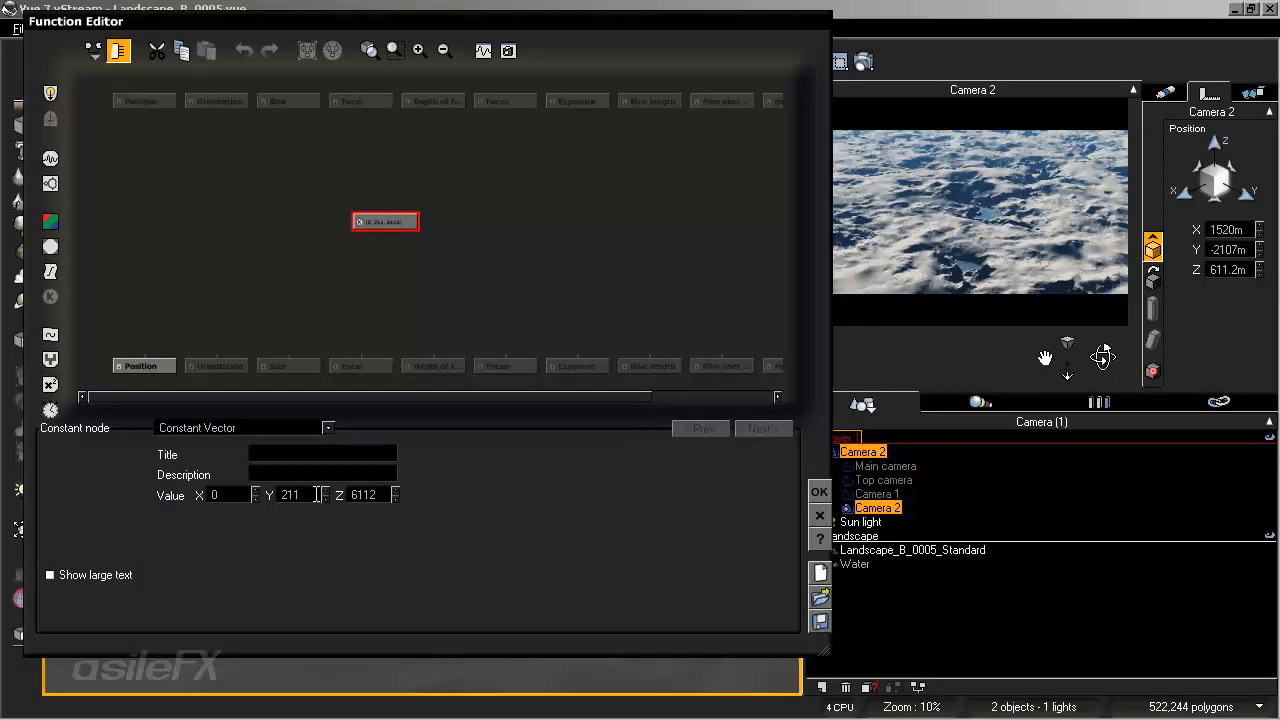
left_click(298, 497)
left_click(299, 496)
left_click_drag(294, 495, 338, 496)
double_click(222, 494)
type("15200")
left_click_drag(236, 492, 243, 492)
left_click(246, 492)
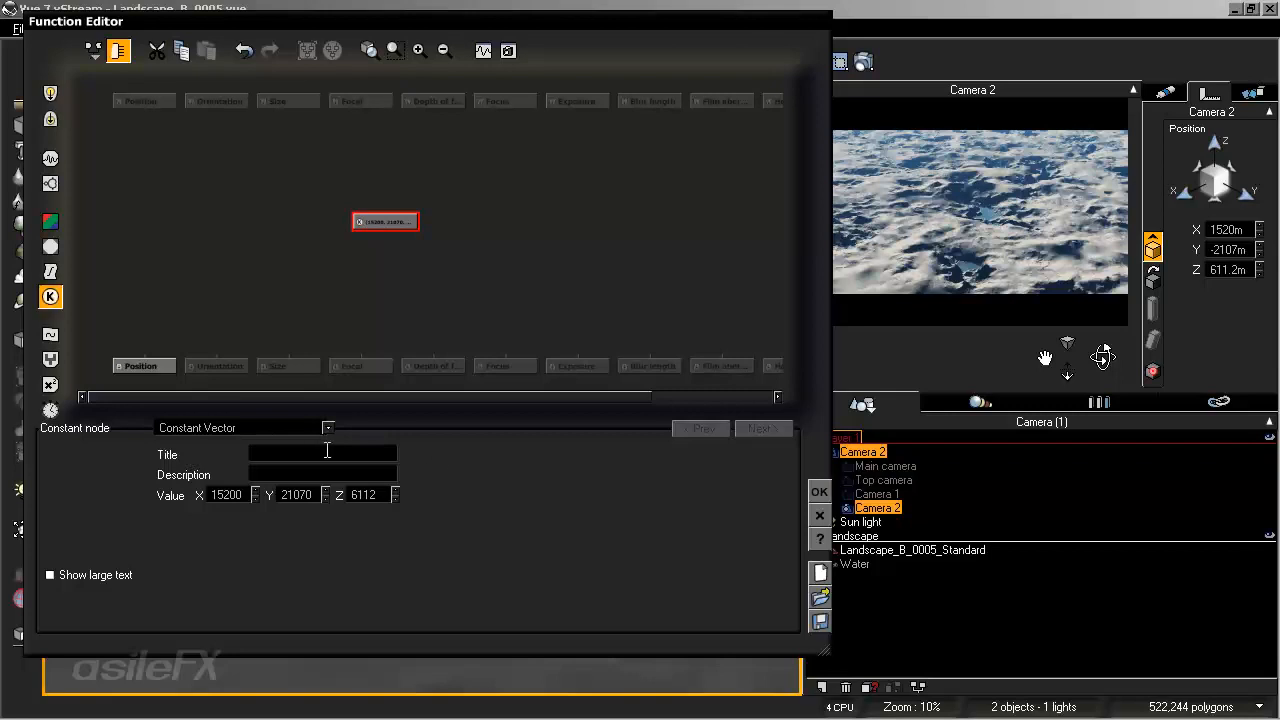
- Title the constant vector node "Position" and describe it as "B Group"
type("osition")
left_click(340, 472)
type("B Group")
left_click(470, 266)
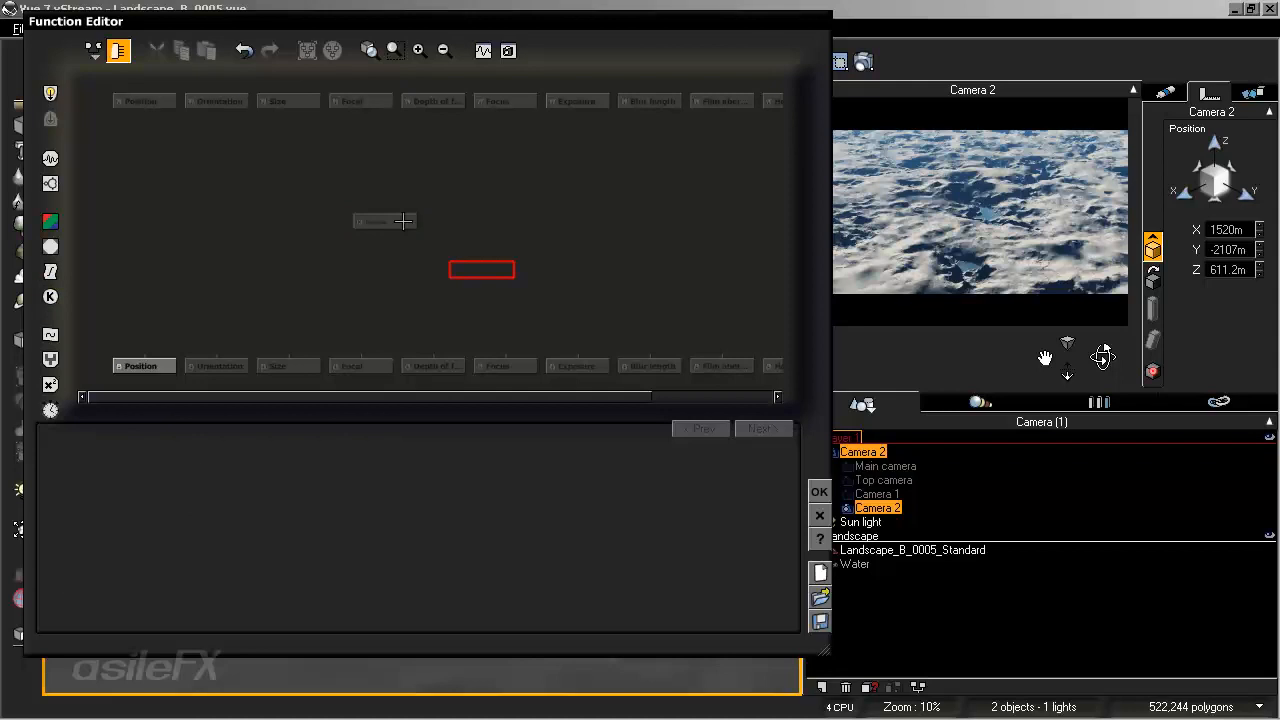
left_click(403, 221)
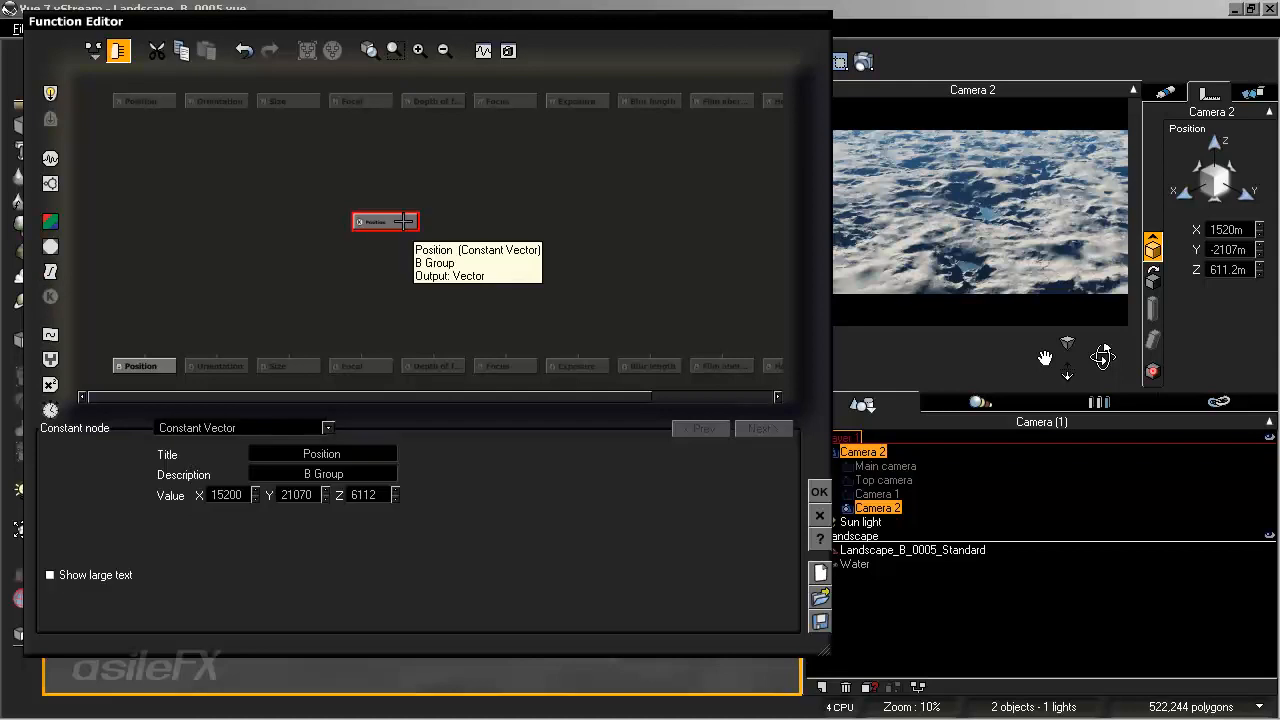
- Shift the Position vector node aside and create a second, identical Constant Vector node next to it
left_click_drag(403, 221, 331, 221)
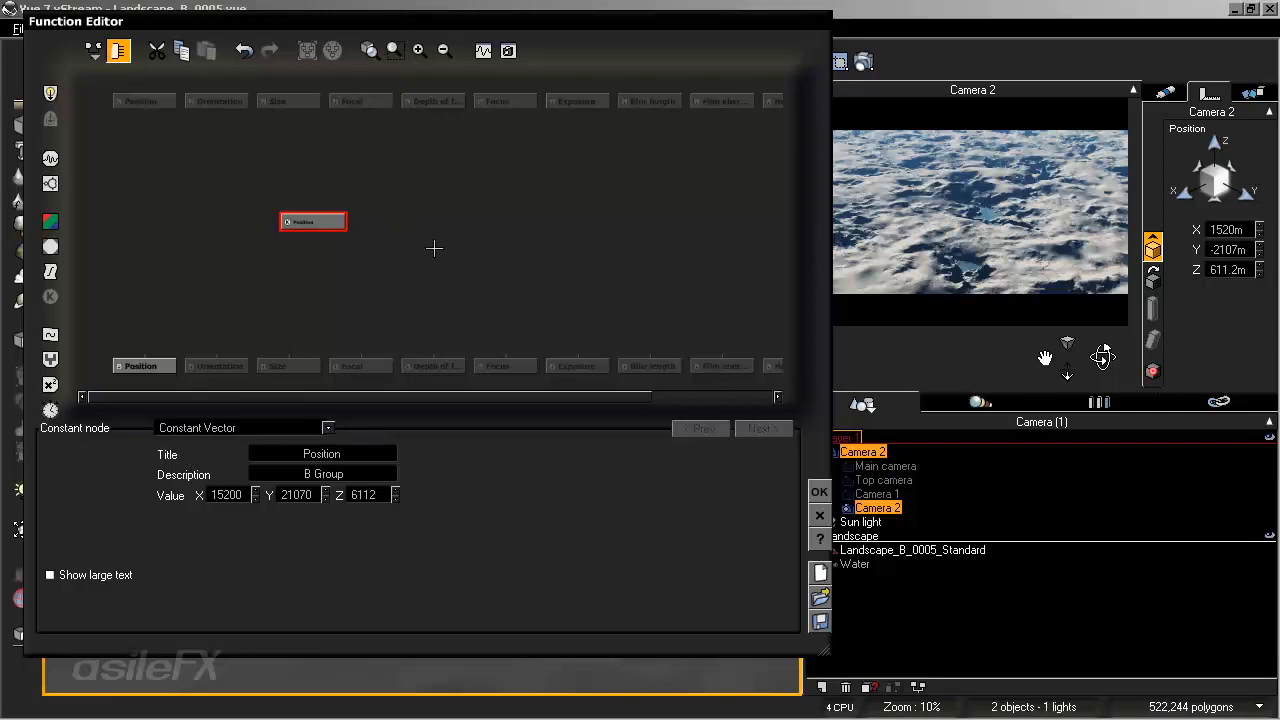
left_click(369, 213)
left_click(324, 219)
left_click(401, 219)
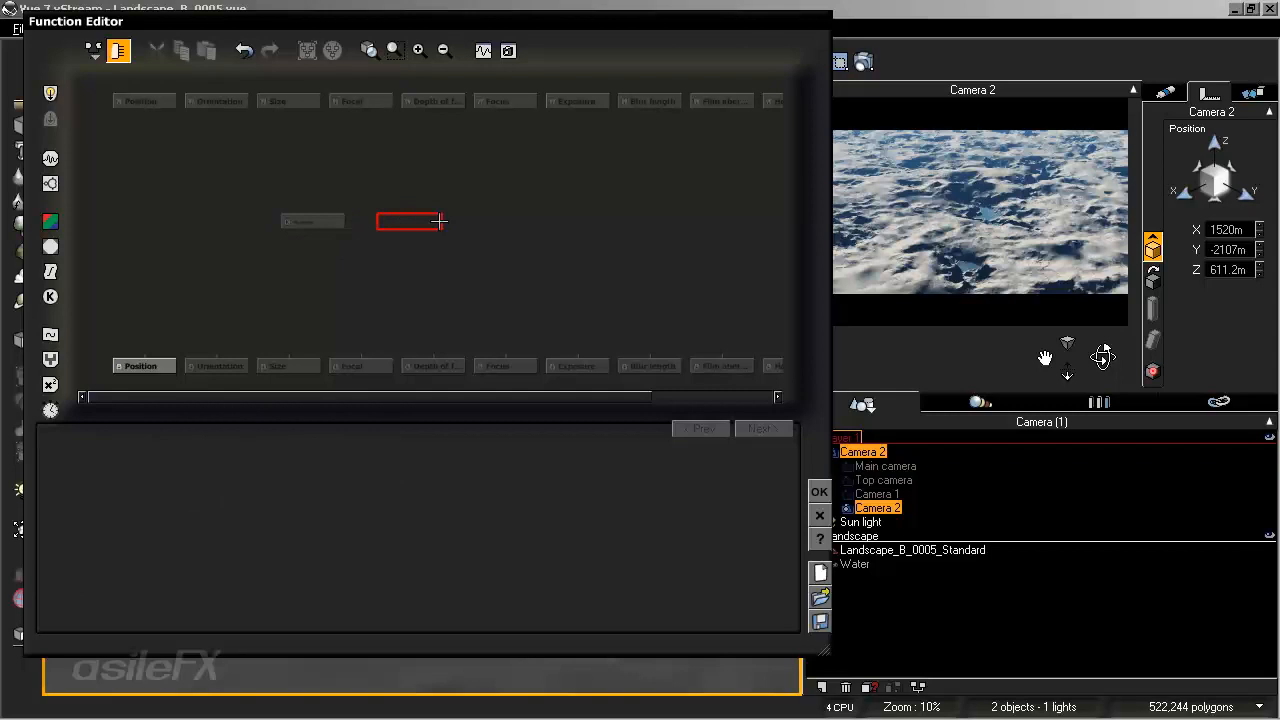
left_click(50, 297)
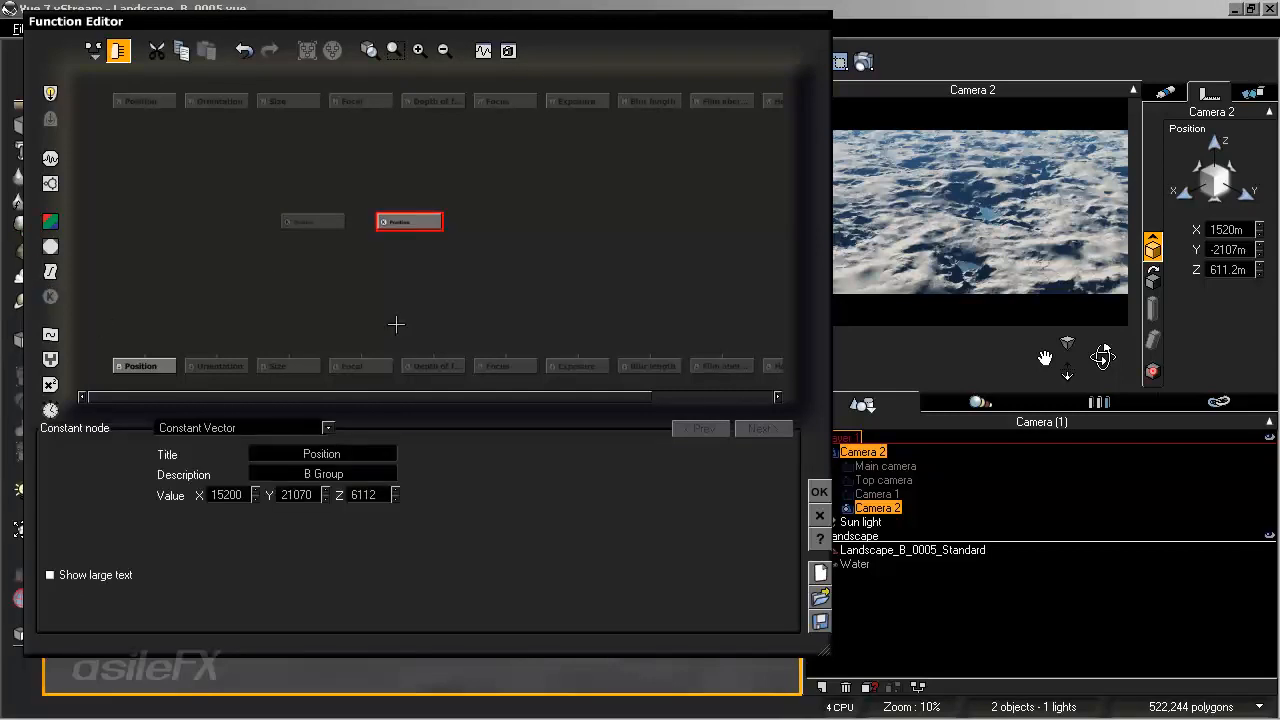
- Try to clear the X, Y and Z values of the second vector node
double_click(233, 497)
key("BackSpace")
double_click(313, 496)
key("BackSpace")
double_click(364, 495)
key("BackSpace")
- Retitle the second vector node "Orientation" and move it right beside the Position node
double_click(352, 454)
key("BackSpace")
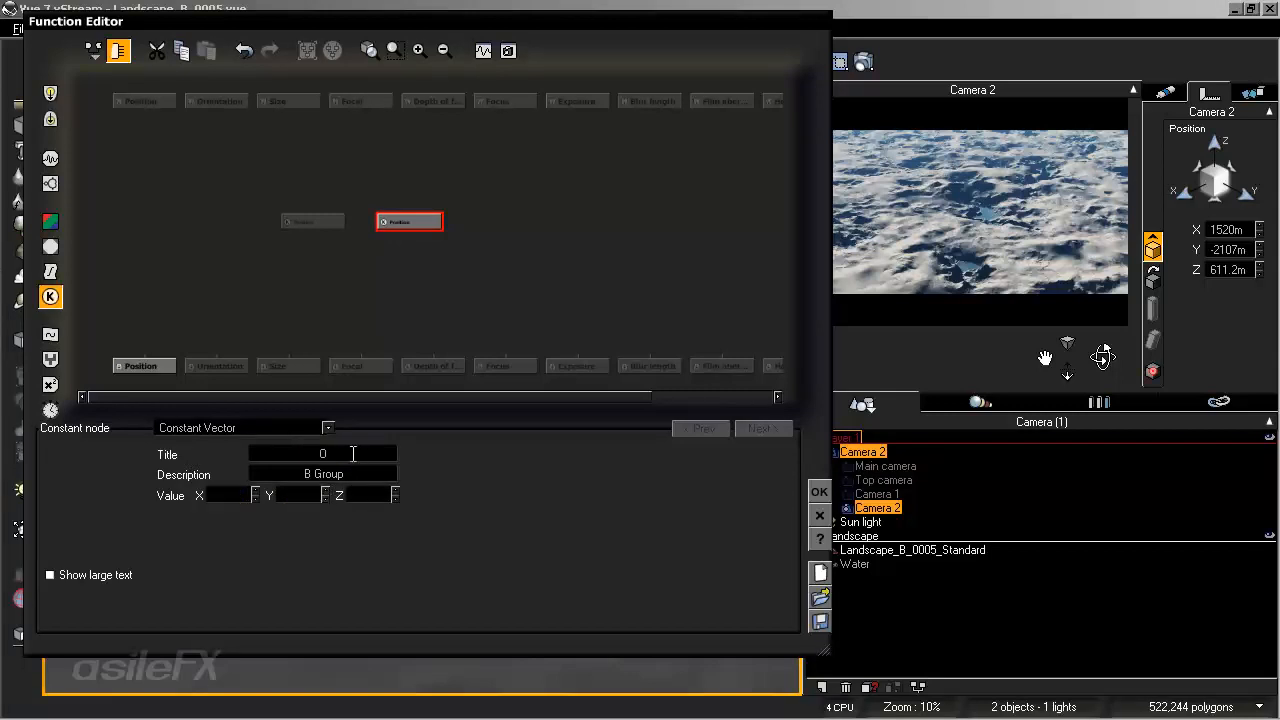
type("Orienttoin")
type("ation")
left_click(365, 473)
left_click(466, 236)
left_click_drag(423, 220, 399, 220)
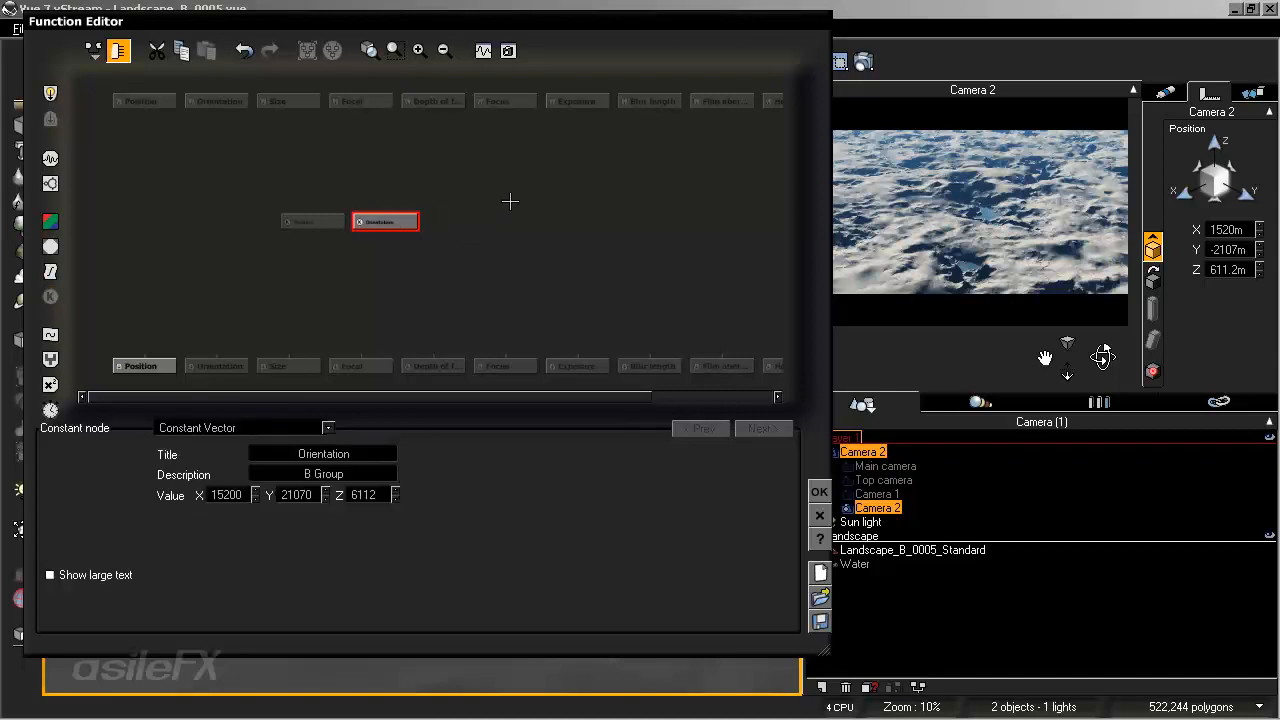
- Set the Orientation vector's X, Y and Z values to 0
double_click(233, 496)
type("0")
double_click(292, 495)
type("0")
double_click(363, 495)
type("0")
double_click(231, 496)
double_click(304, 494)
left_click(497, 276)
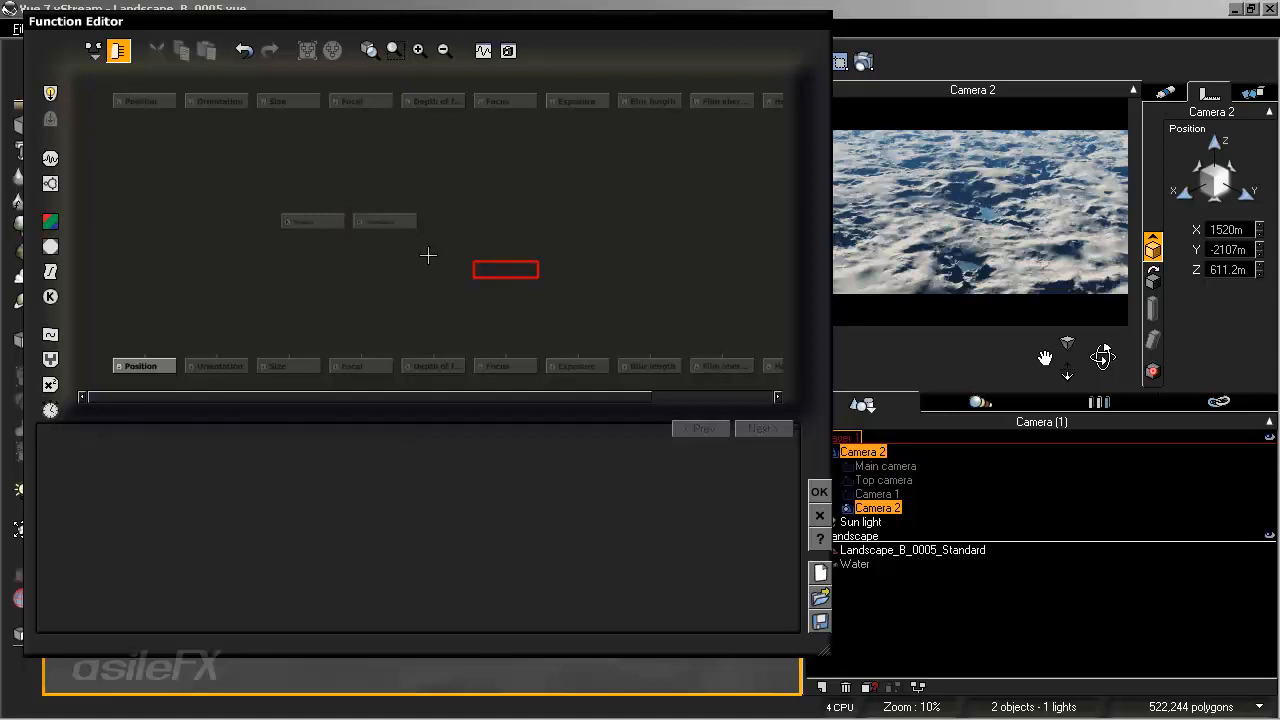
- Show the camera's orientation values and spread the Position and Orientation nodes farther apart in the graph
left_click(1153, 272)
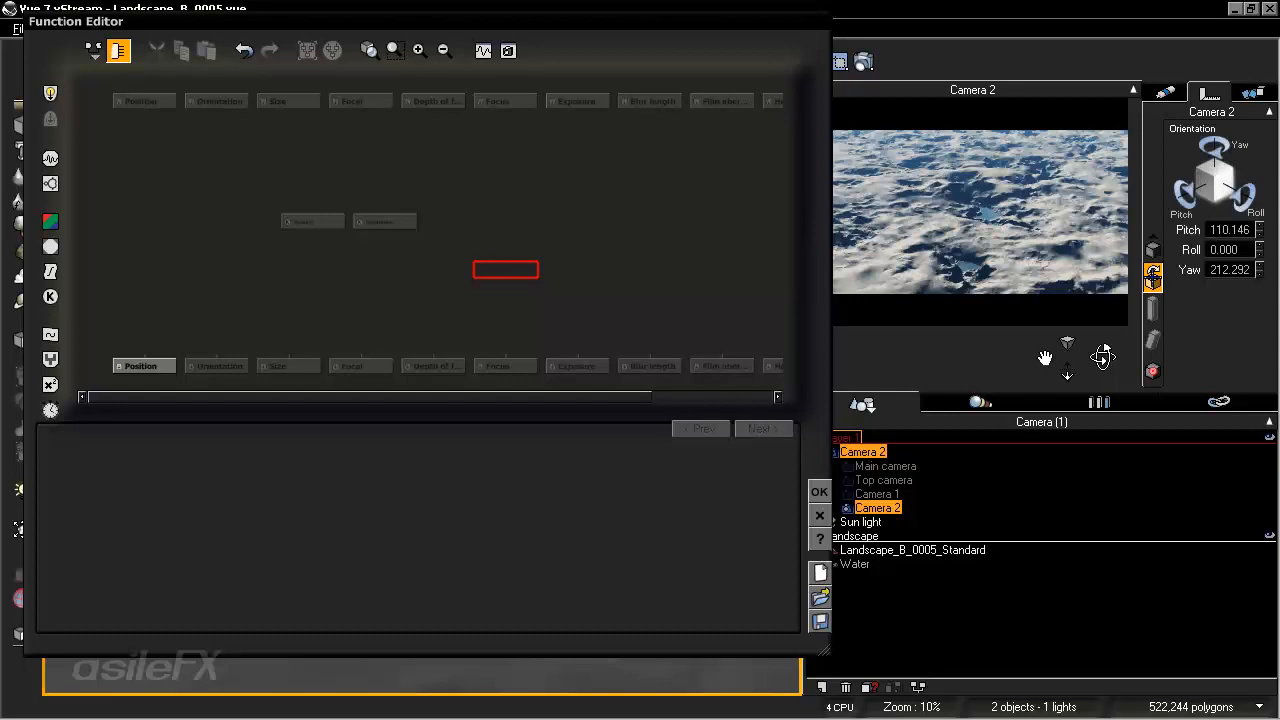
left_click(634, 277)
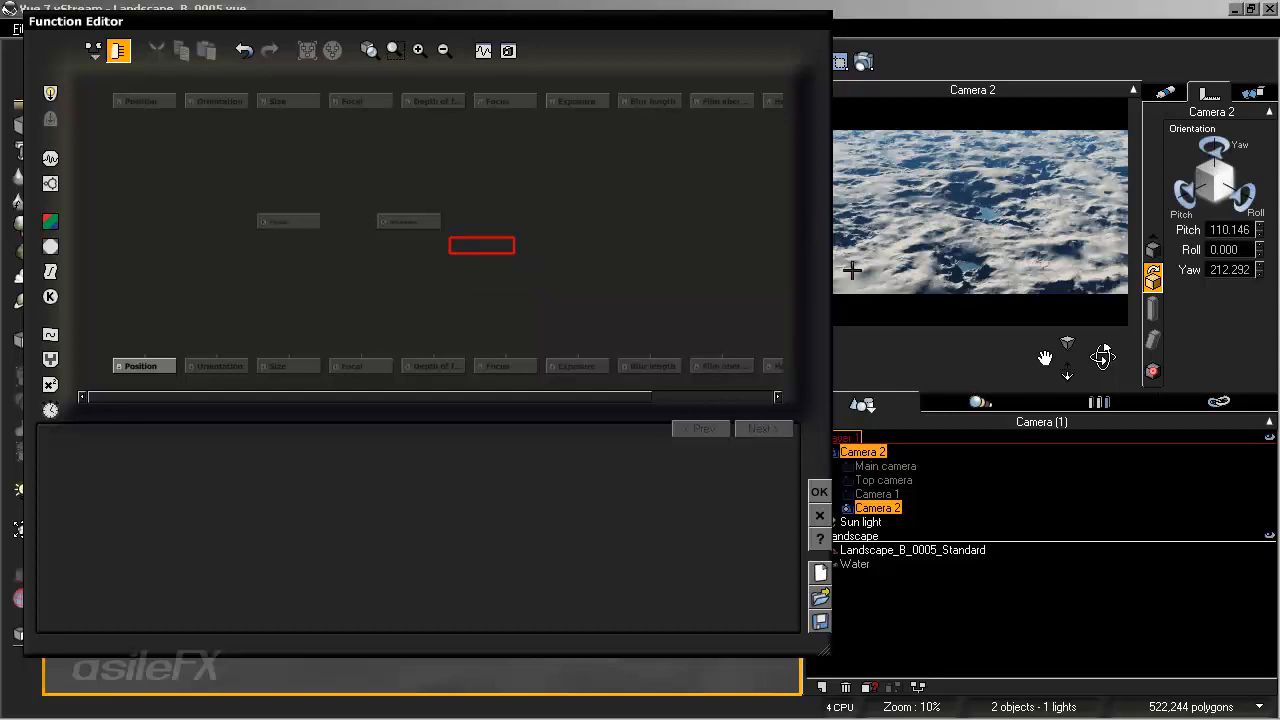
left_click_drag(584, 262, 264, 203)
left_click(395, 50)
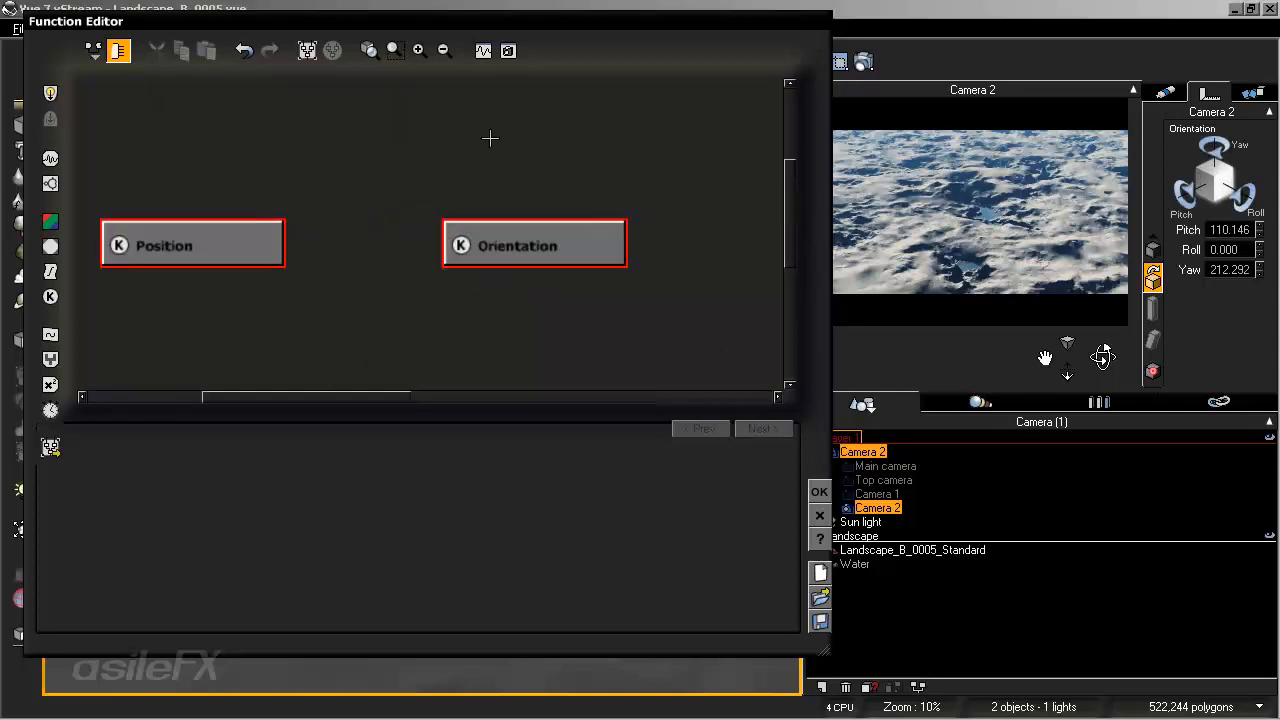
left_click(497, 128)
left_click(444, 50)
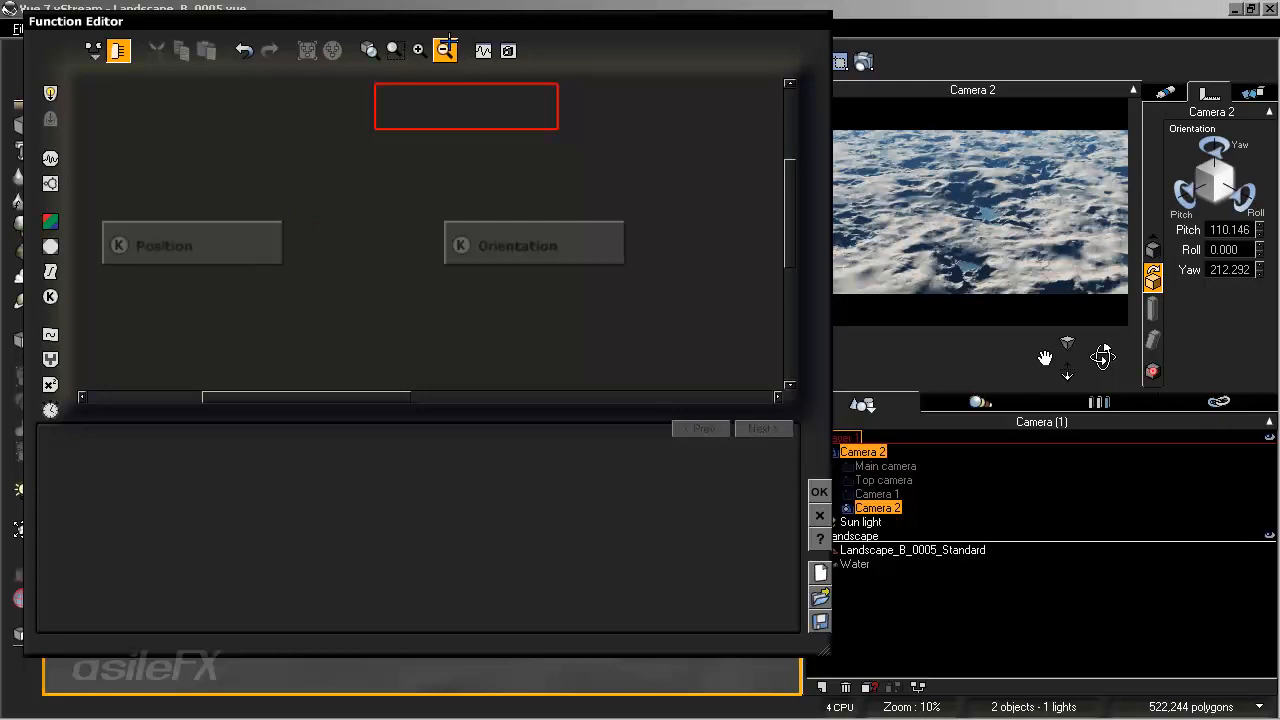
middle_click_drag(441, 273, 468, 231)
- Re-enter the minus sign in the Position node's Y value so it reads -21070
left_click(264, 205)
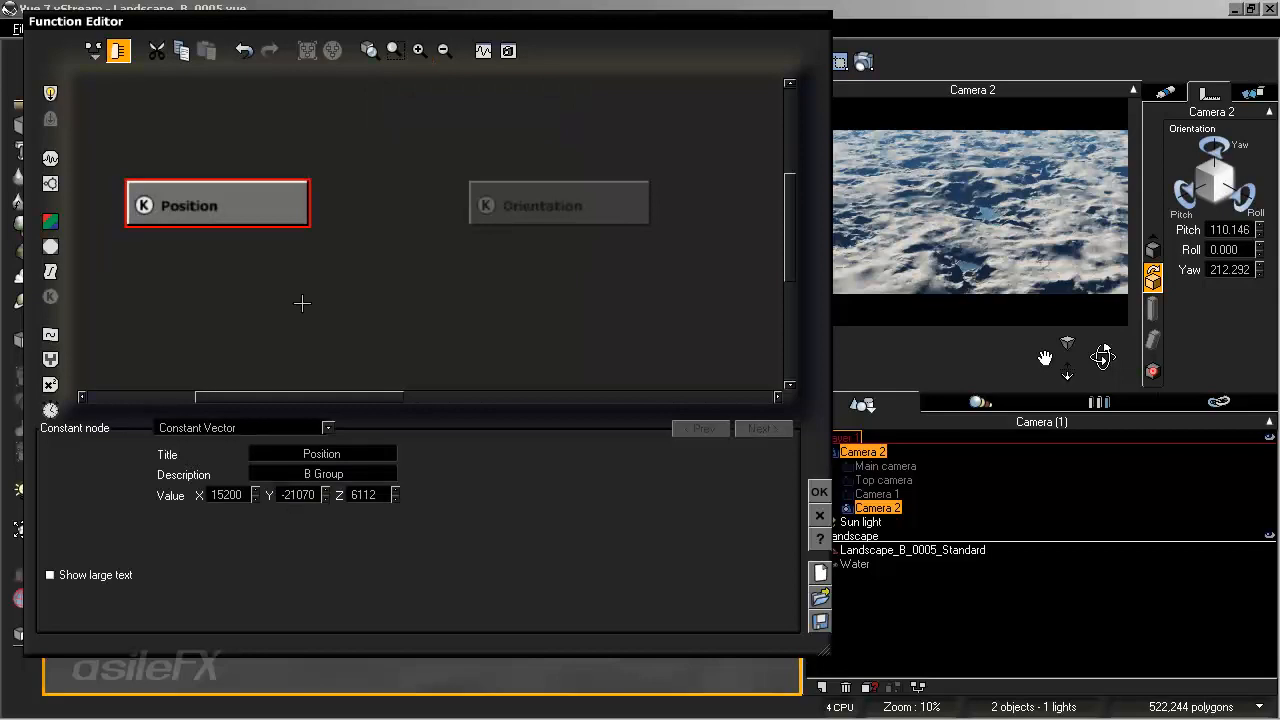
double_click(292, 500)
left_click(283, 498)
key("BackSpace")
type("-")
key("Return")
left_click_drag(244, 212, 274, 206)
left_click(394, 224)
- Move the Orientation node closer to Position and set its values to X 110.146, Y 0 and Z 212.292
left_click(542, 206)
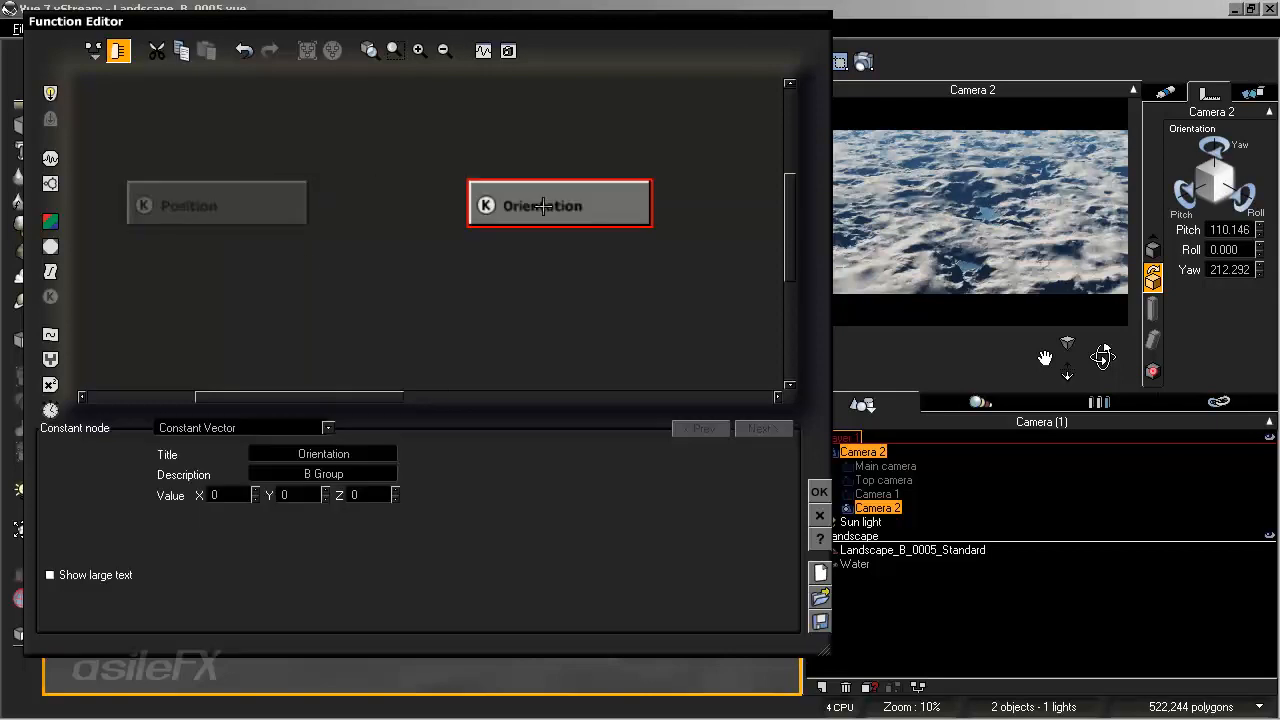
left_click_drag(582, 206, 549, 206)
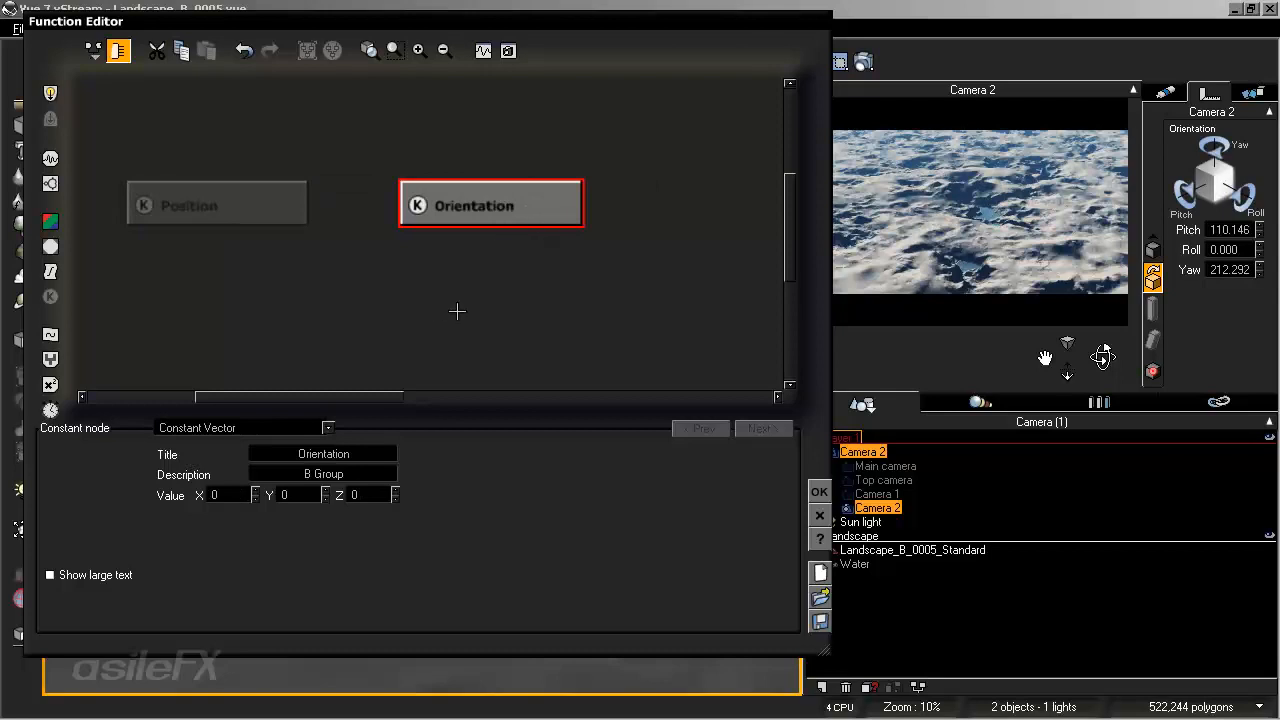
left_click(216, 495)
type("110.145")
left_click(307, 494)
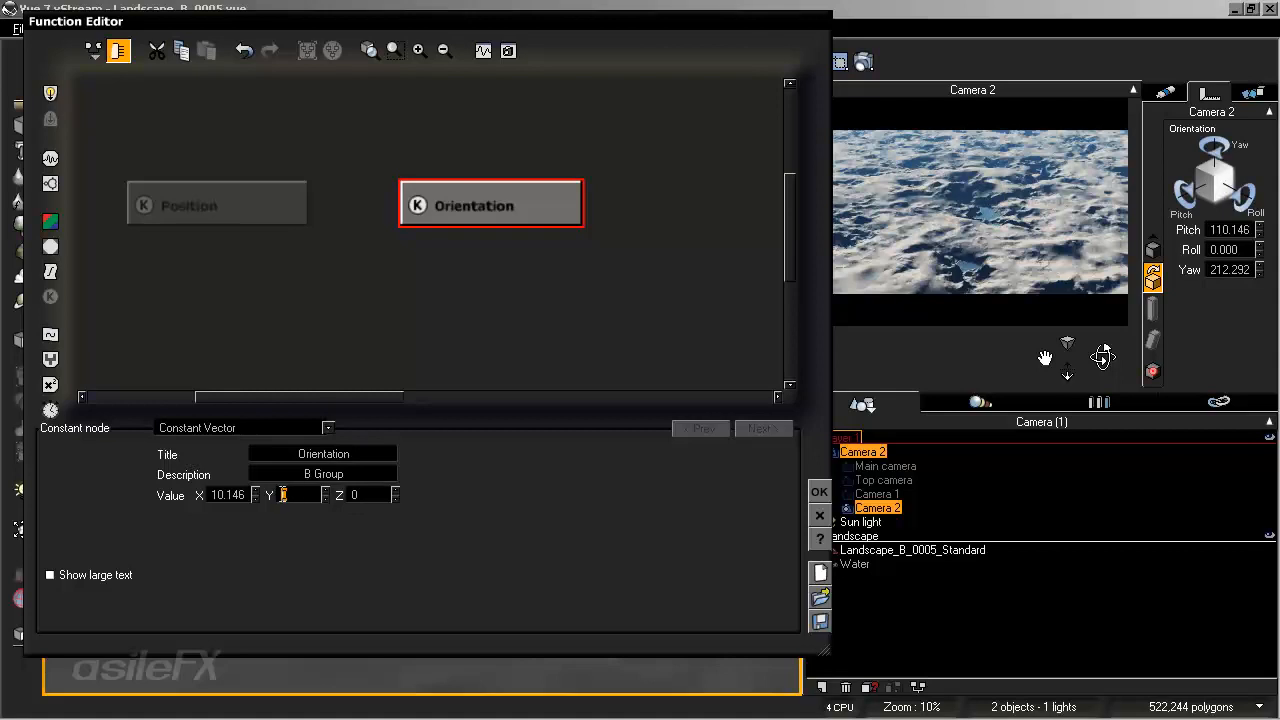
left_click(368, 494)
type("21")
type("2.292")
key("Return")
left_click(240, 497)
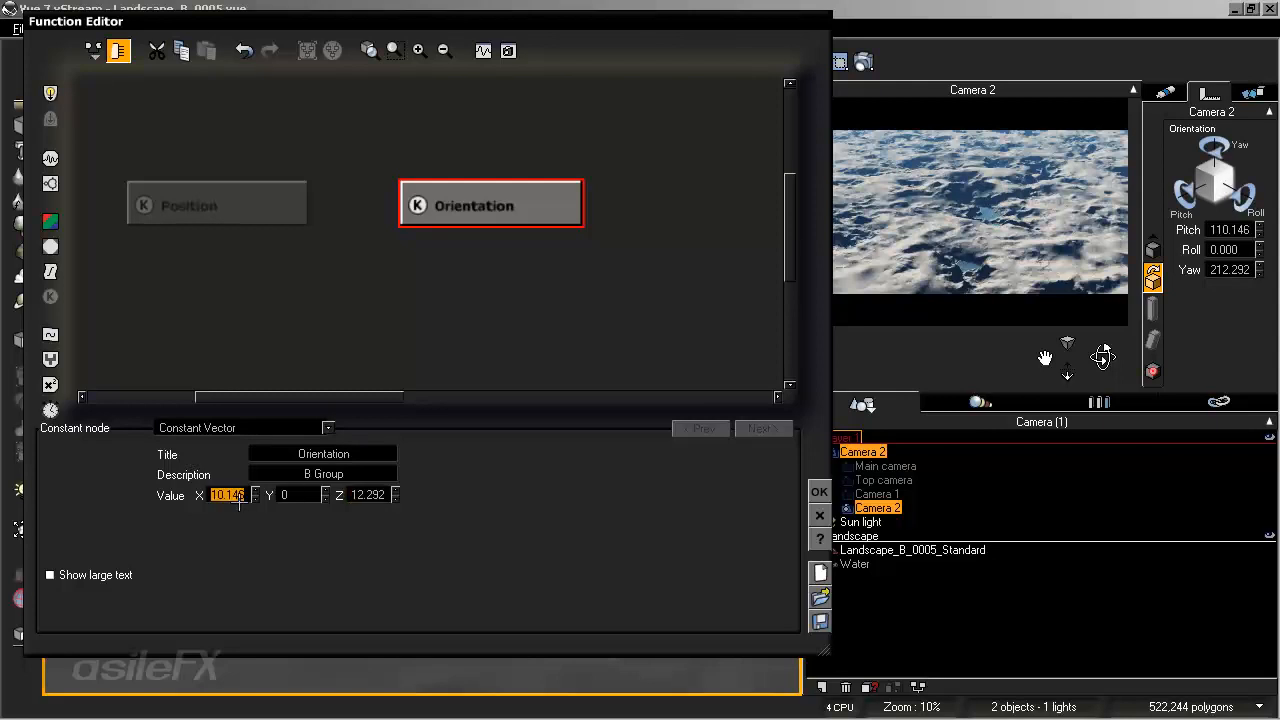
- Place the Orientation node directly beside the Position node
left_click(414, 300)
left_click_drag(497, 217, 431, 211)
middle_click_drag(506, 268, 442, 211)
left_click(445, 51)
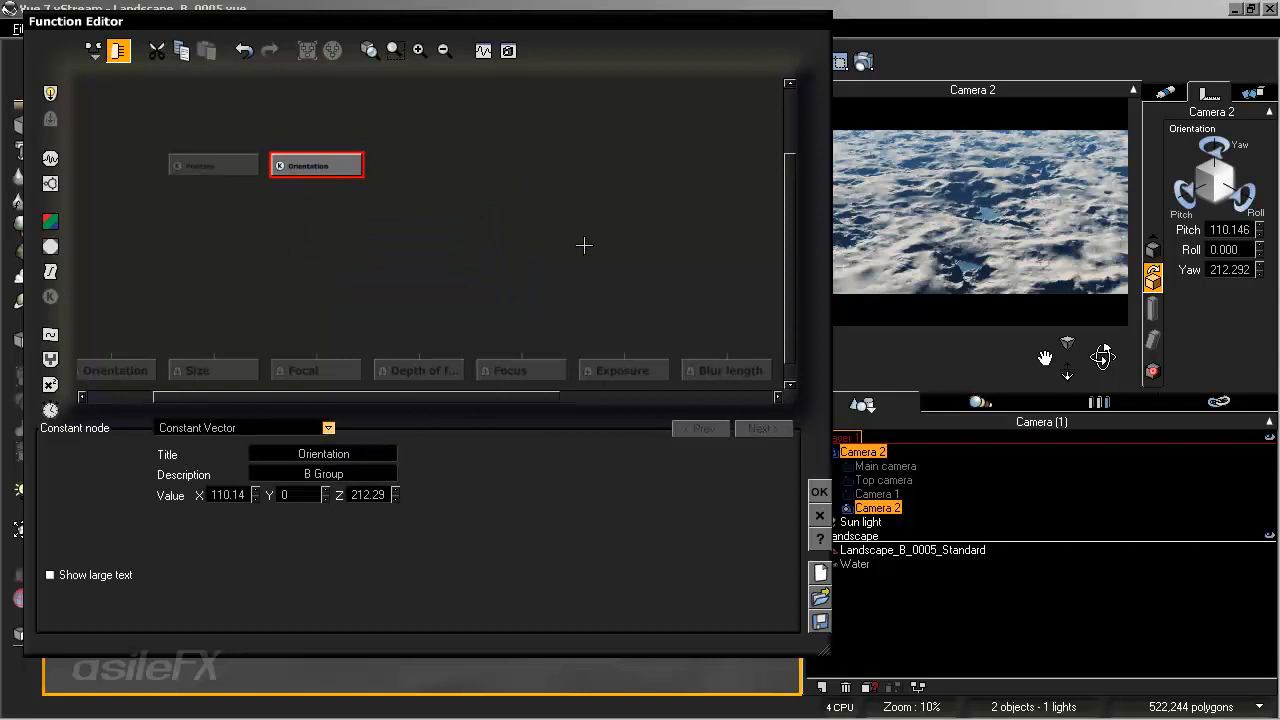
- Show the camera's lens settings and align the Position and Orientation nodes above their matching outputs
left_click(1163, 92)
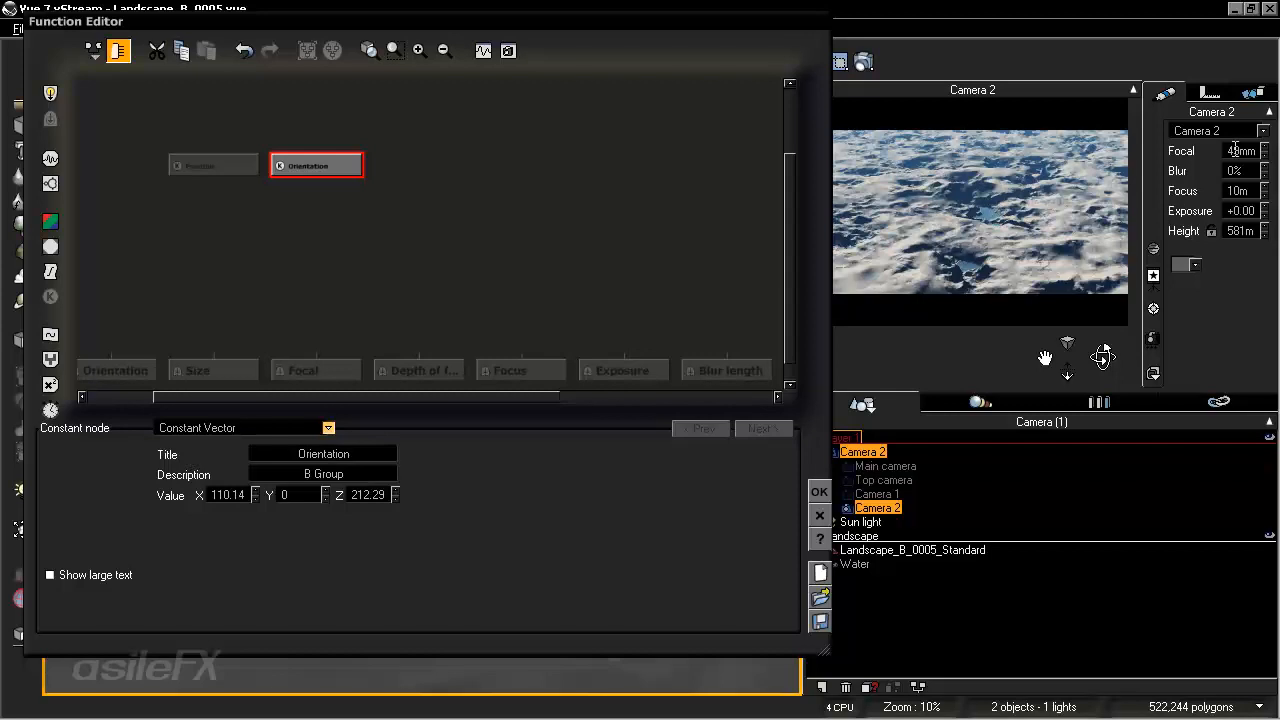
left_click(494, 237)
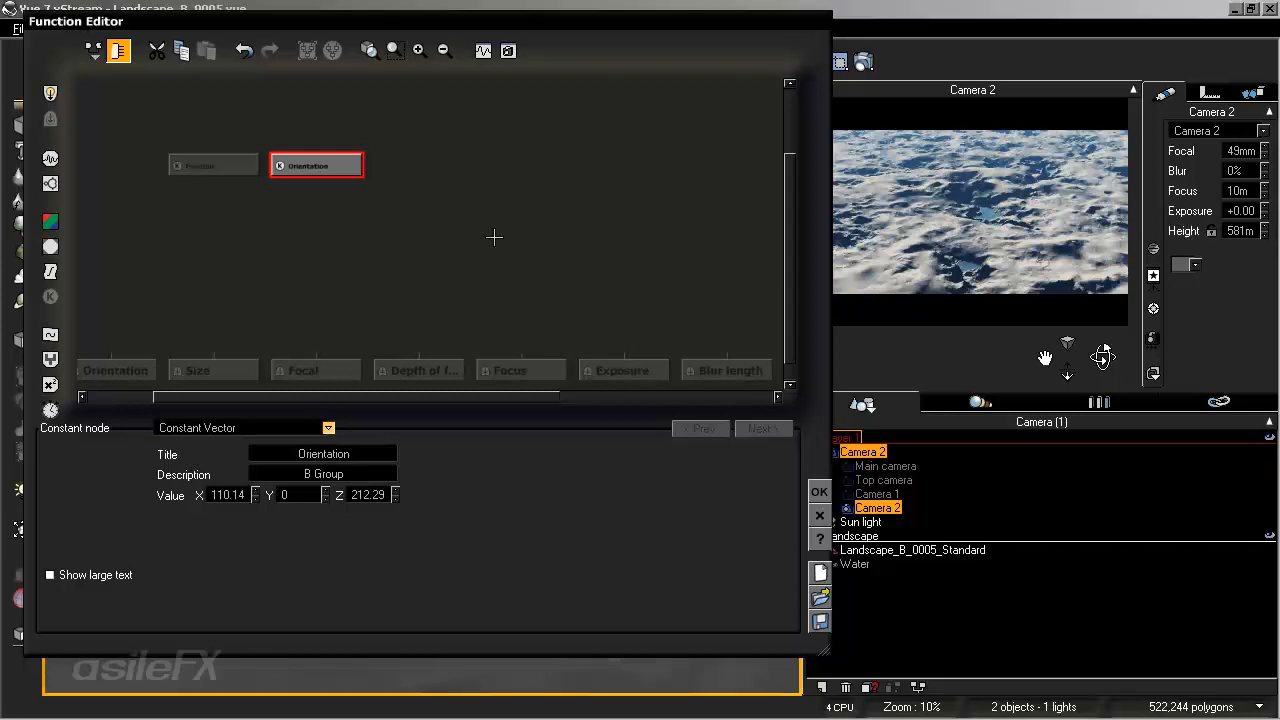
left_click(546, 306)
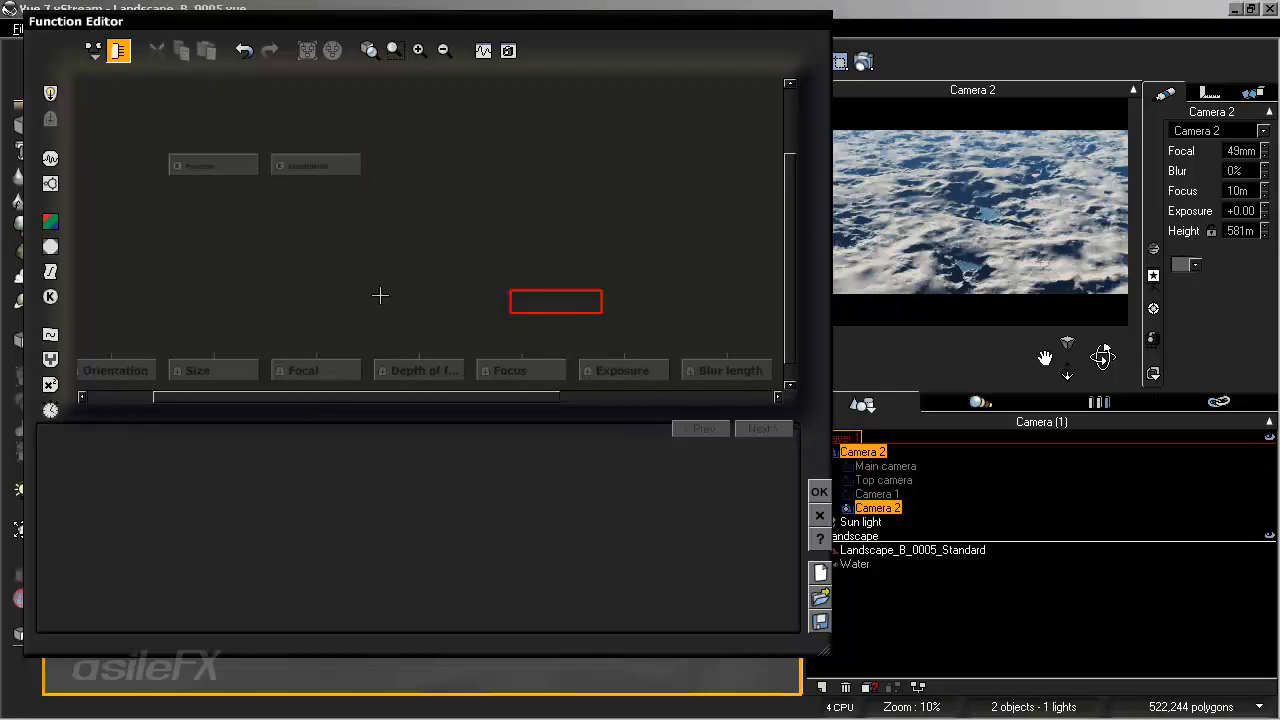
right_click_drag(387, 304, 571, 288)
left_click_drag(598, 207, 342, 131)
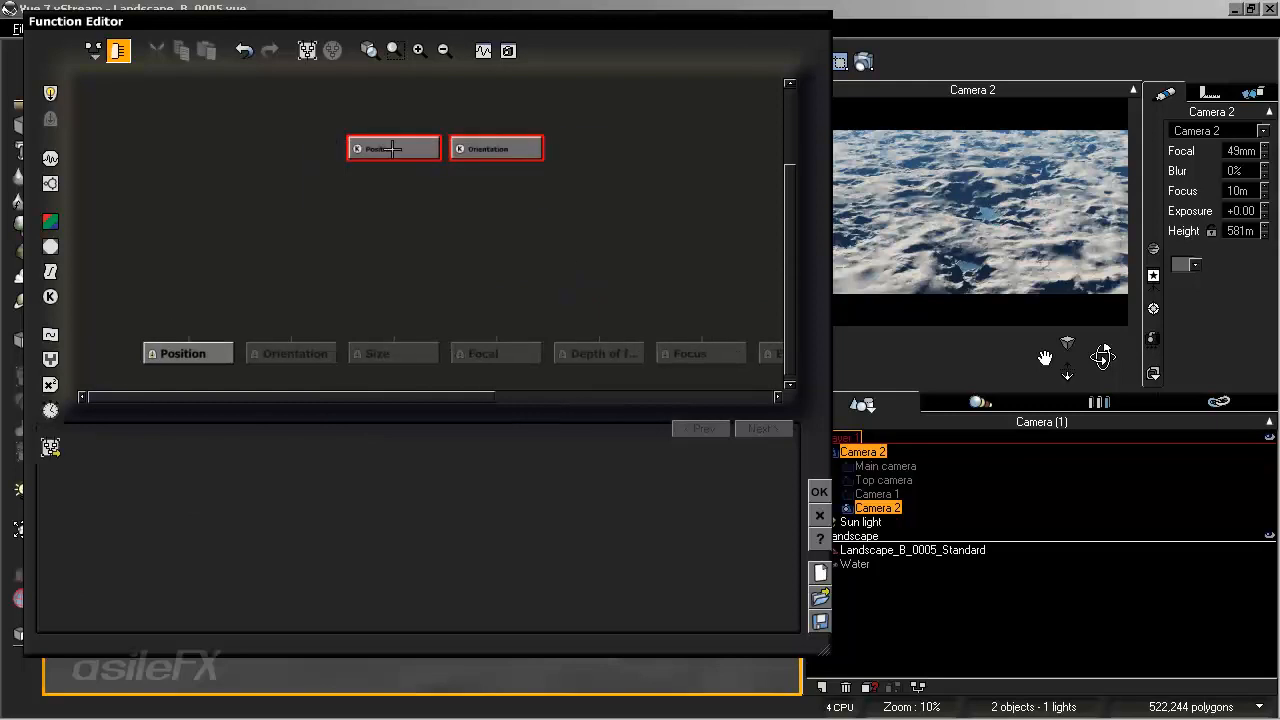
left_click_drag(421, 150, 215, 150)
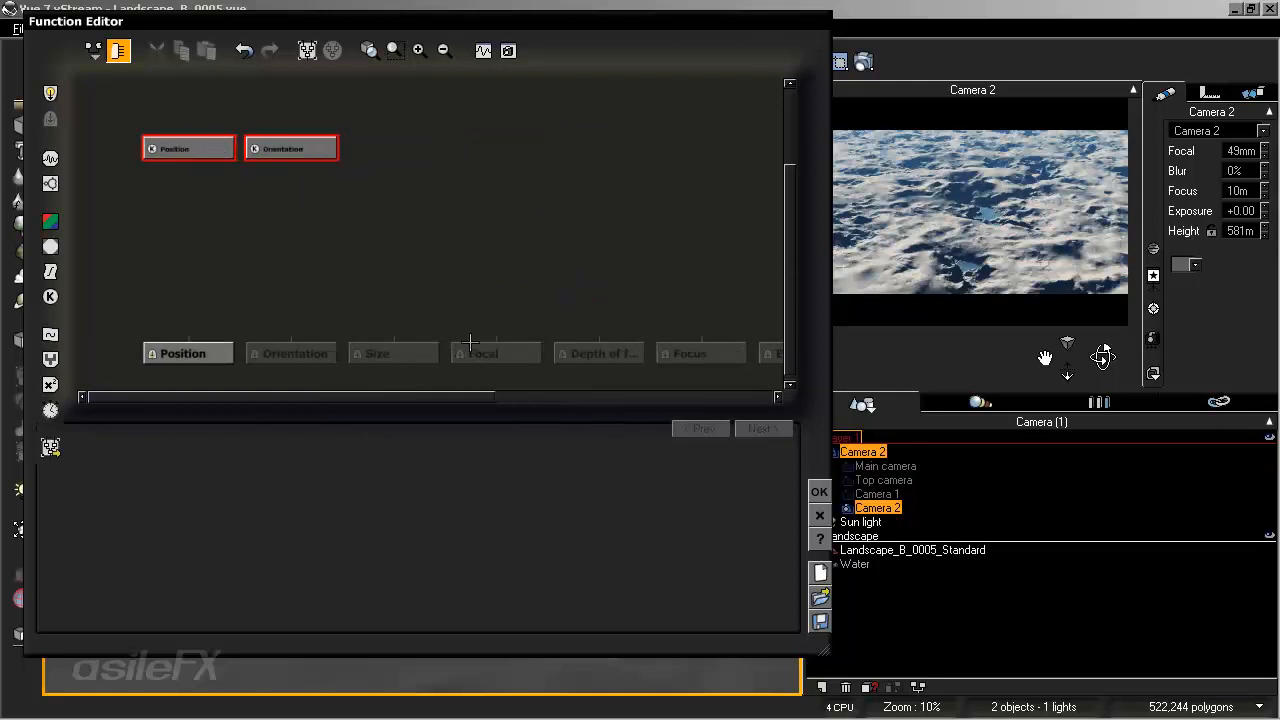
- Add a Constant Number node above the Focal output and set its value to 24.5
left_click(491, 247)
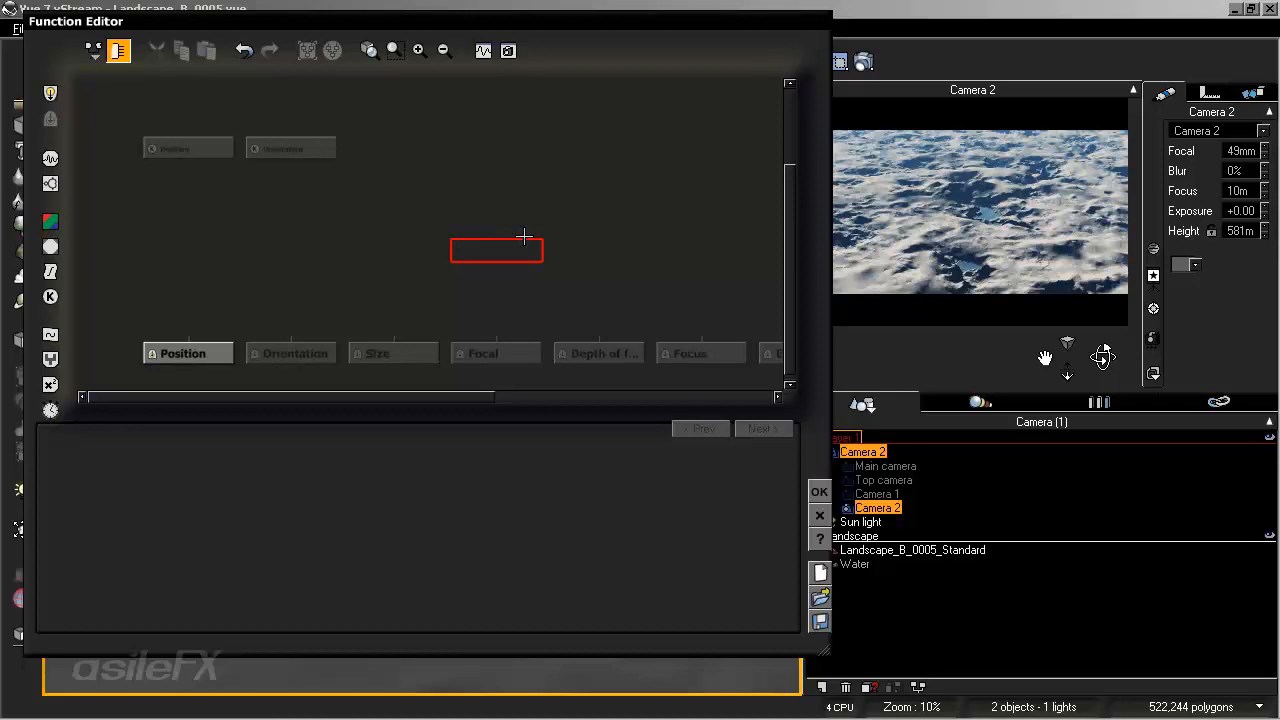
right_click(517, 212)
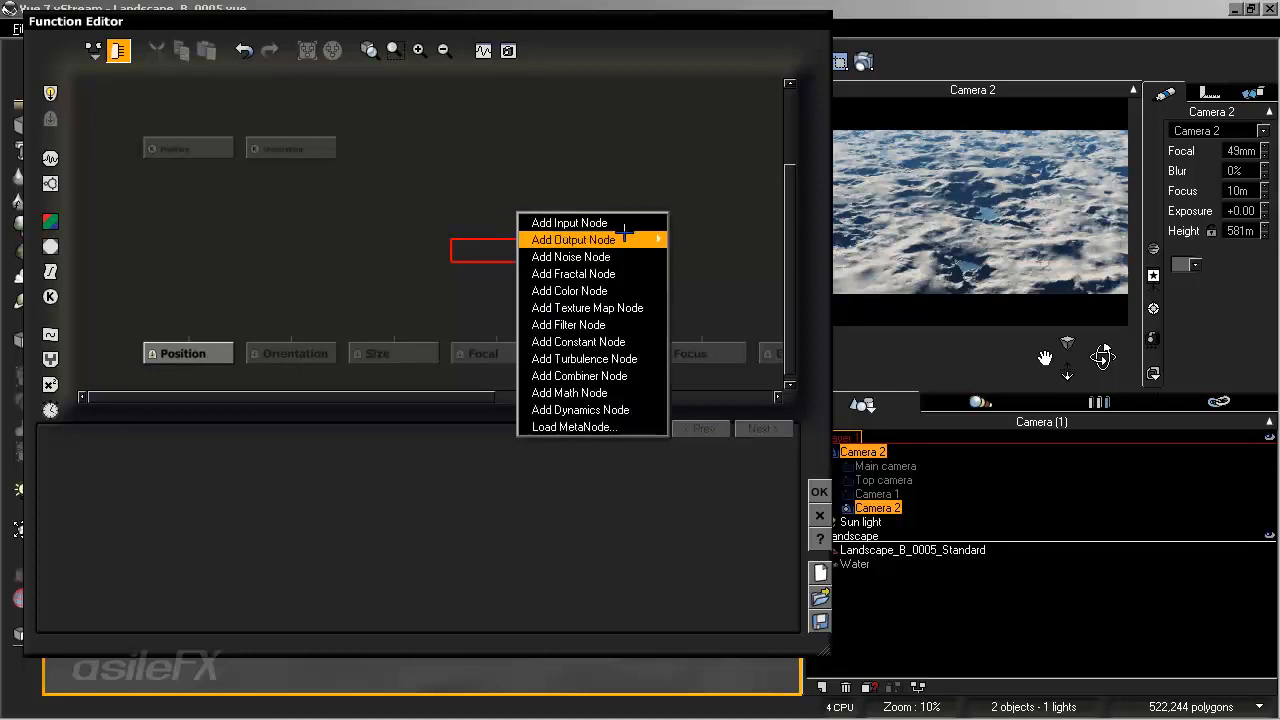
mouse_move(627, 341)
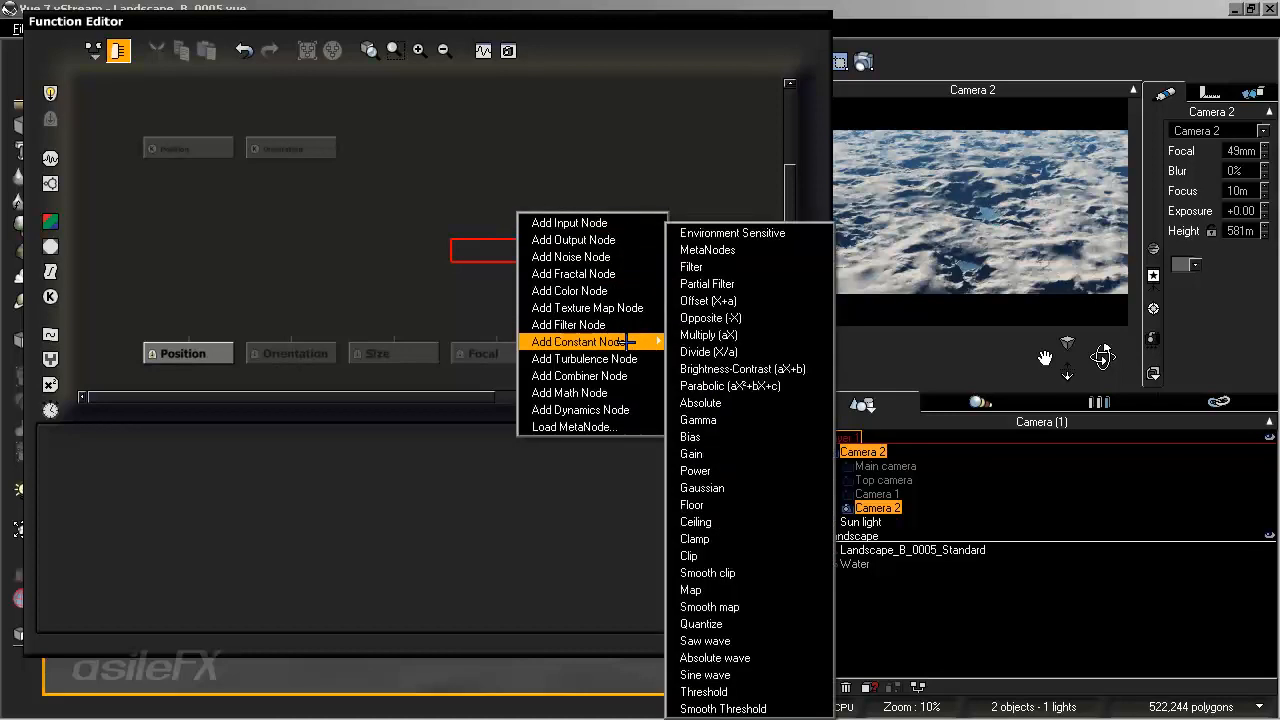
left_click(736, 374)
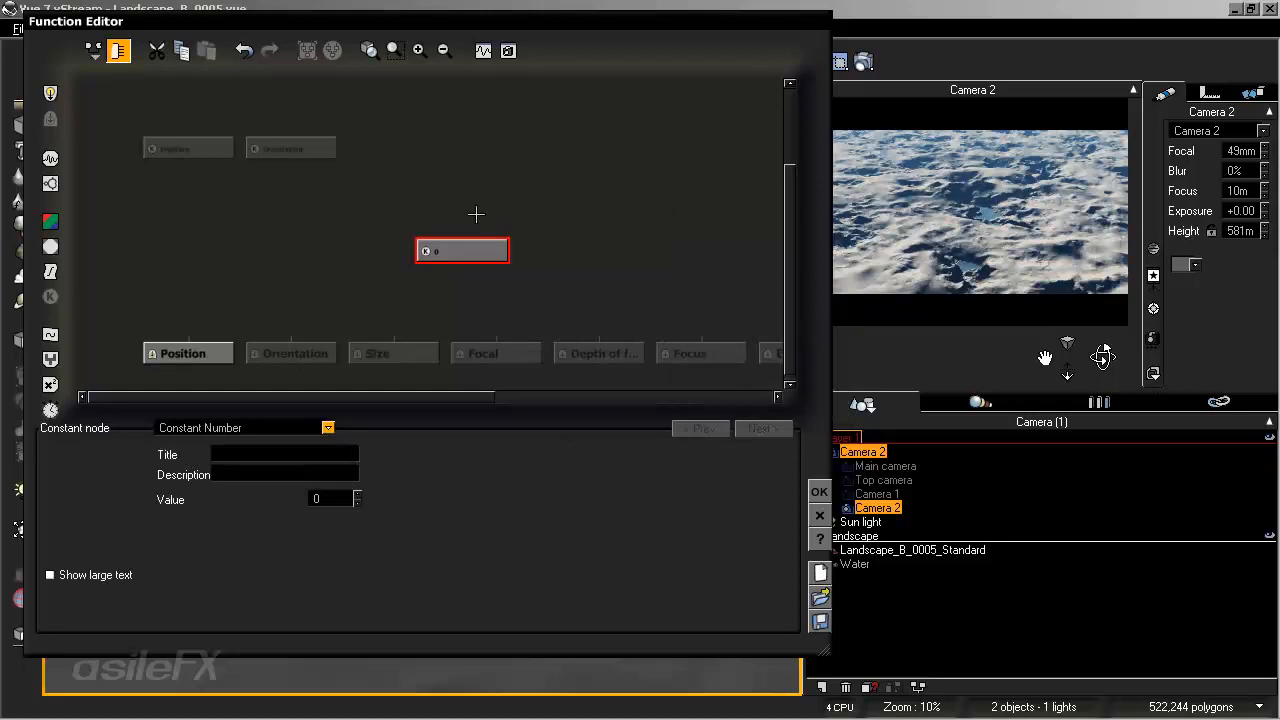
left_click_drag(466, 251, 501, 250)
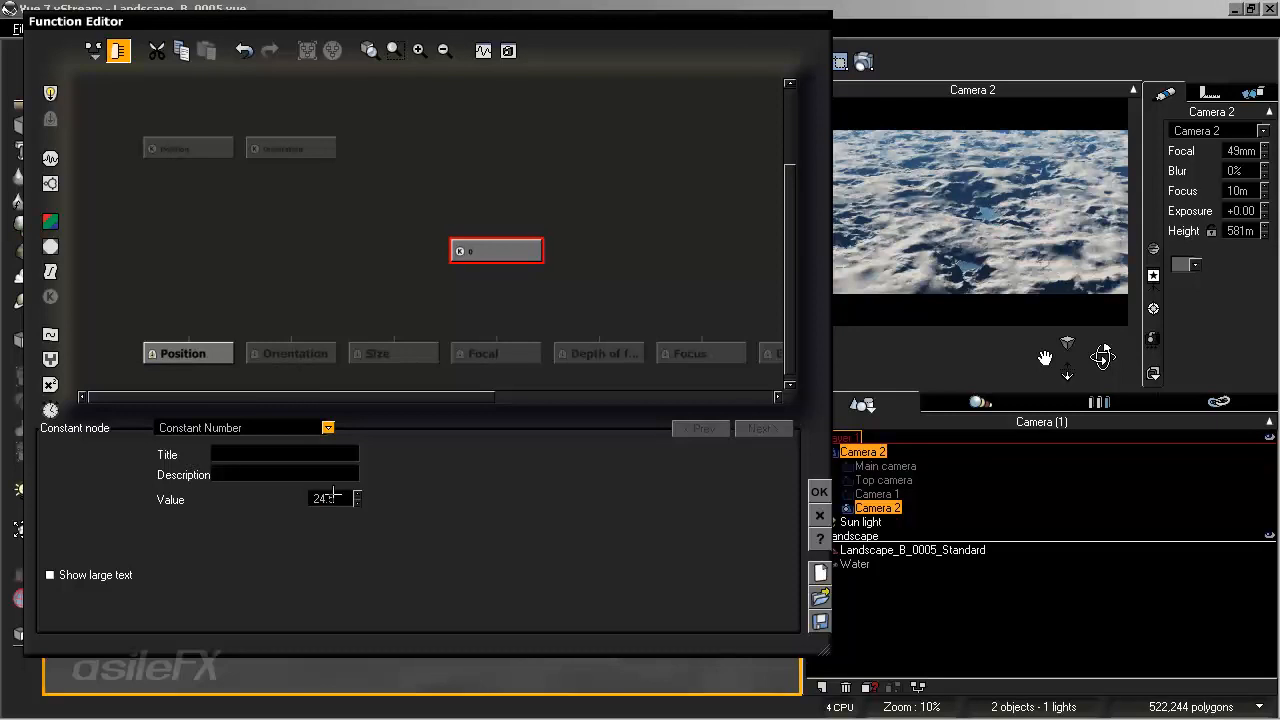
key("Return")
left_click_drag(503, 262, 495, 228)
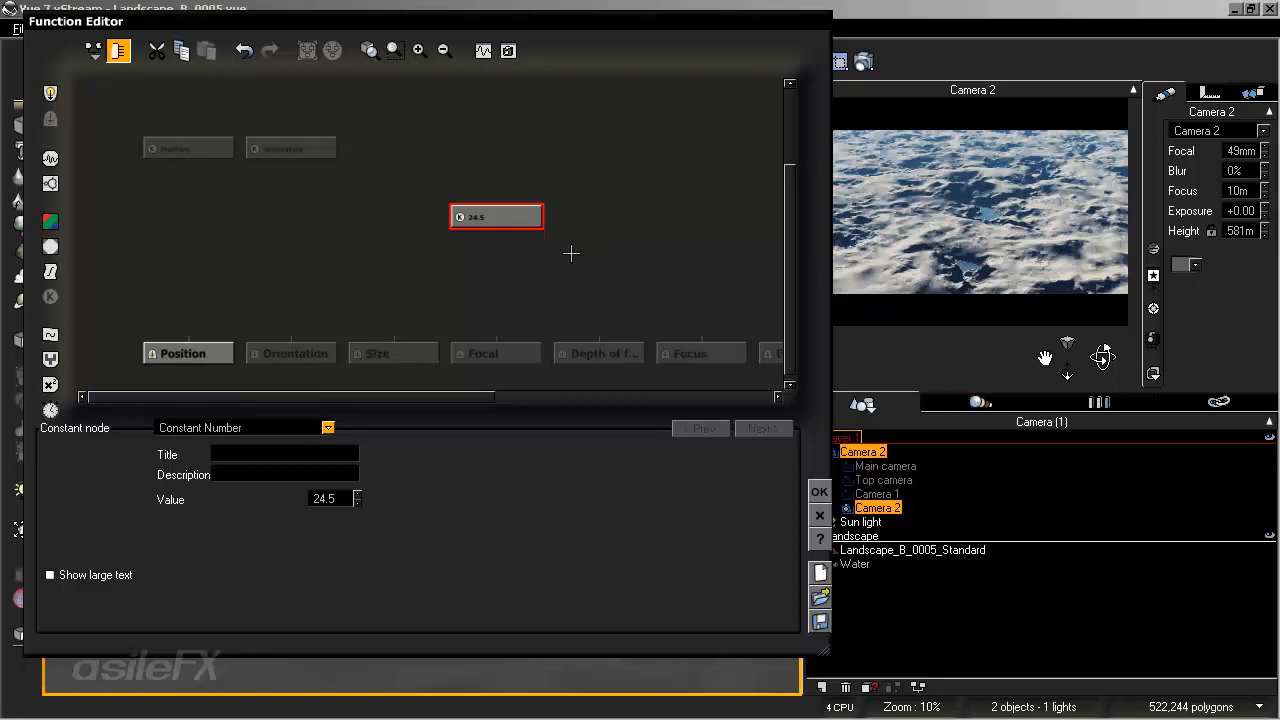
mouse_move(517, 216)
left_mouse_down()
mouse_move(491, 216)
mouse_move(521, 217)
left_mouse_up()
- Add a combiner node, change its type to Divide and place it below and to the right of the constant
left_click(503, 267)
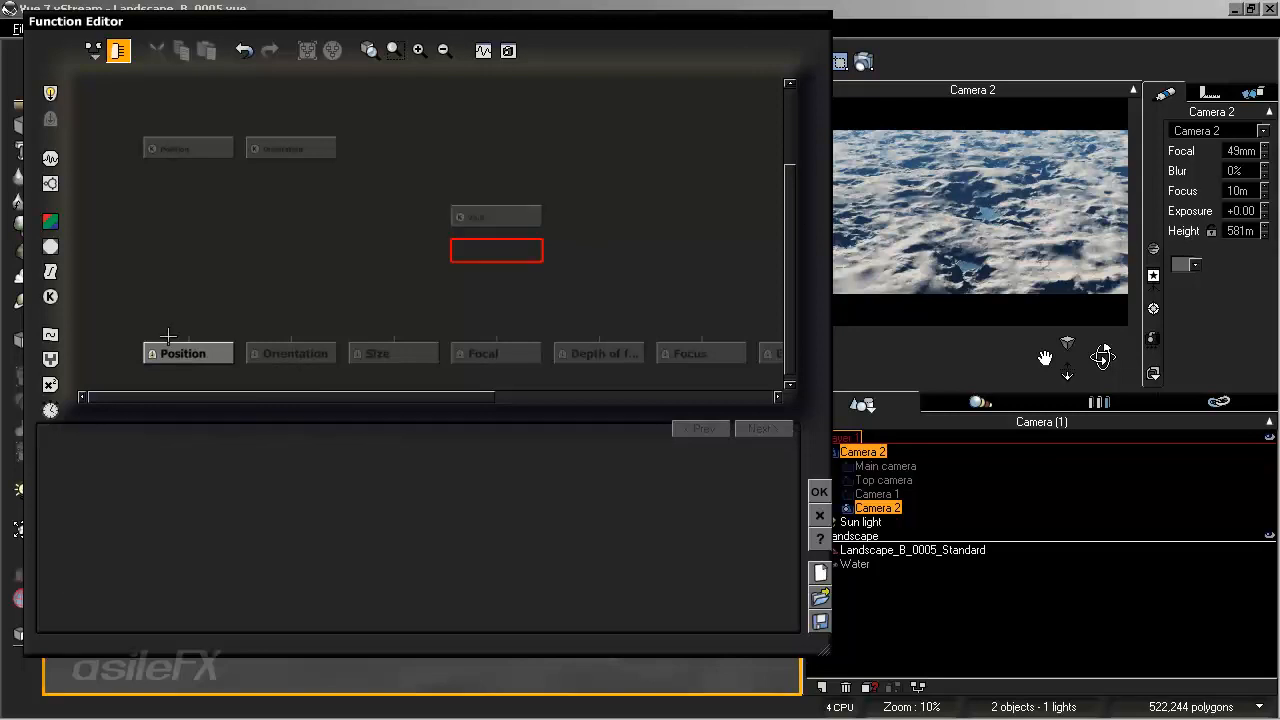
left_click(50, 359)
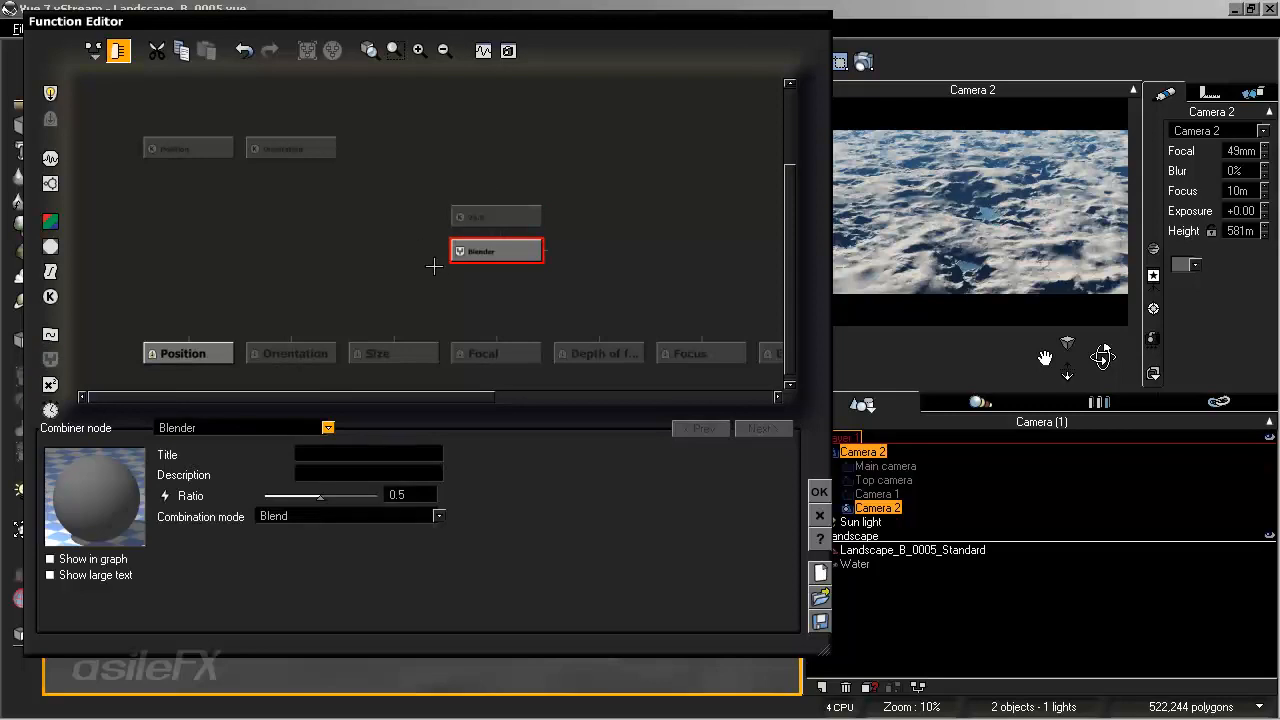
left_click(265, 427)
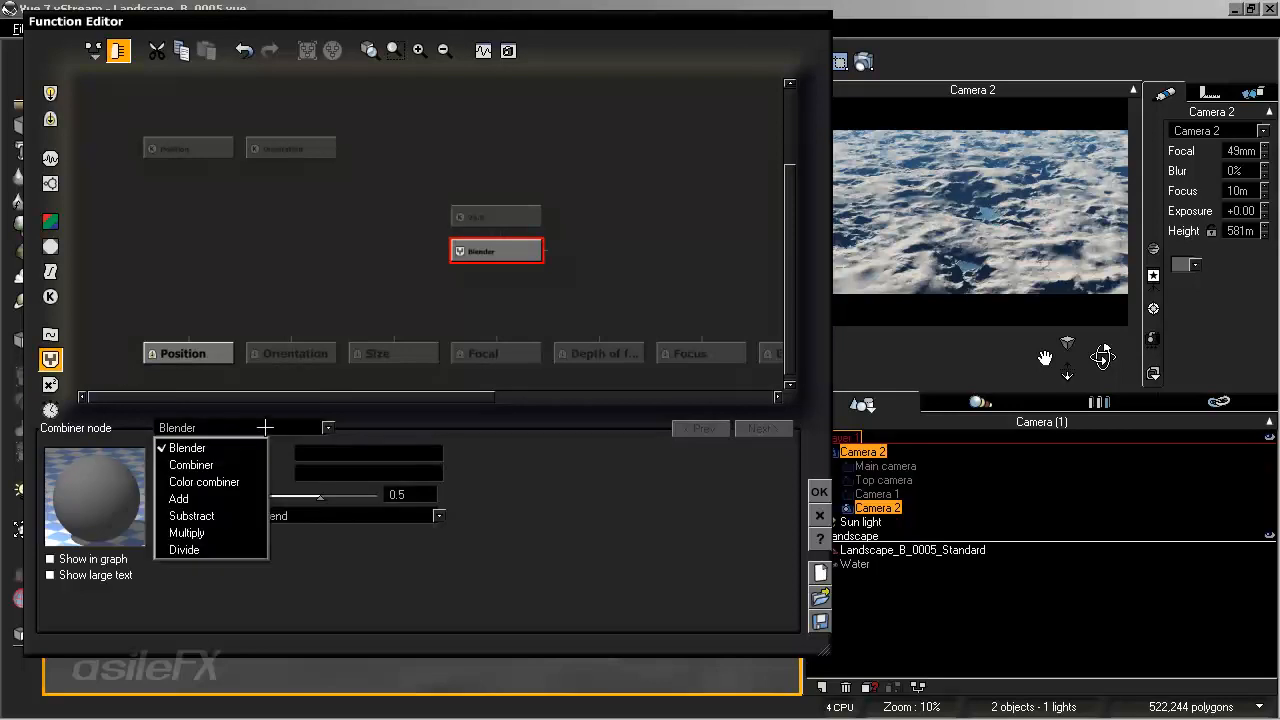
left_click(243, 548)
left_click_drag(458, 250, 525, 277)
- Add a second Constant Number node with value 2 and set the first constant's value to 49
left_click(623, 217)
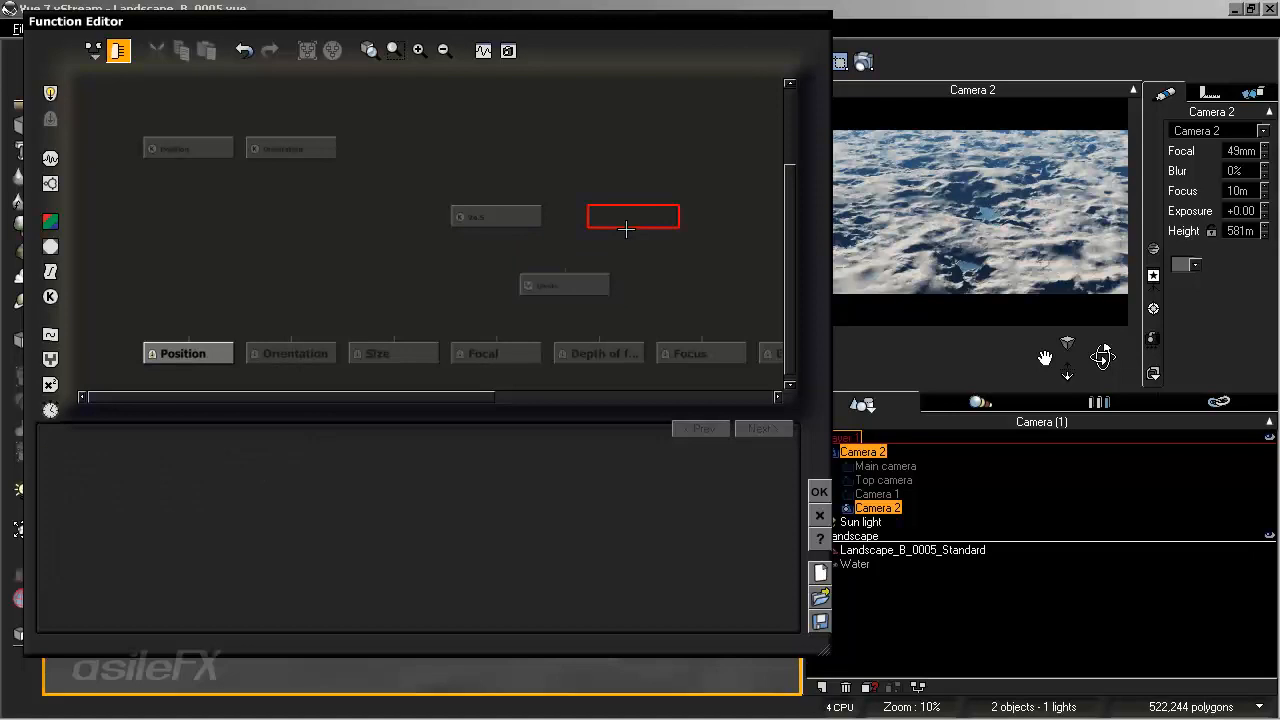
left_click(50, 296)
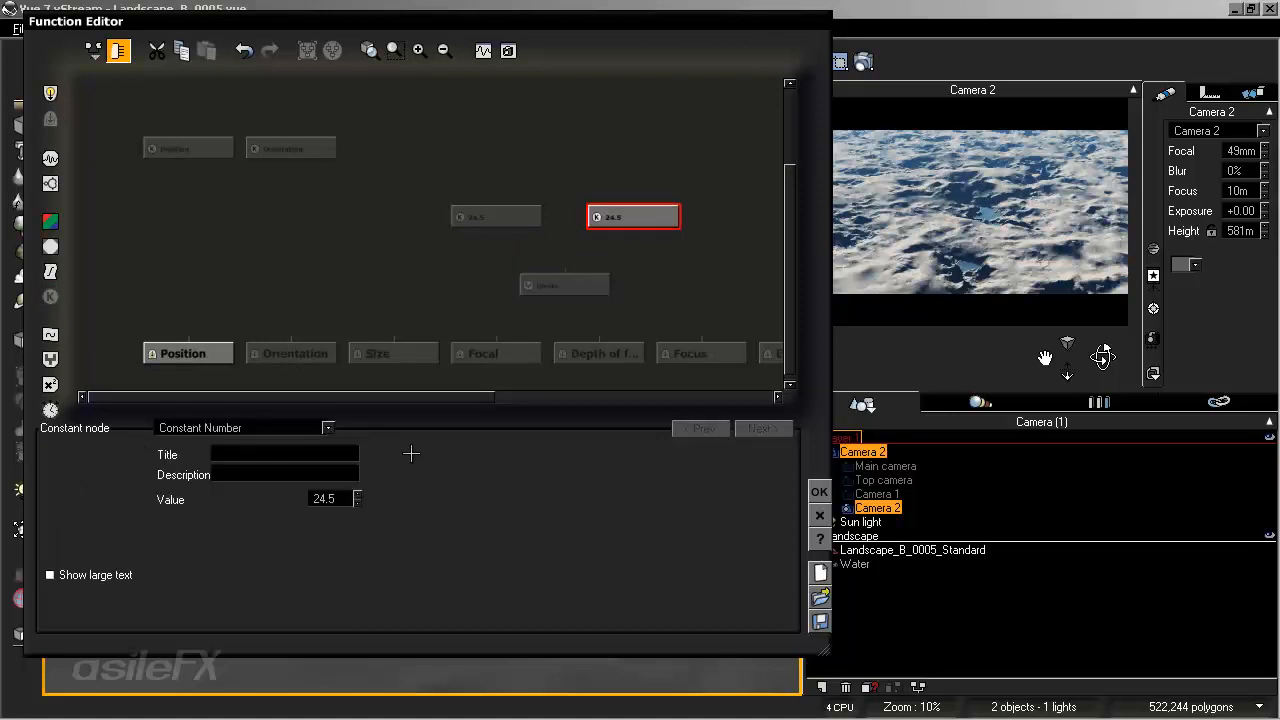
left_click_drag(352, 498, 299, 498)
type("2")
left_click(514, 216)
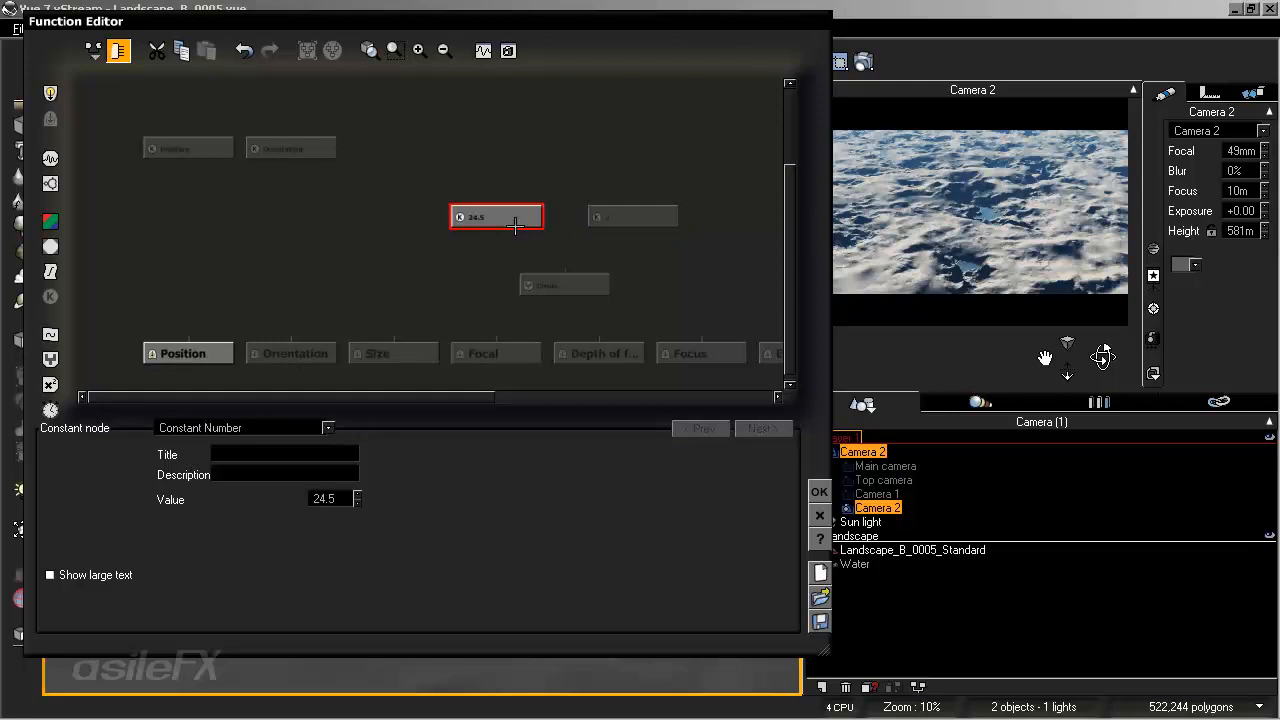
double_click(331, 499)
type("49")
- Connect the 49 constant and then the 2 constant to the Divide node's input
left_click(571, 284)
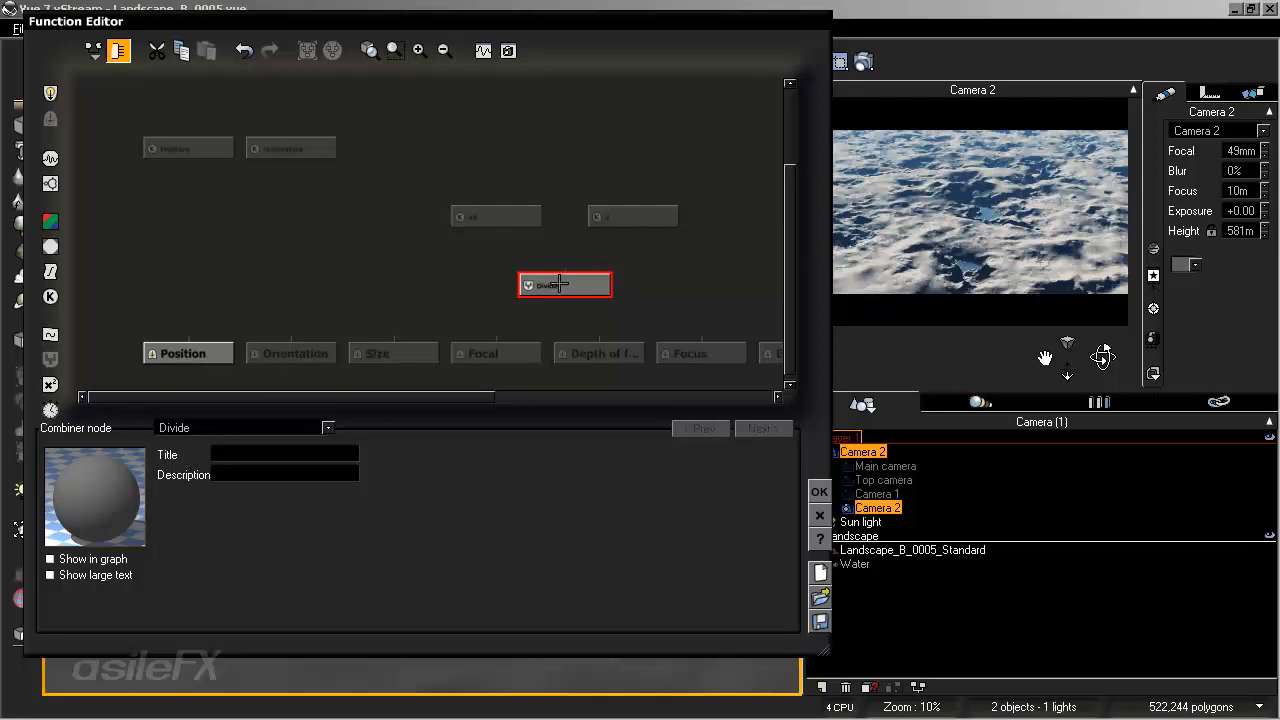
left_click_drag(566, 268, 490, 218)
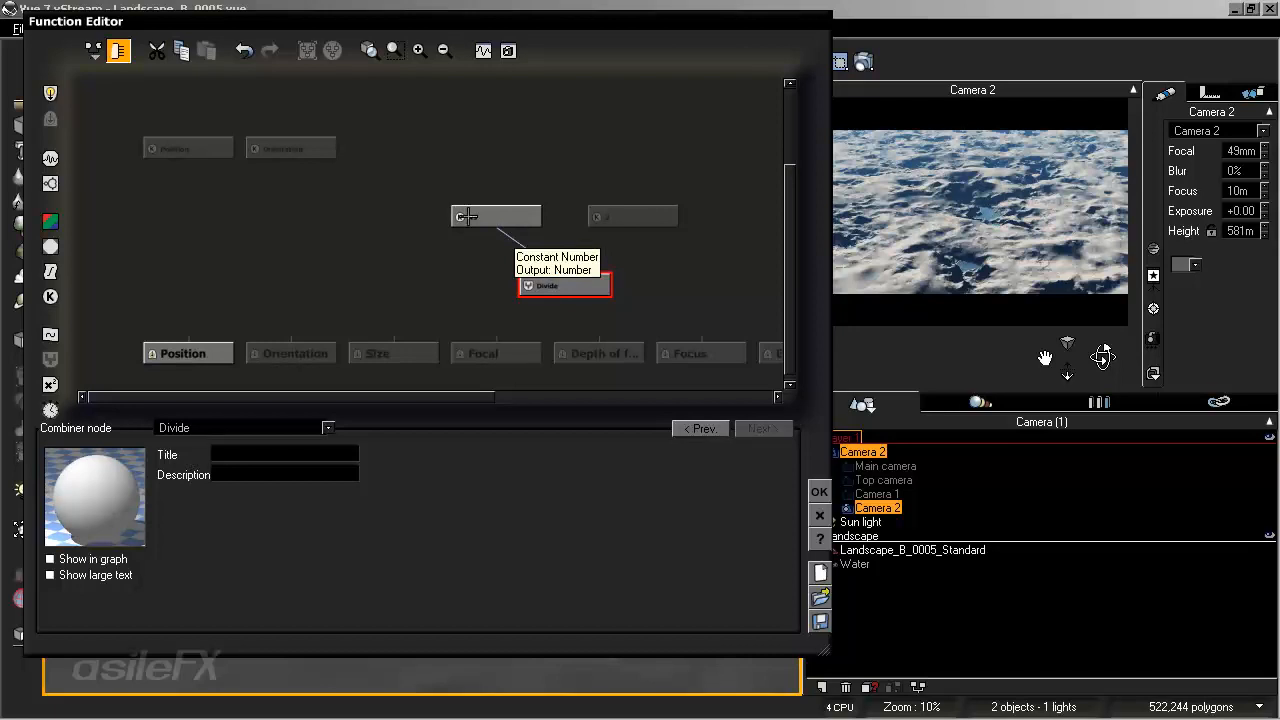
left_click_drag(567, 272, 657, 251)
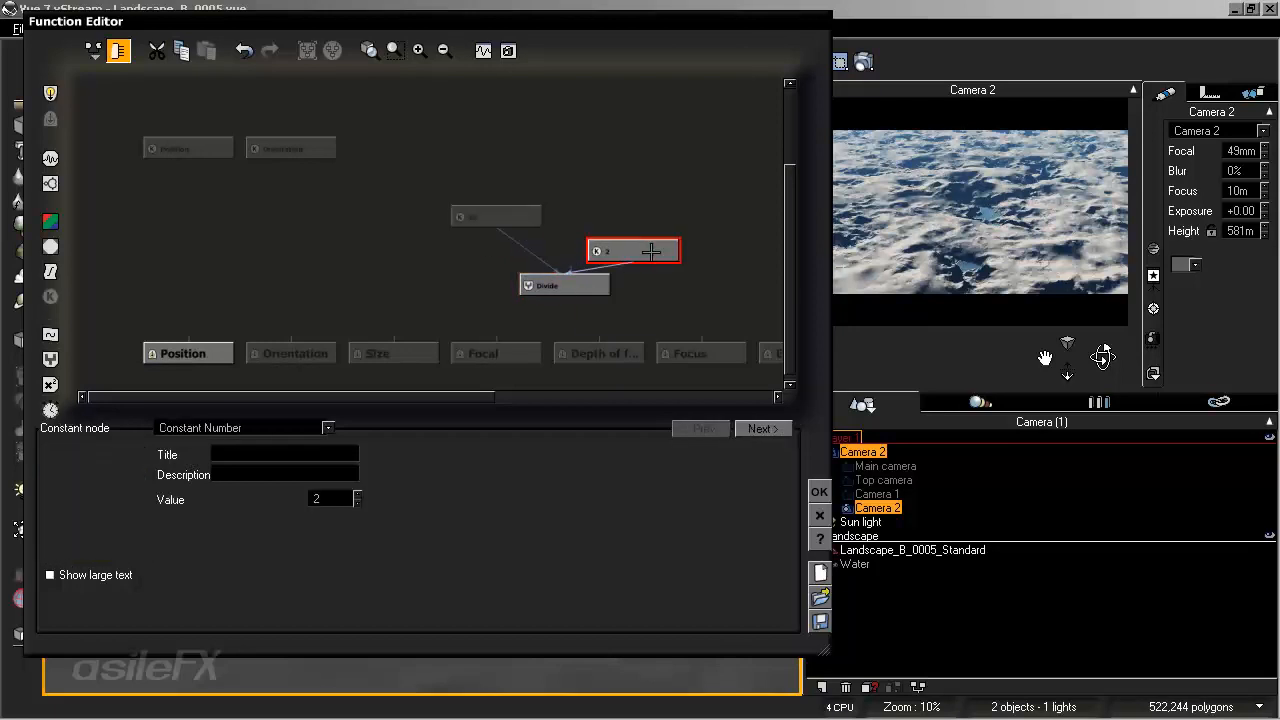
left_click(505, 222)
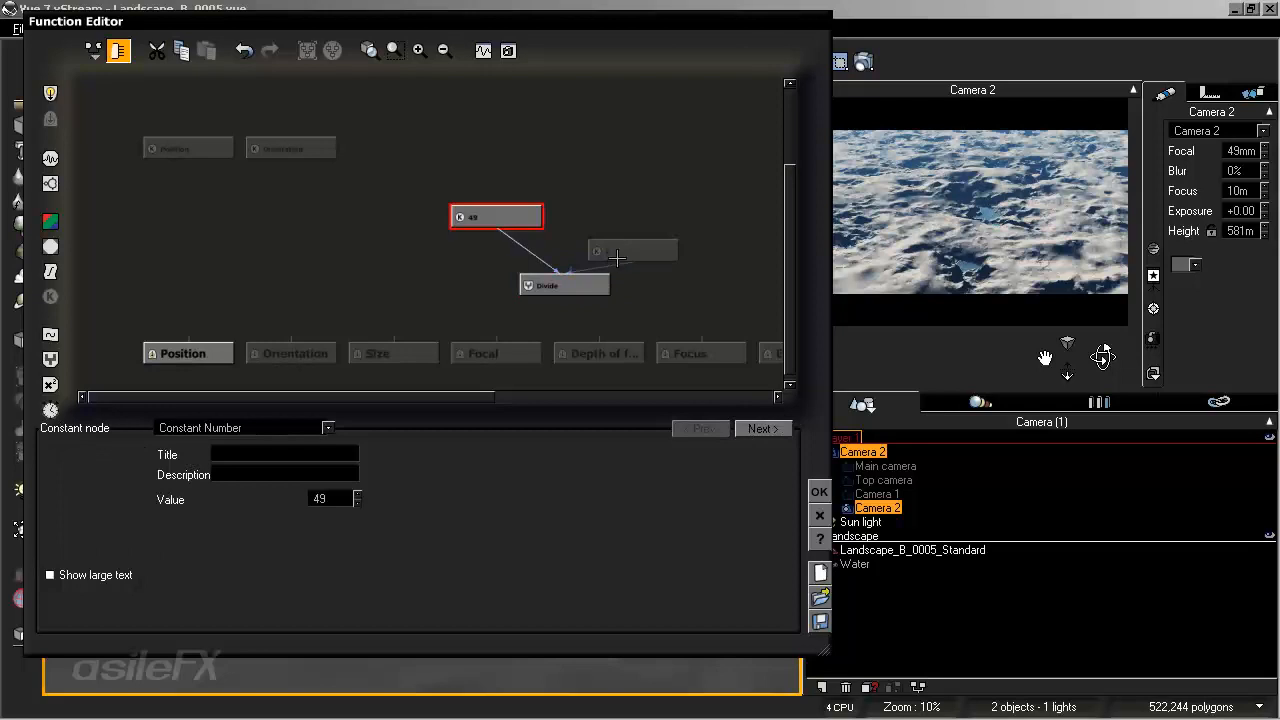
- Line up the 49 and 2 constants beside the Orientation node with Divide directly below 49, and select the Divide node
left_click_drag(680, 295, 472, 207)
left_click_drag(583, 297, 515, 228)
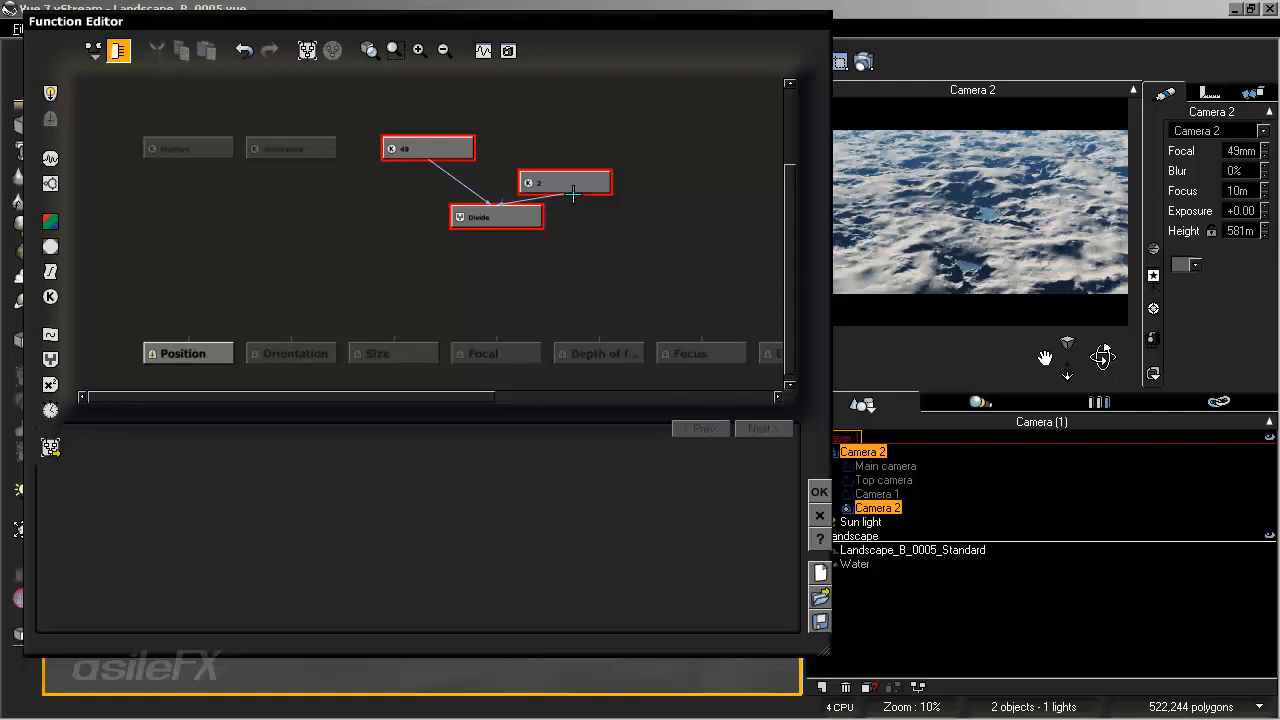
right_click_drag(609, 215, 652, 231)
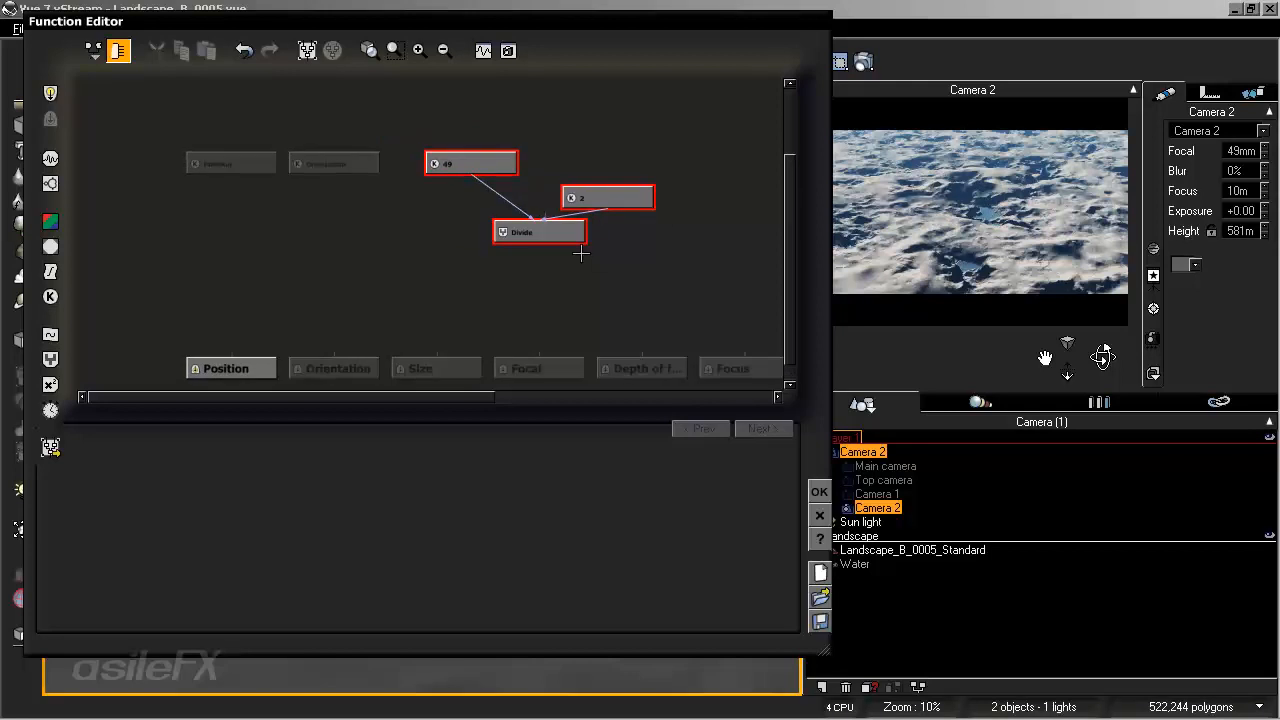
left_click_drag(579, 235, 470, 199)
left_click(610, 224)
left_click_drag(563, 164, 529, 164)
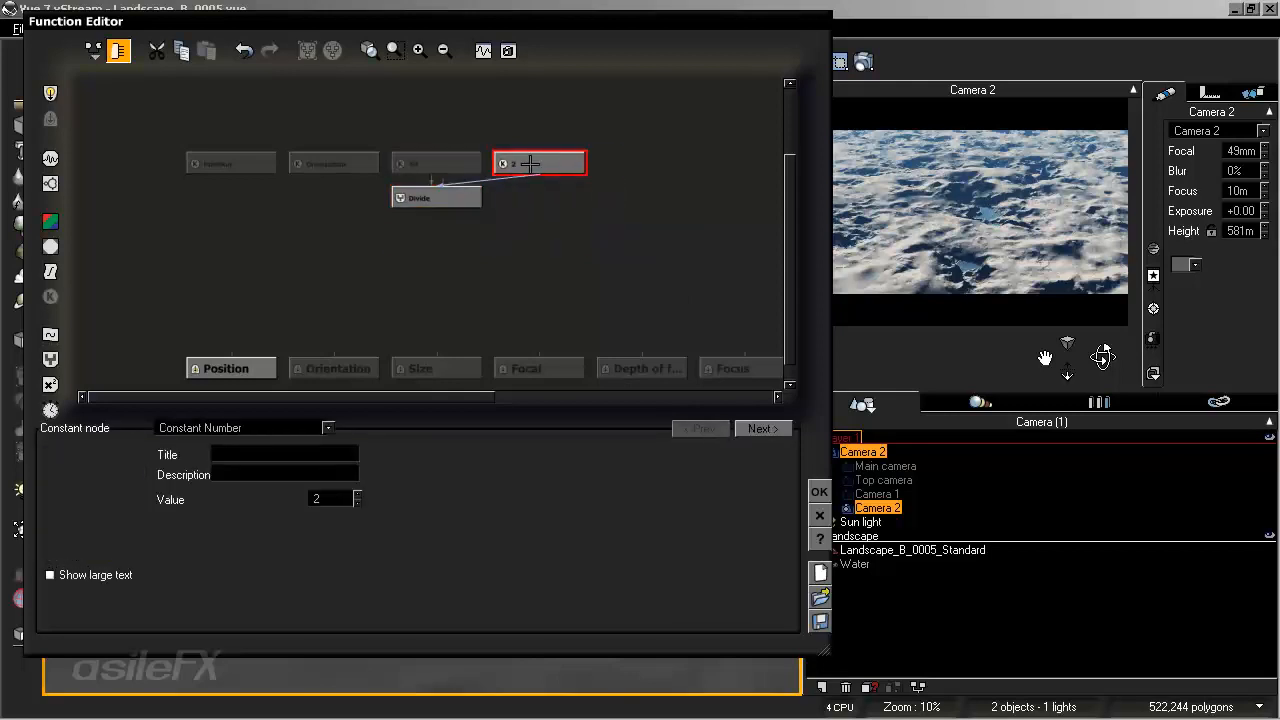
left_click(465, 197)
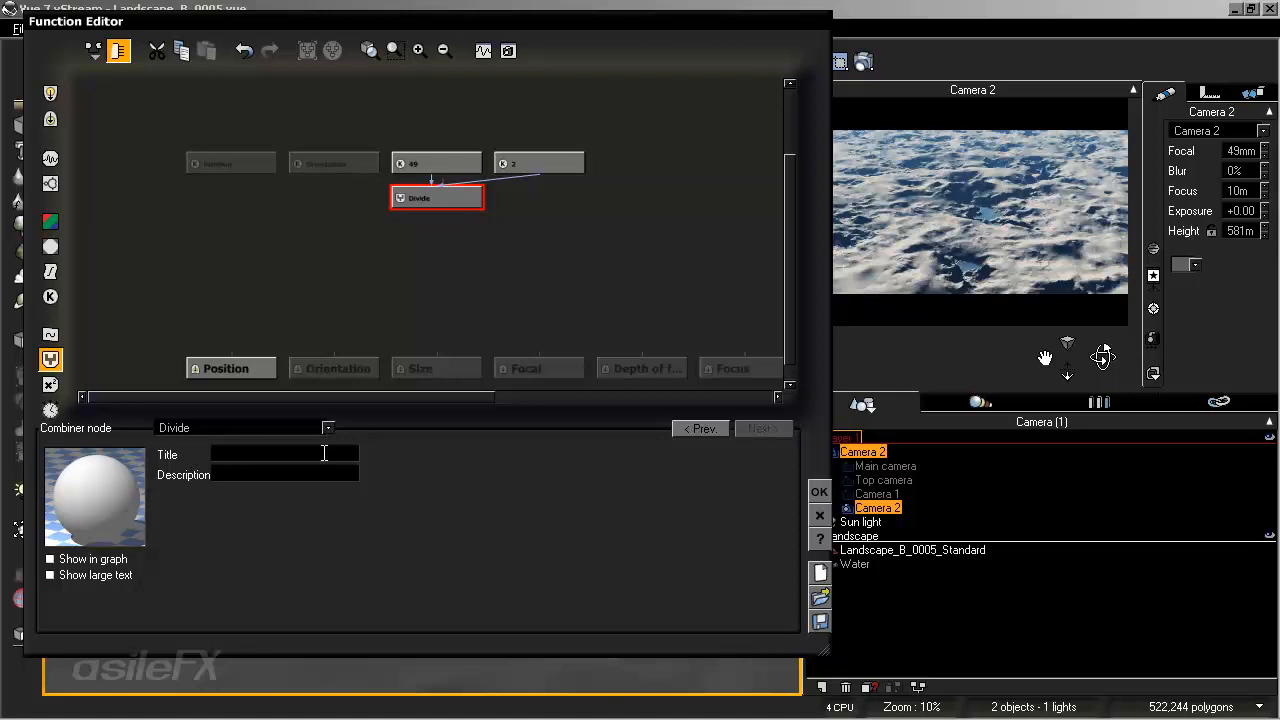
- Title the Divide node "Focal"
type("Focal Fixer")
left_click_drag(289, 453, 389, 451)
key("BackSpace")
left_click(653, 239)
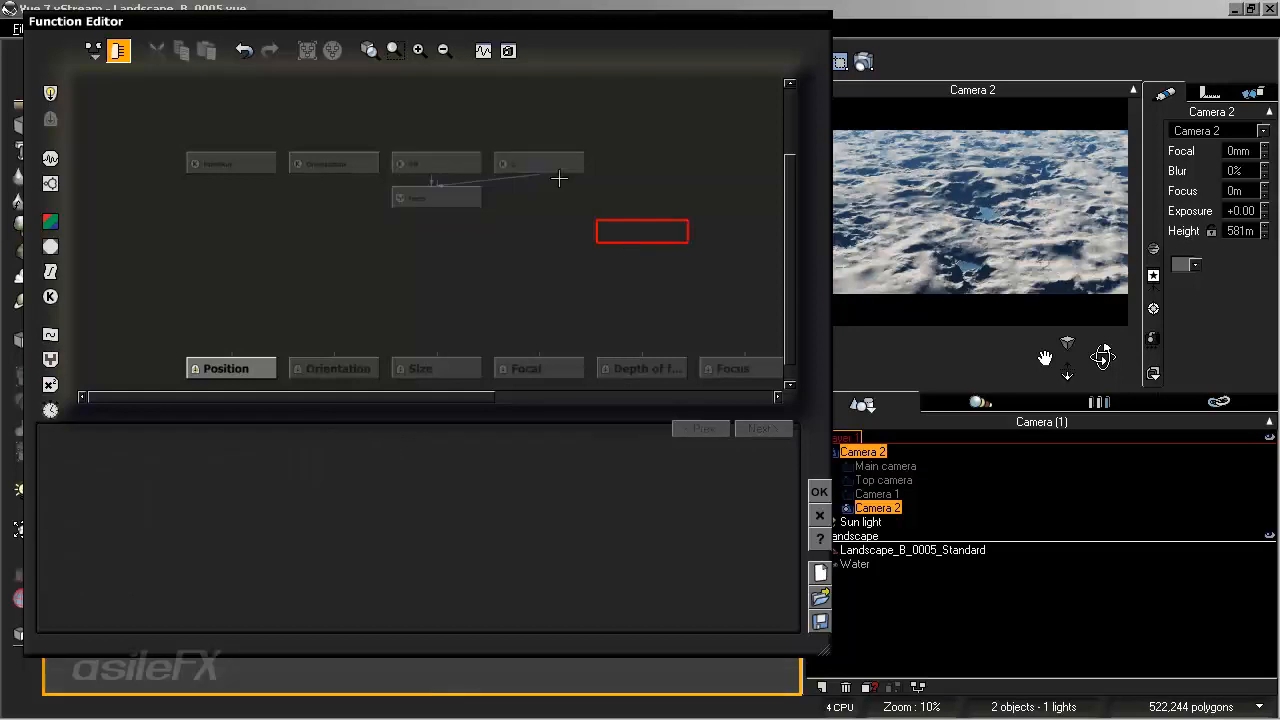
- Title the constant node with value 2 "Fixer"
left_click(550, 165)
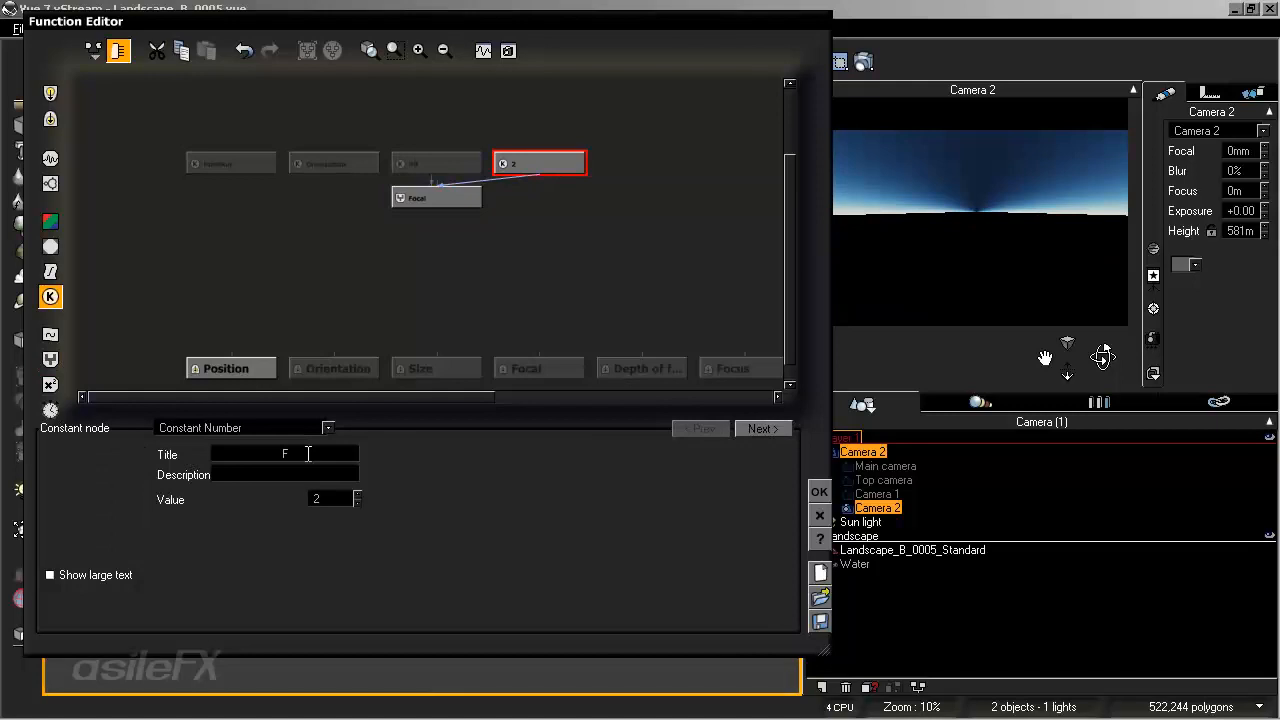
left_click(308, 454)
type("Fixer")
key("Return")
left_click(1244, 145)
- Connect the Focal divide node and the Position and Orientation constants to their matching camera outputs, and accept the graph
left_click_drag(540, 353, 436, 205)
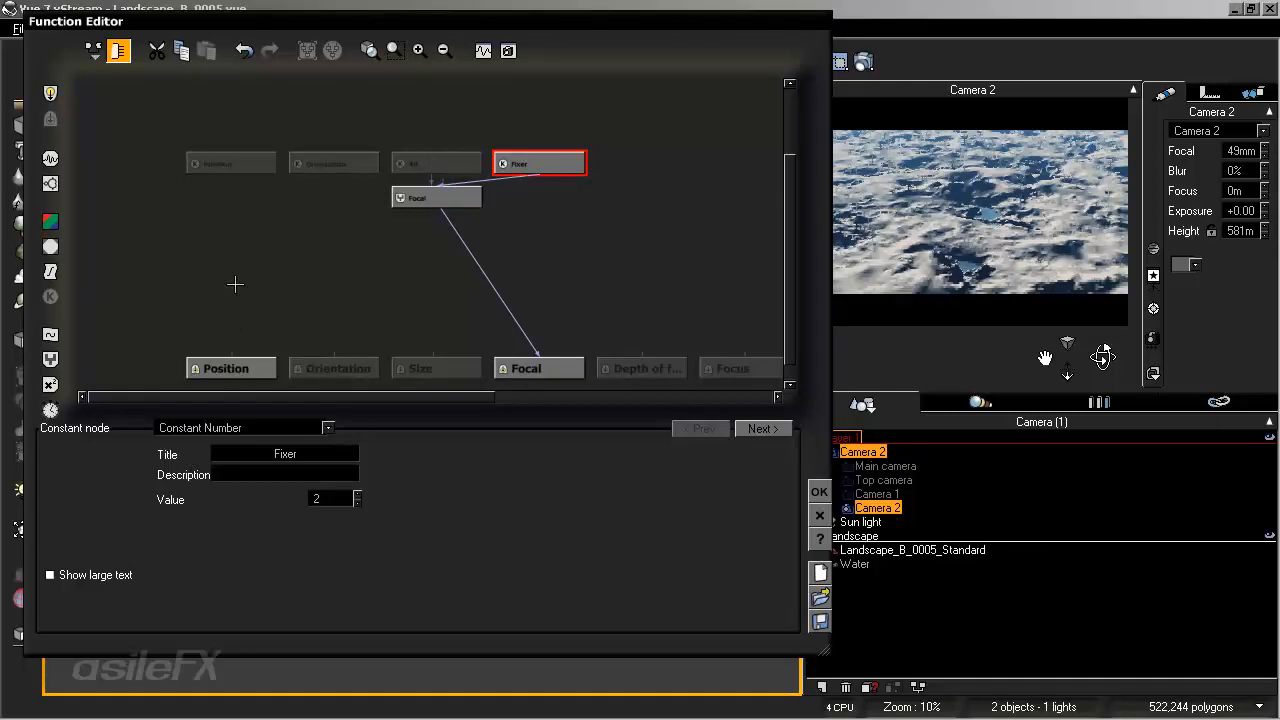
left_click_drag(230, 352, 231, 164)
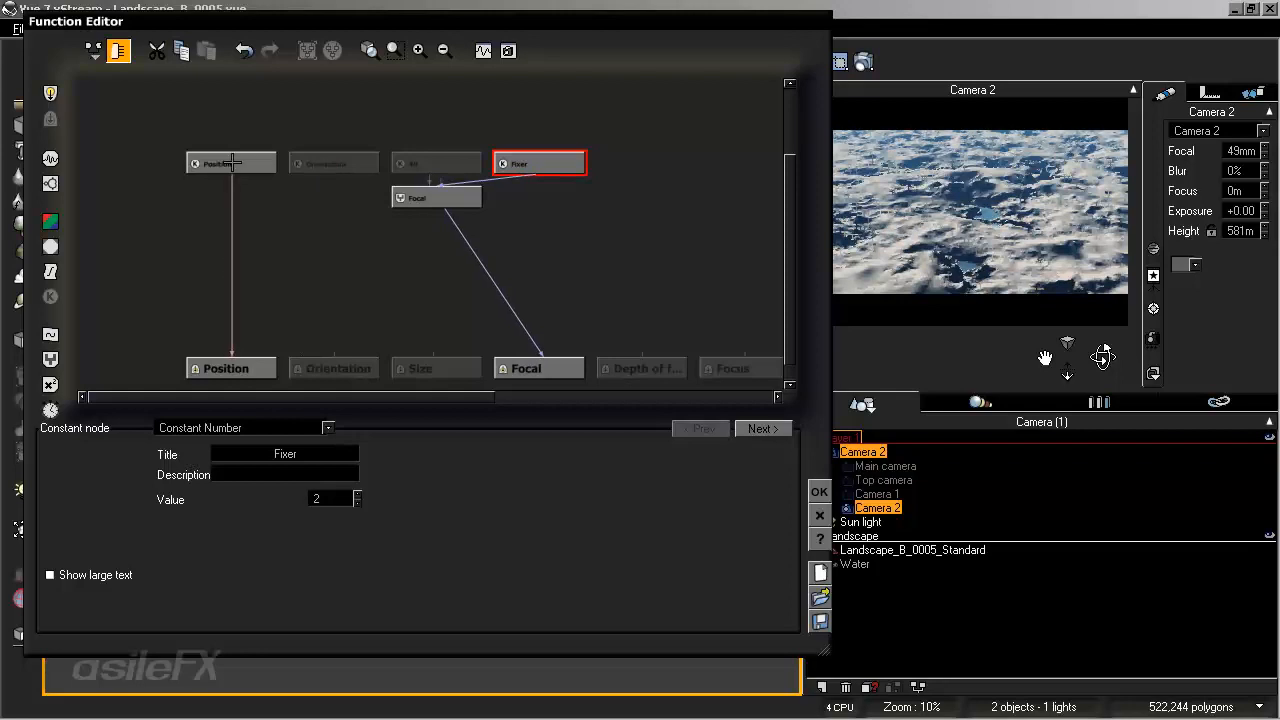
left_click_drag(334, 353, 334, 165)
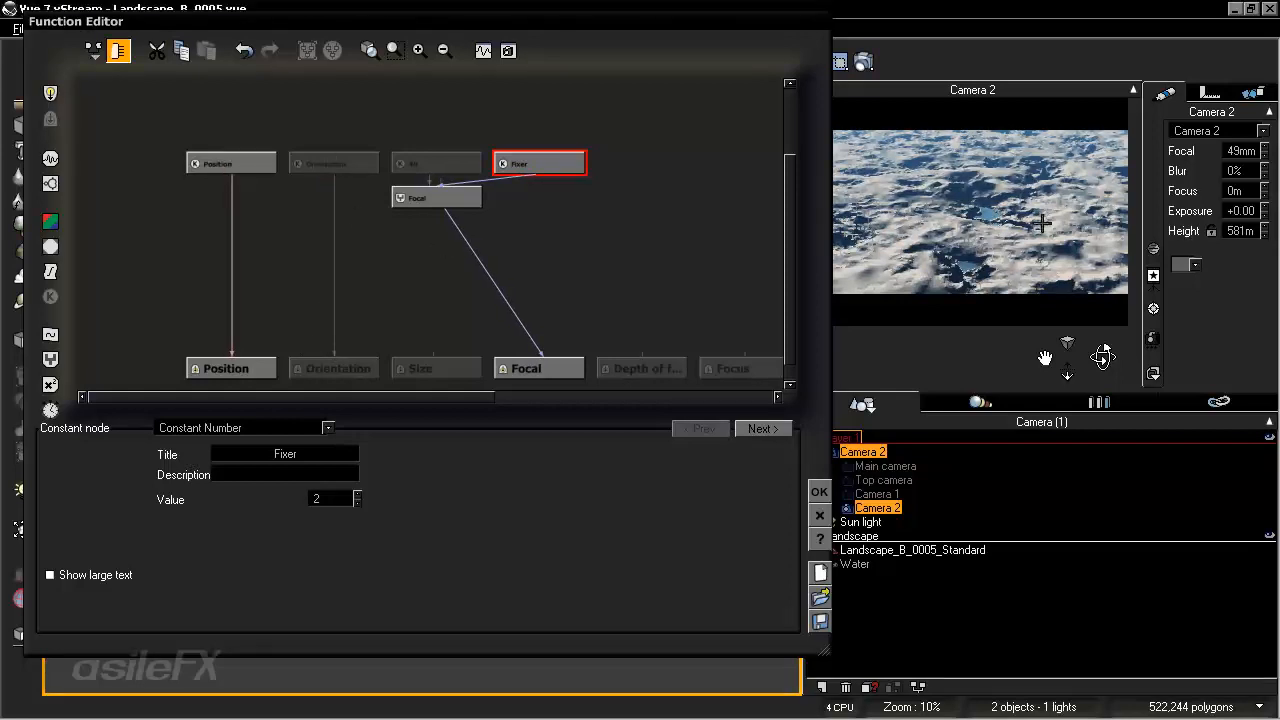
left_click(819, 491)
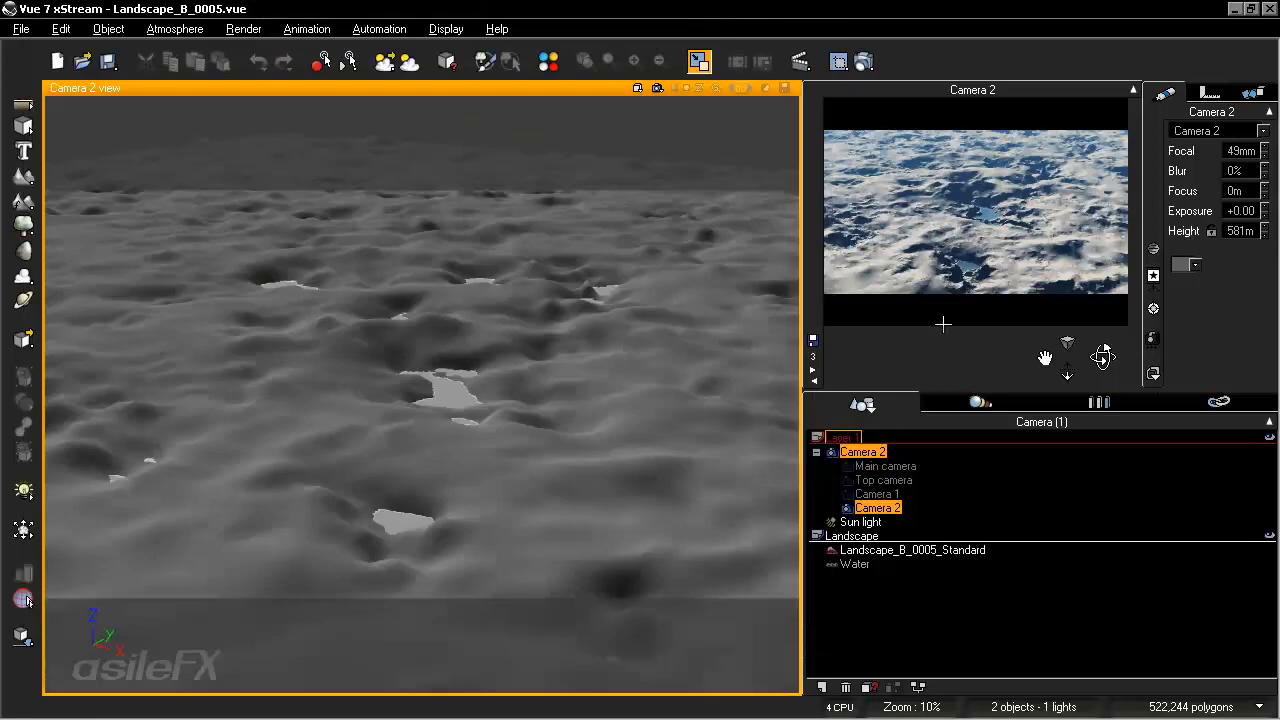
- Reopen the camera's graph and combine the Position, Orientation, 49, Fixer and Focal nodes into one MetaNode
left_click(915, 688)
left_click_drag(437, 279, 610, 272)
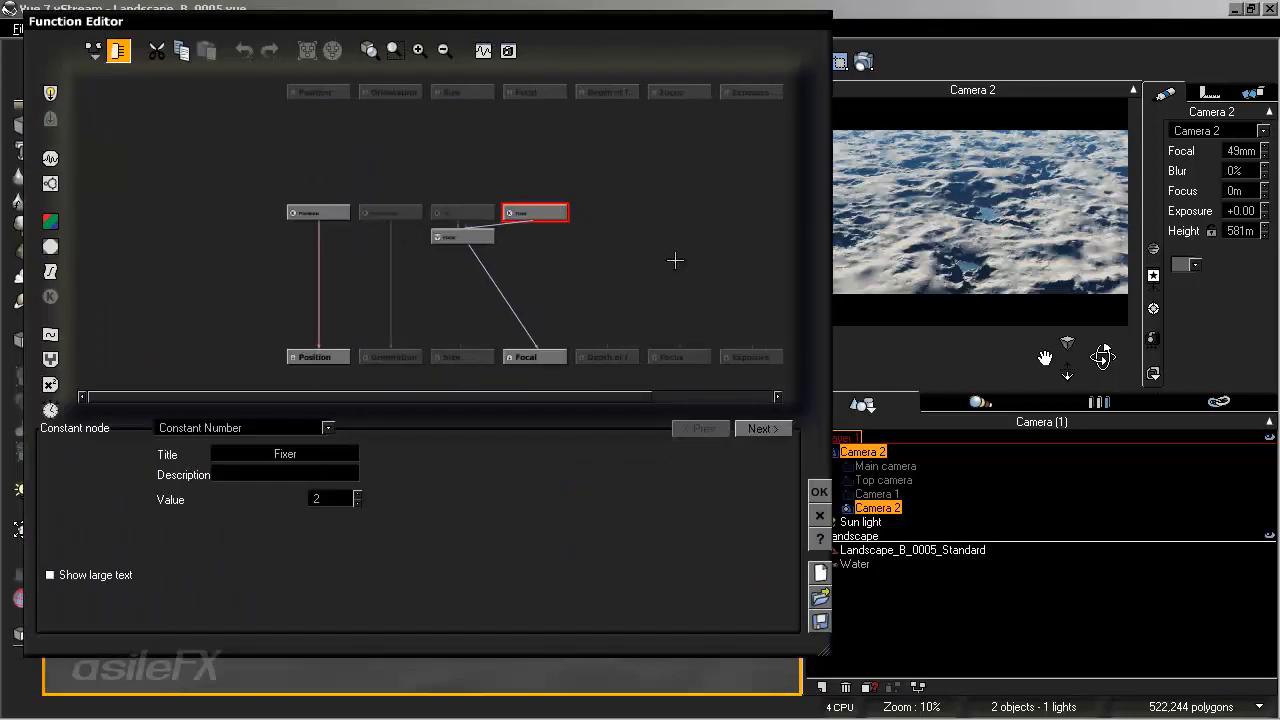
left_click_drag(694, 258, 243, 145)
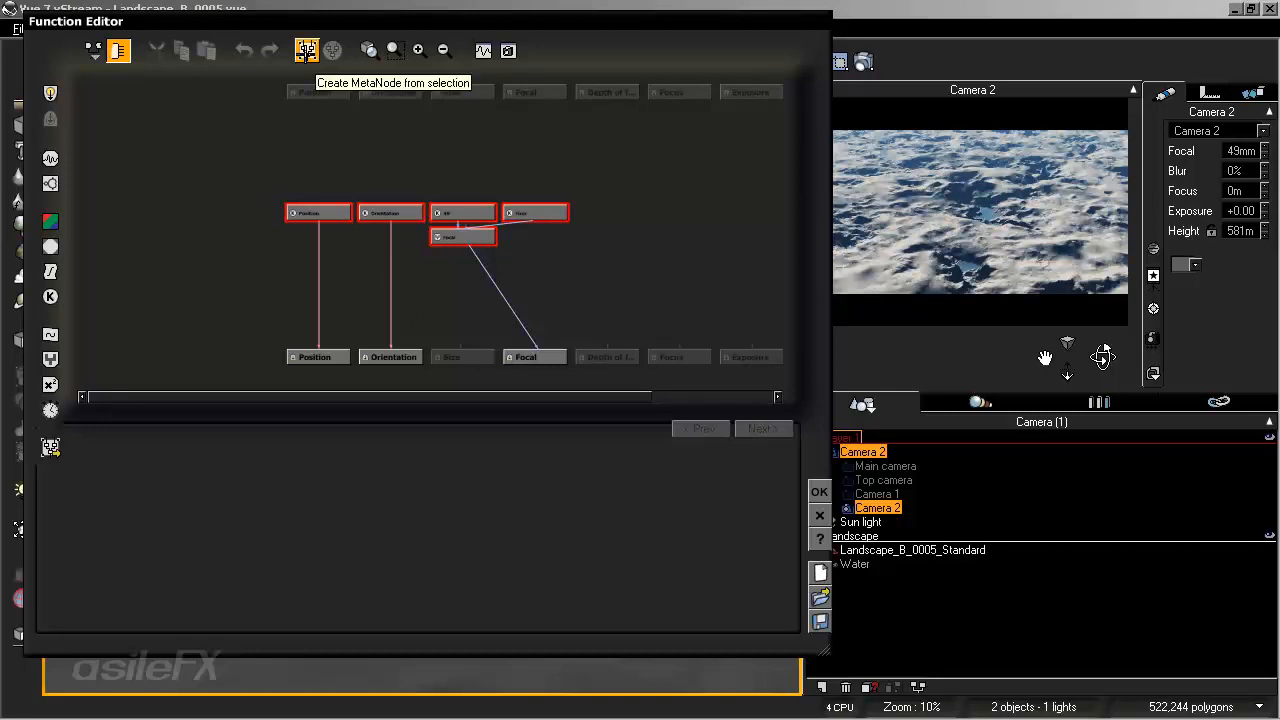
left_click(305, 50)
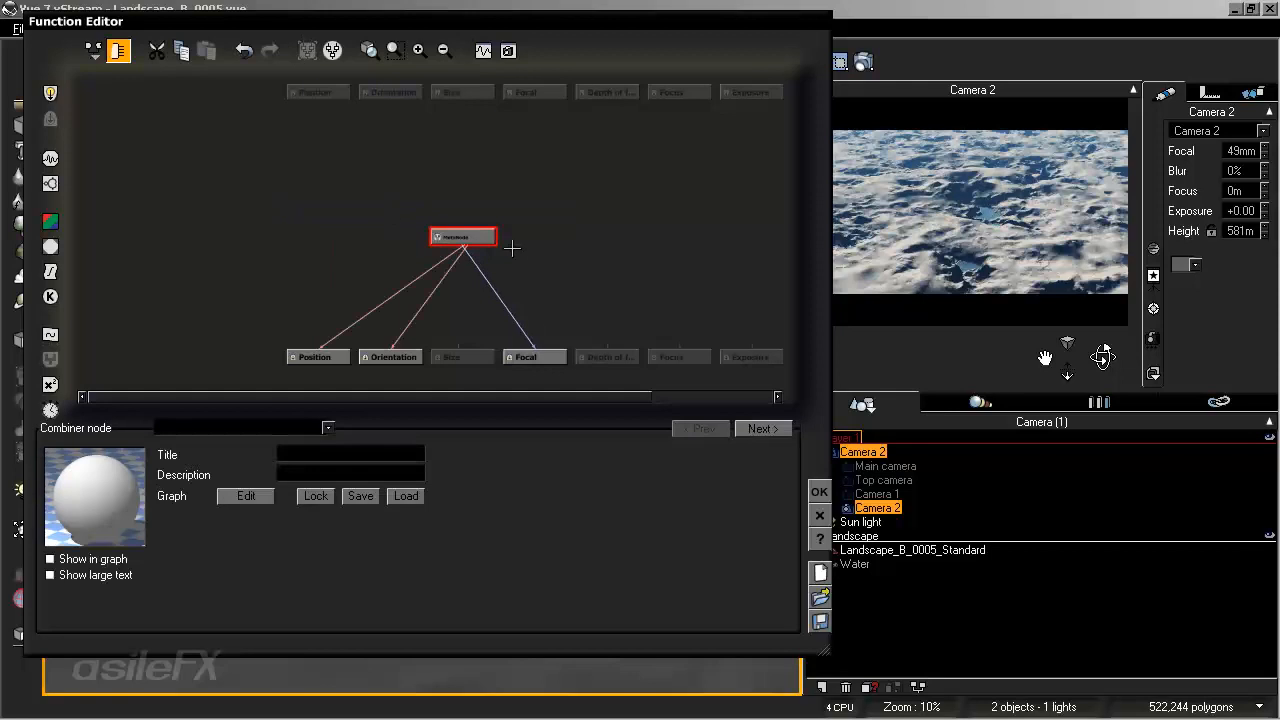
- Move the MetaNode above and between the Position and Orientation outputs and title it "Camera B Group"
left_click_drag(471, 240, 403, 195)
left_click_drag(381, 237, 358, 237)
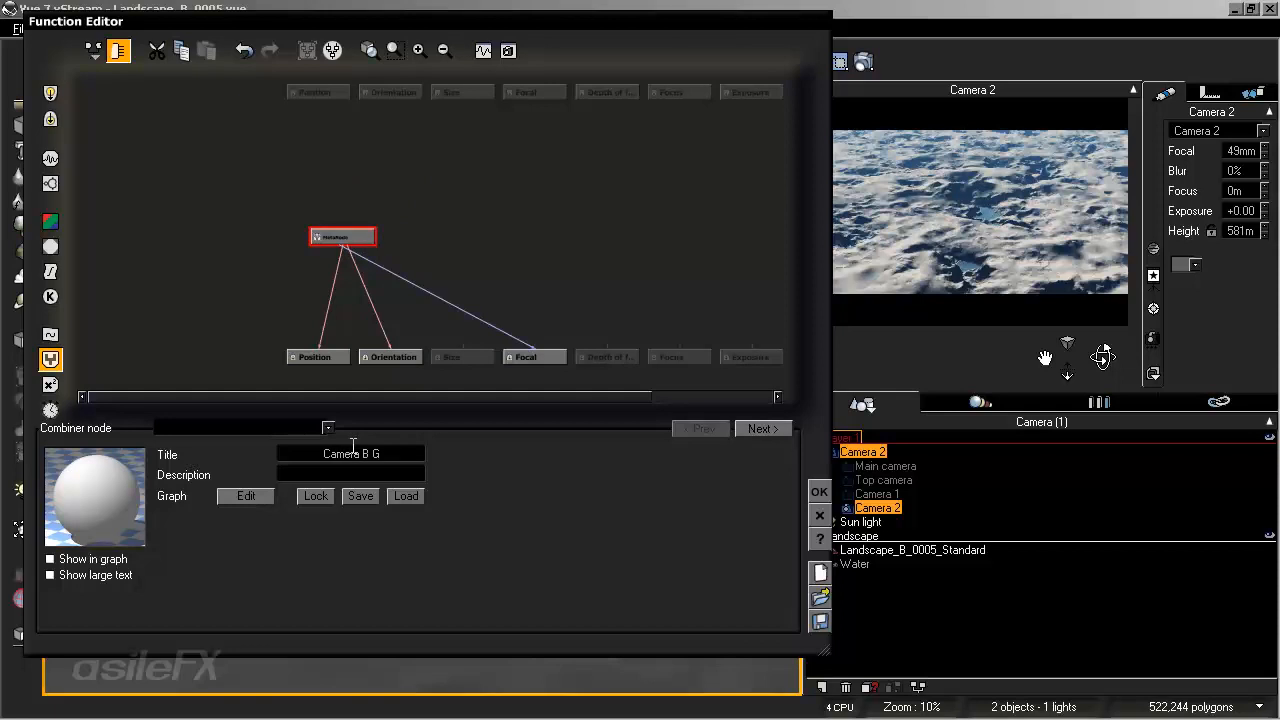
type("roup")
left_click(441, 256)
left_click(365, 230)
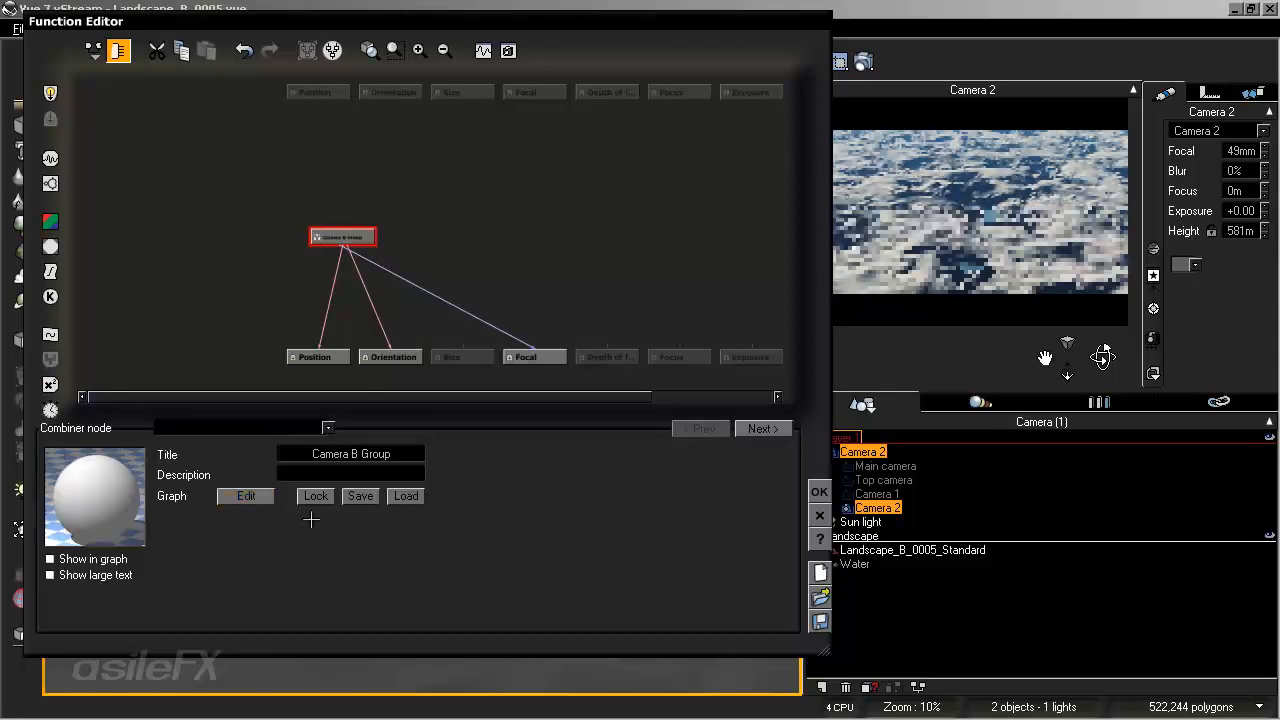
- Open the graph inside Camera B Group and inspect its Position, Orientation and Focal output nodes
left_click(253, 496)
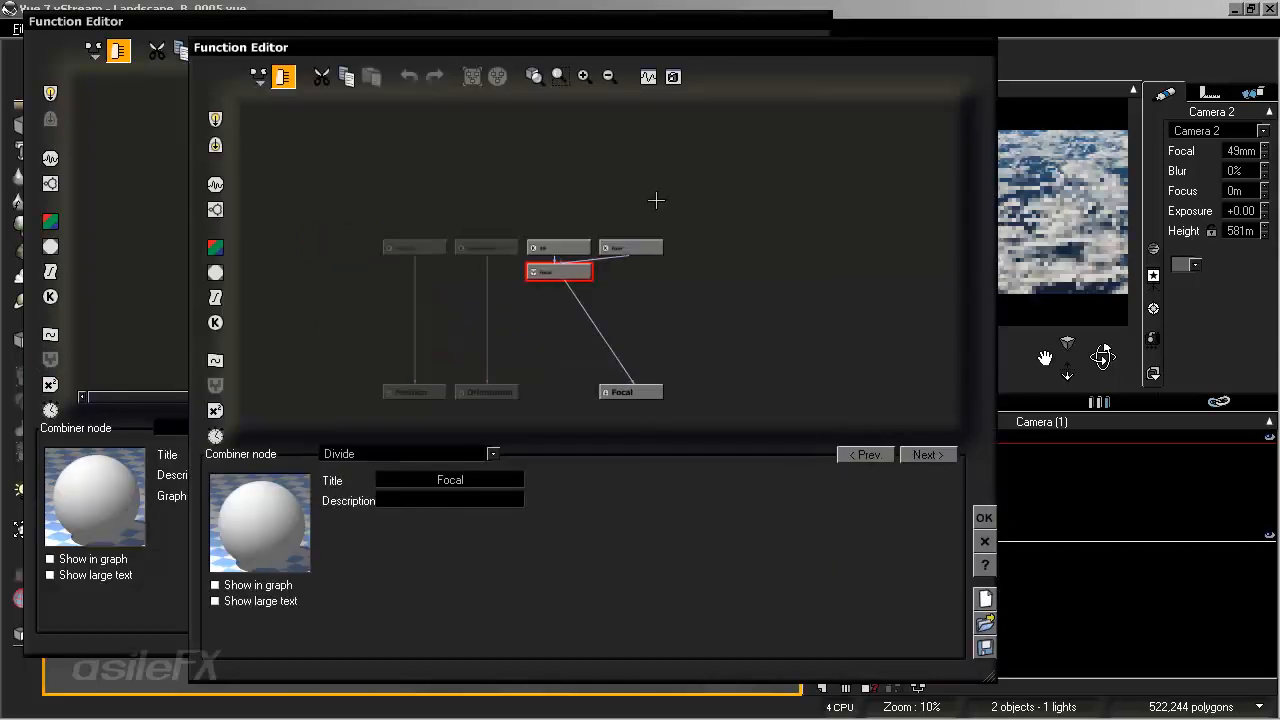
left_click(415, 392)
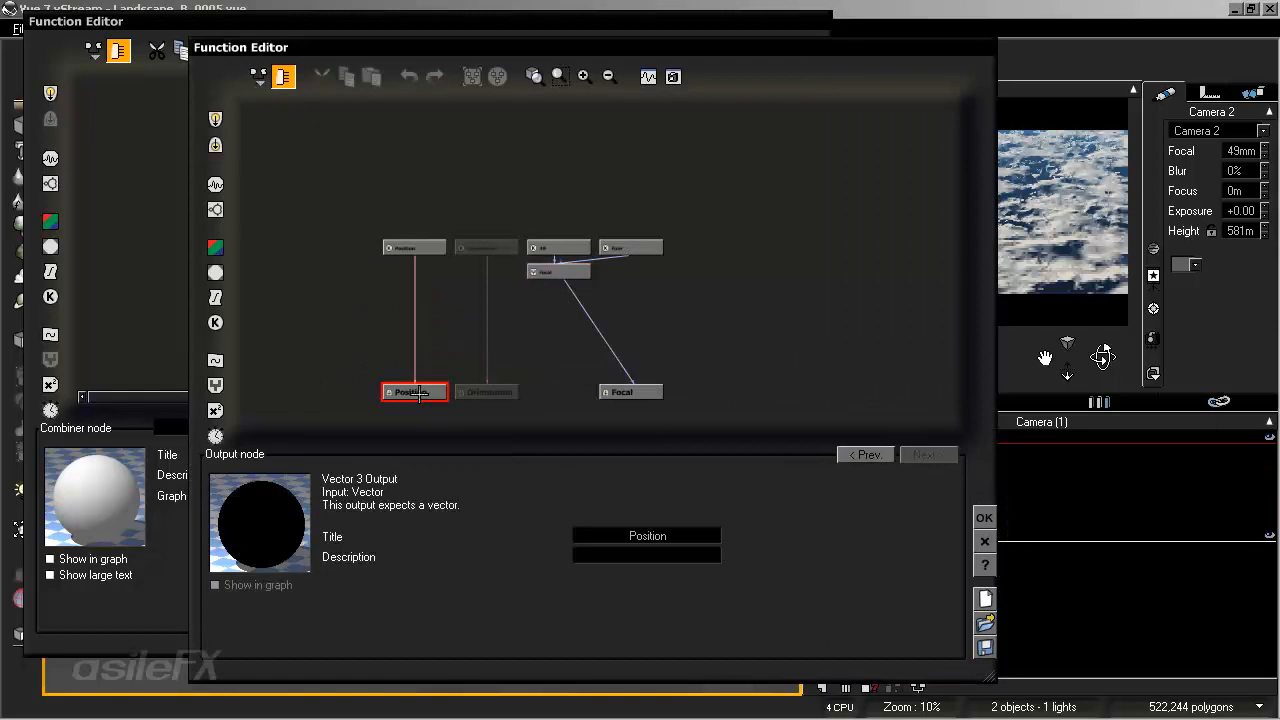
left_click(478, 392)
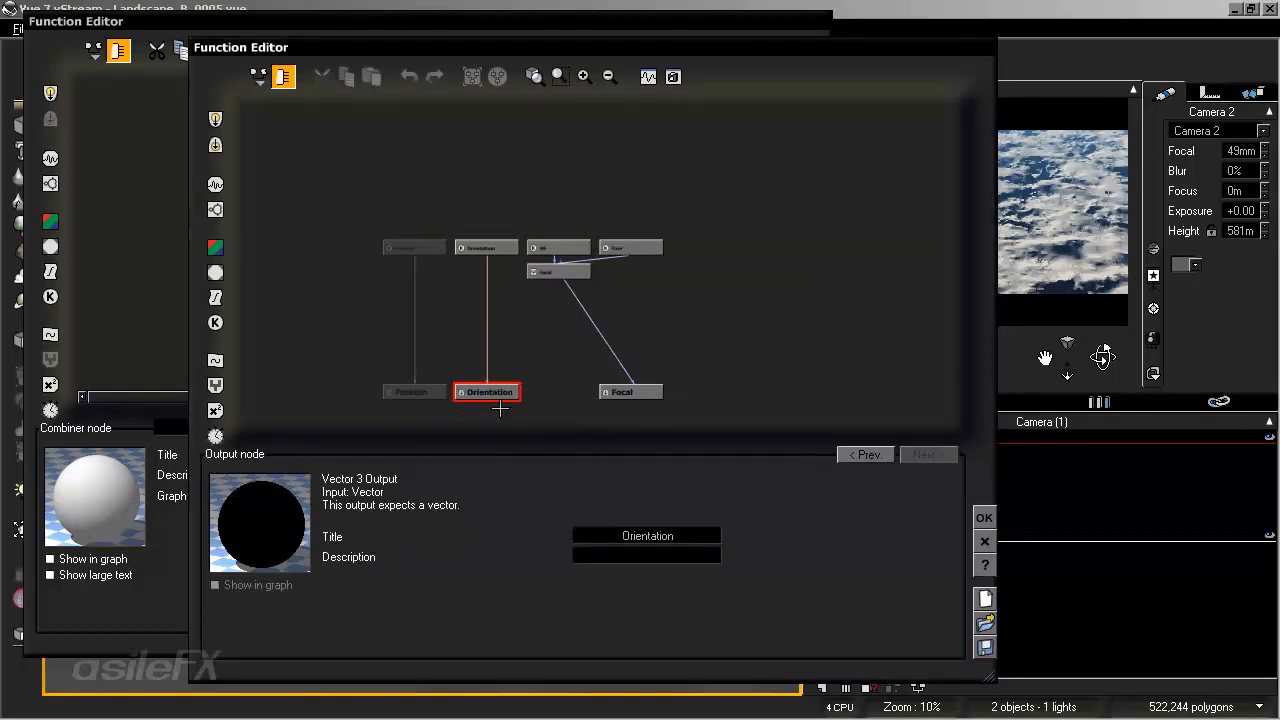
left_click_drag(445, 49, 637, 56)
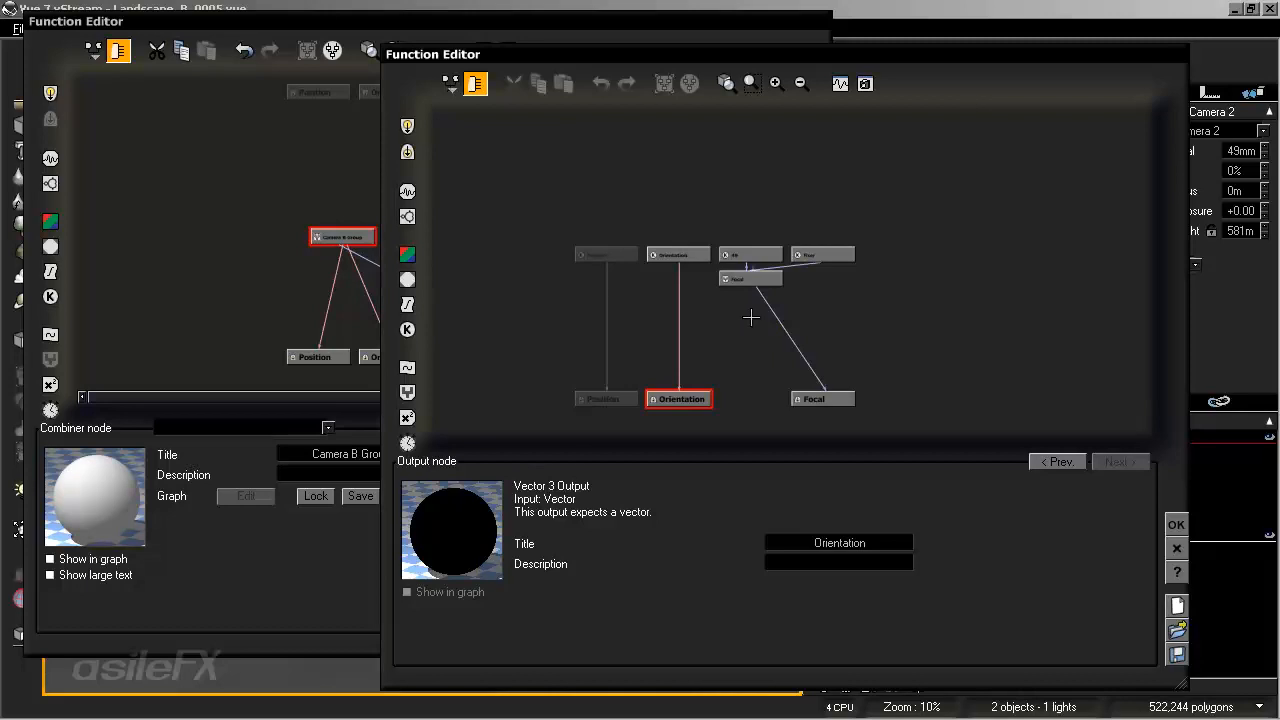
left_click(620, 399)
left_click(680, 399)
left_click(815, 399)
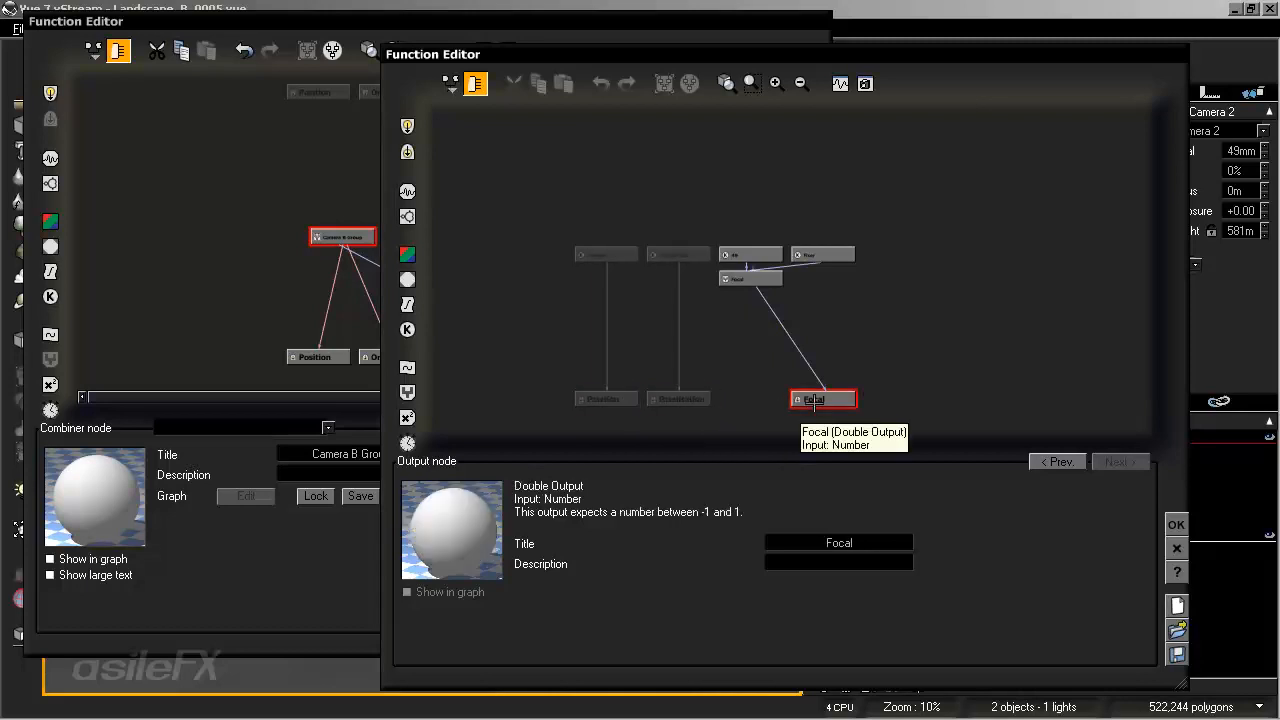
- Align the MetaNode's Focal output directly below the Focal divide node, beside the Orientation output
left_click(864, 330)
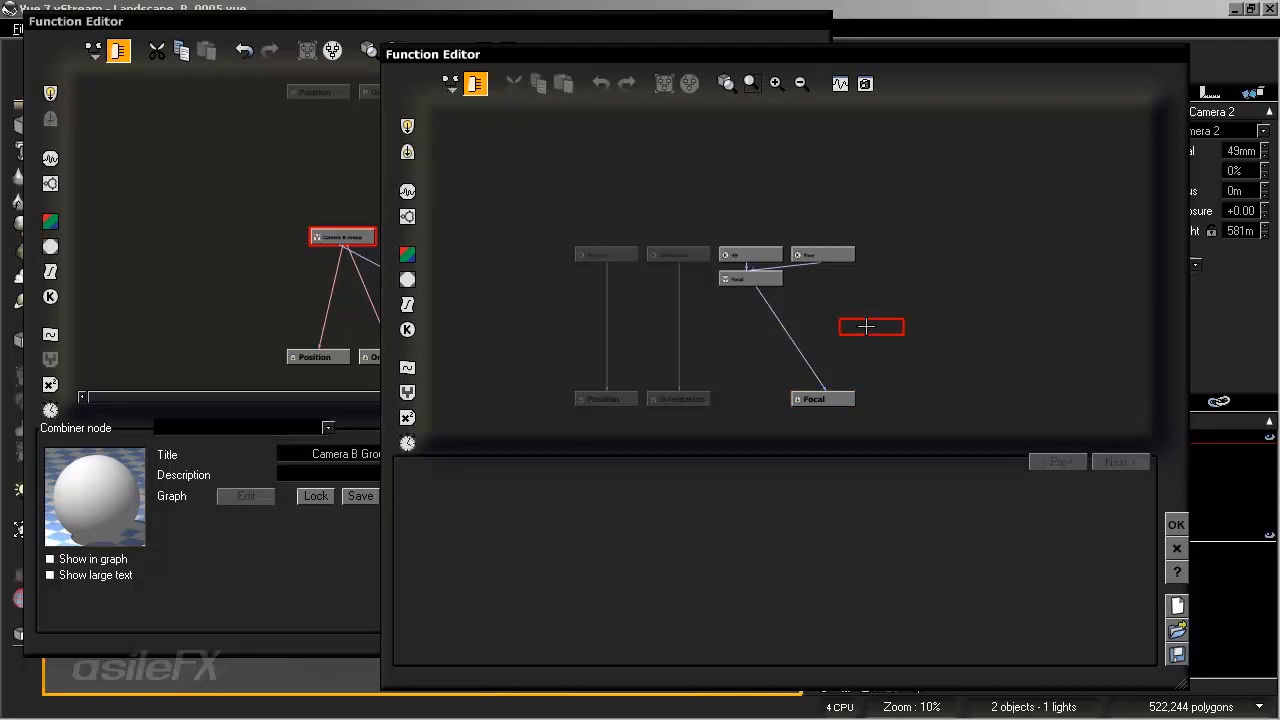
right_click(884, 285)
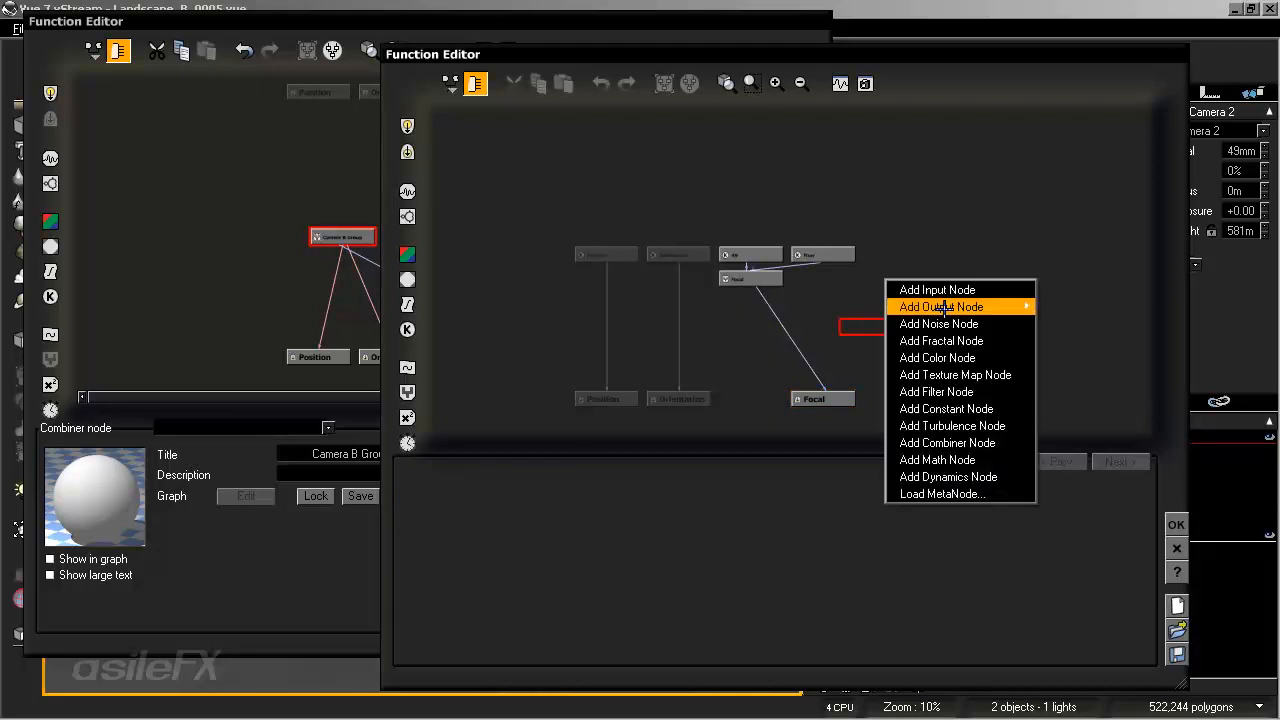
mouse_move(944, 307)
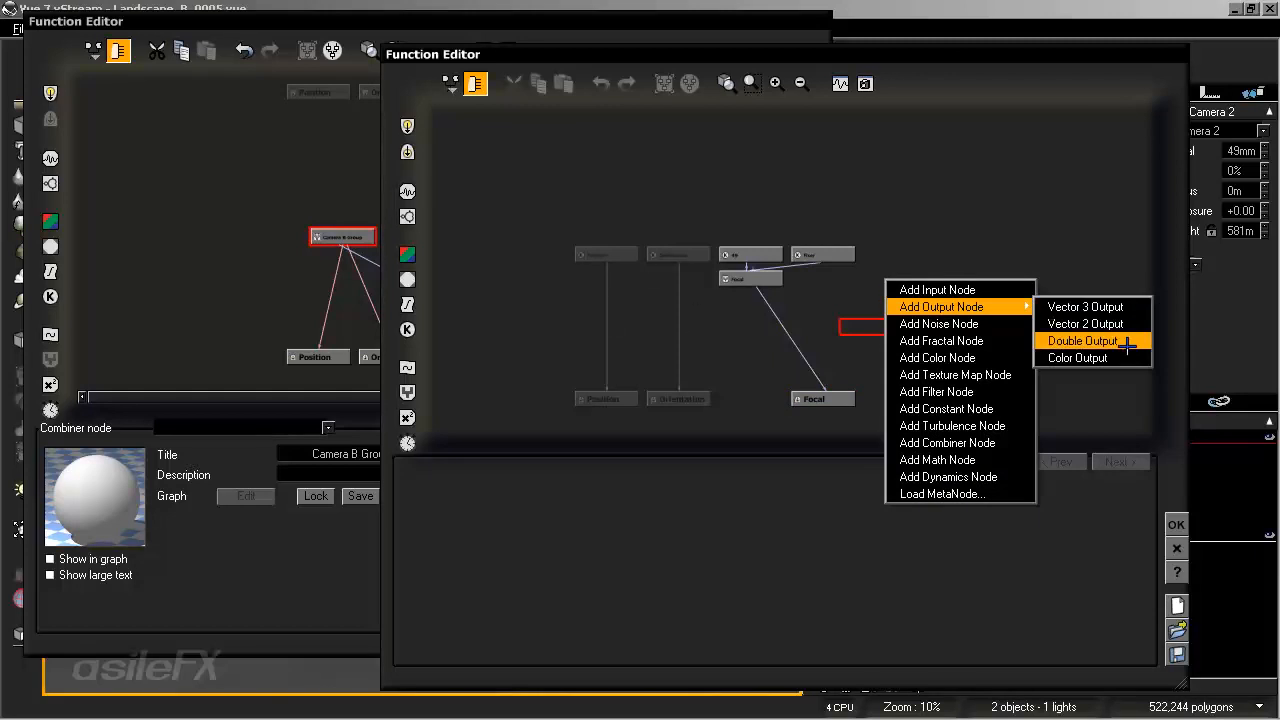
left_click(780, 377)
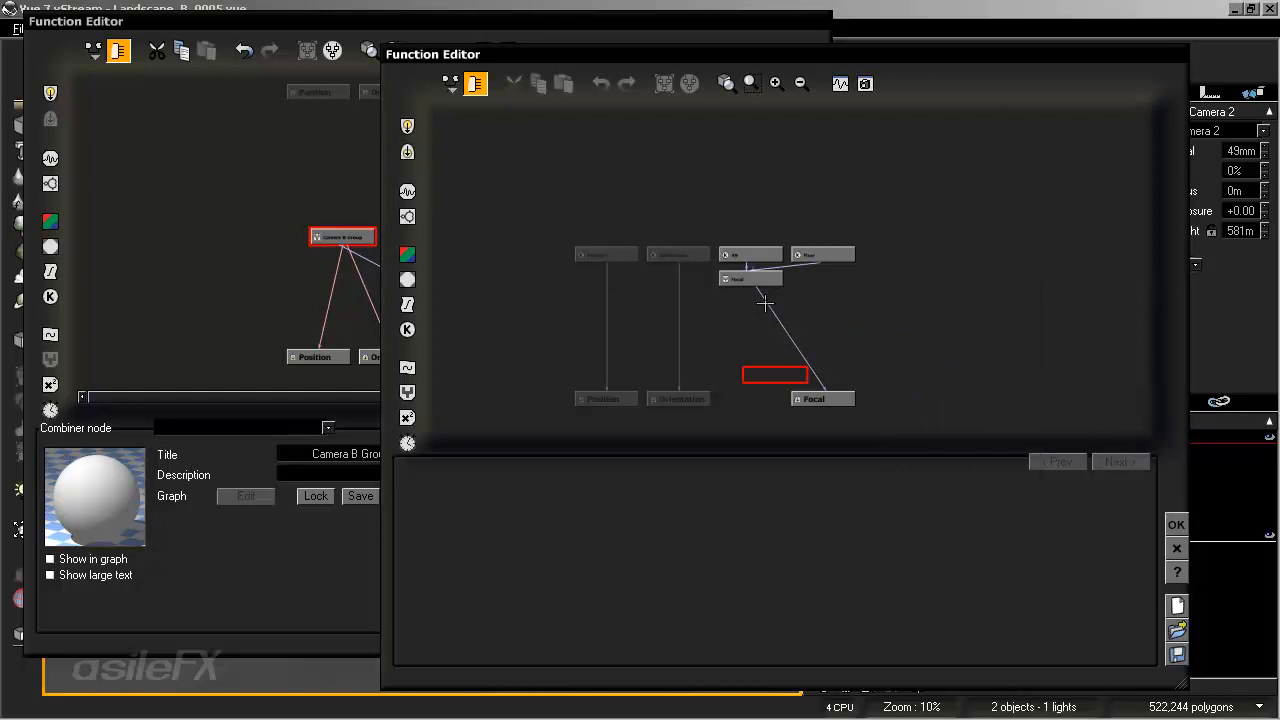
left_click_drag(823, 399, 751, 399)
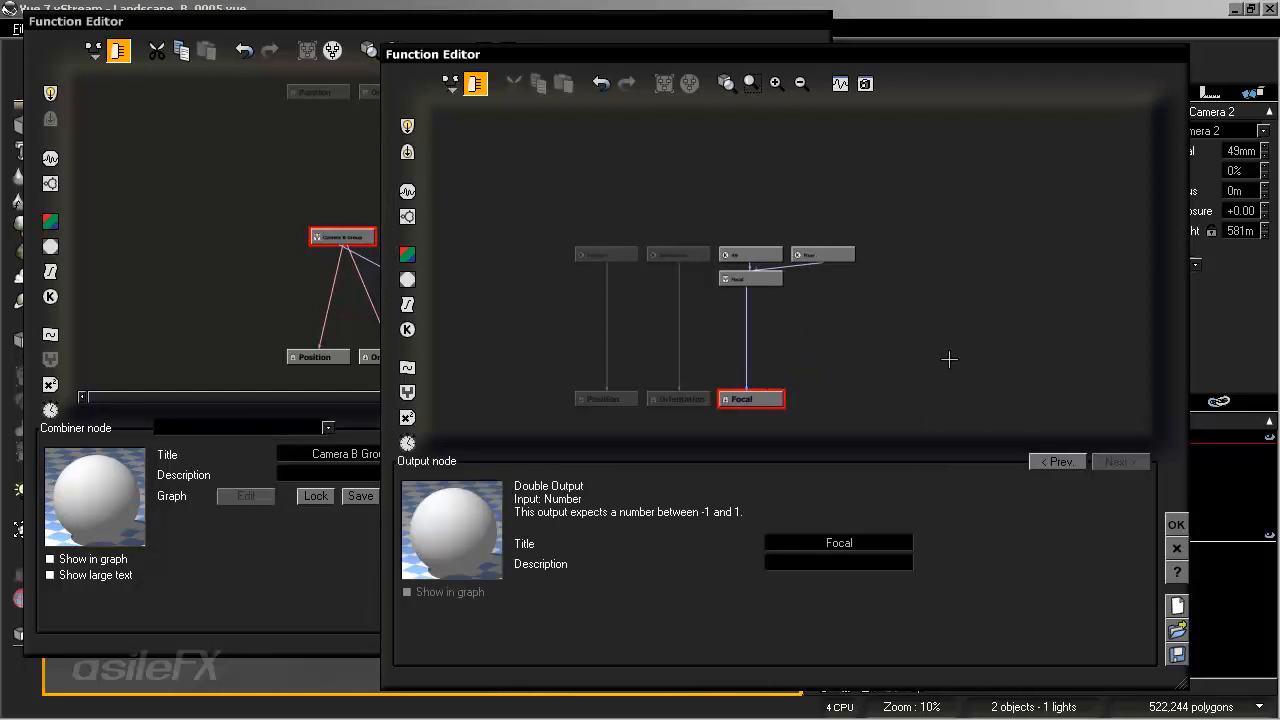
right_click(869, 334)
mouse_move(968, 361)
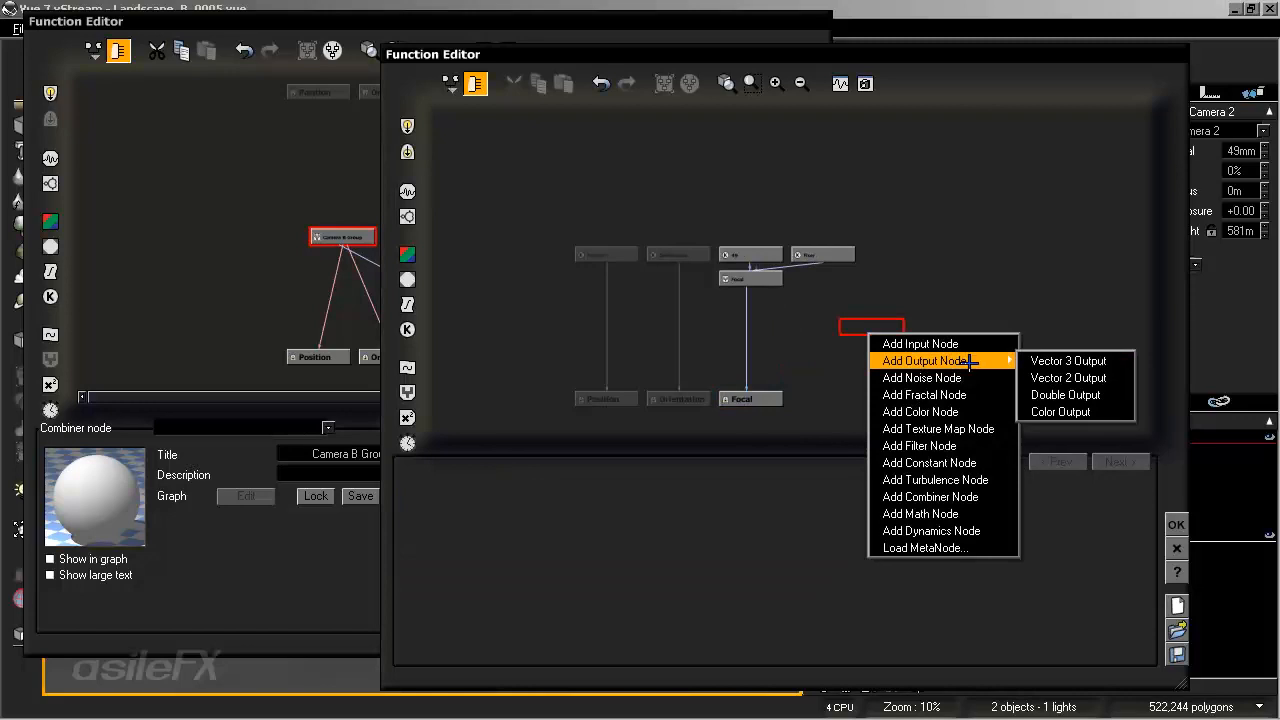
left_click(1068, 361)
left_click_drag(888, 400, 825, 399)
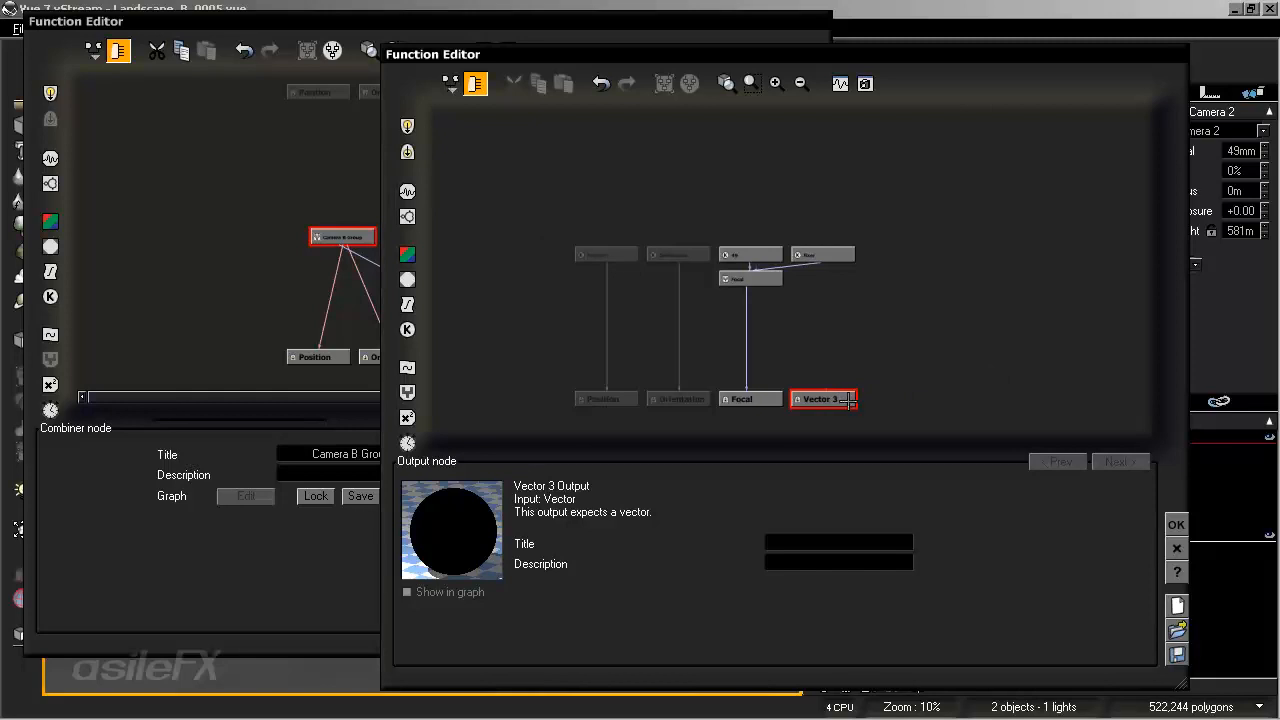
key("Delete")
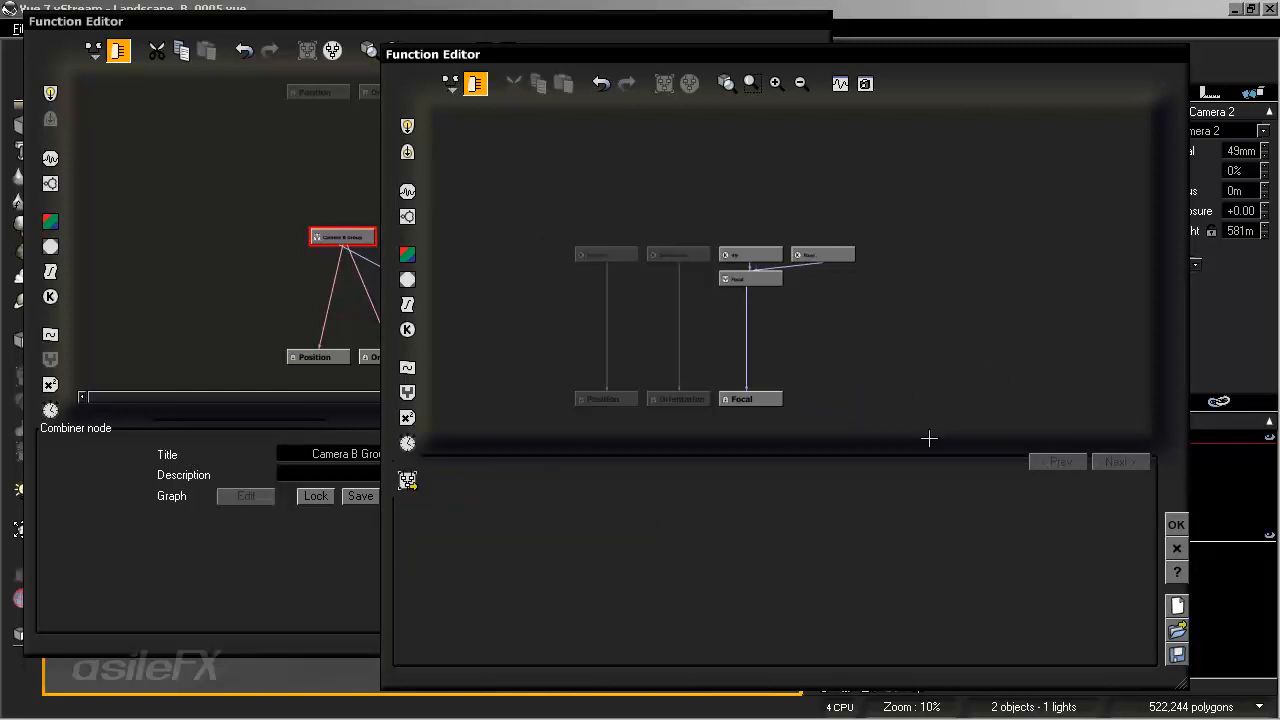
- Accept the MetaNode's graph, place Camera B Group directly above the Position output, and delete its Position, Orientation and Focal connections
left_click(1176, 524)
left_click_drag(345, 246, 320, 246)
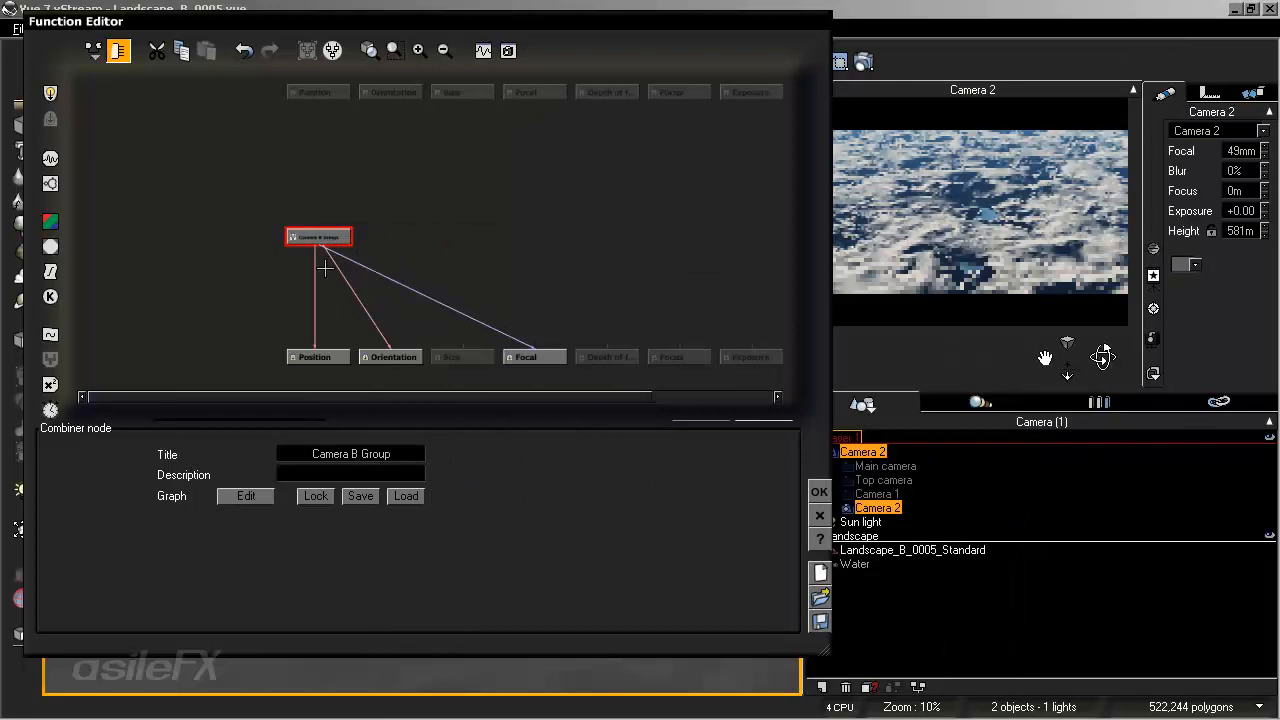
left_click(316, 261)
key("Delete")
left_click(343, 284)
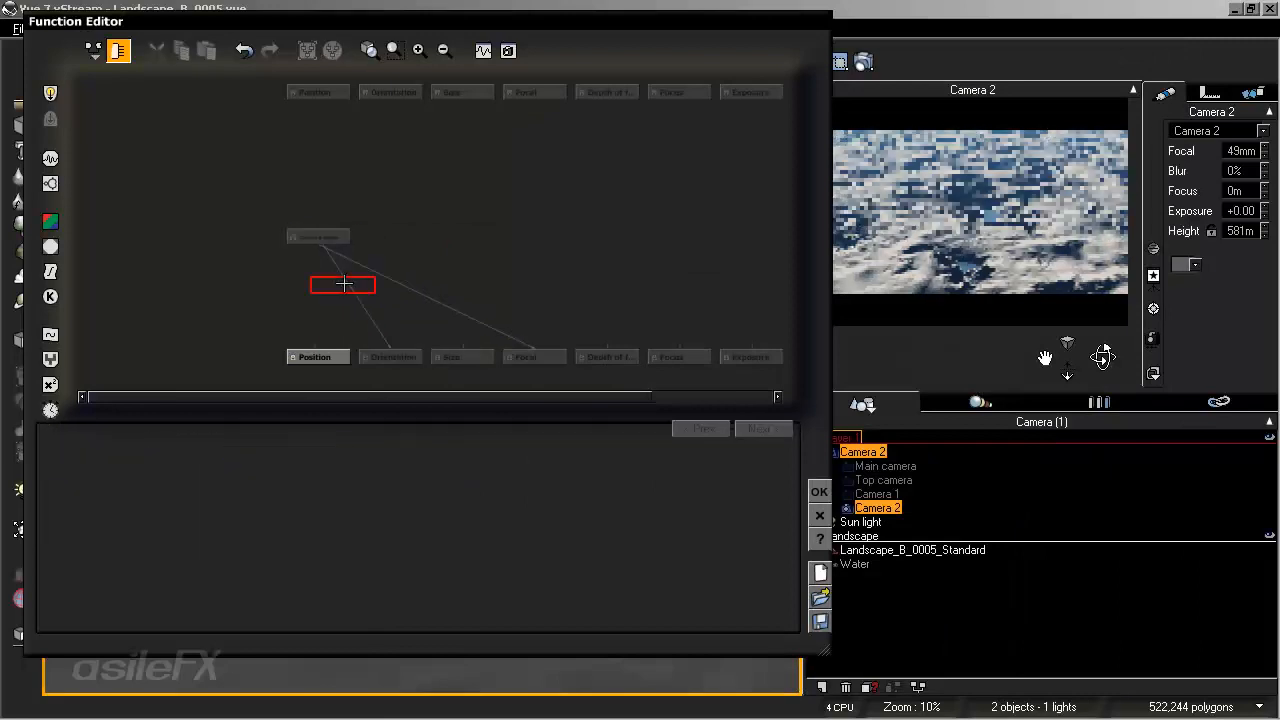
key("Delete")
left_click(365, 266)
key("Delete")
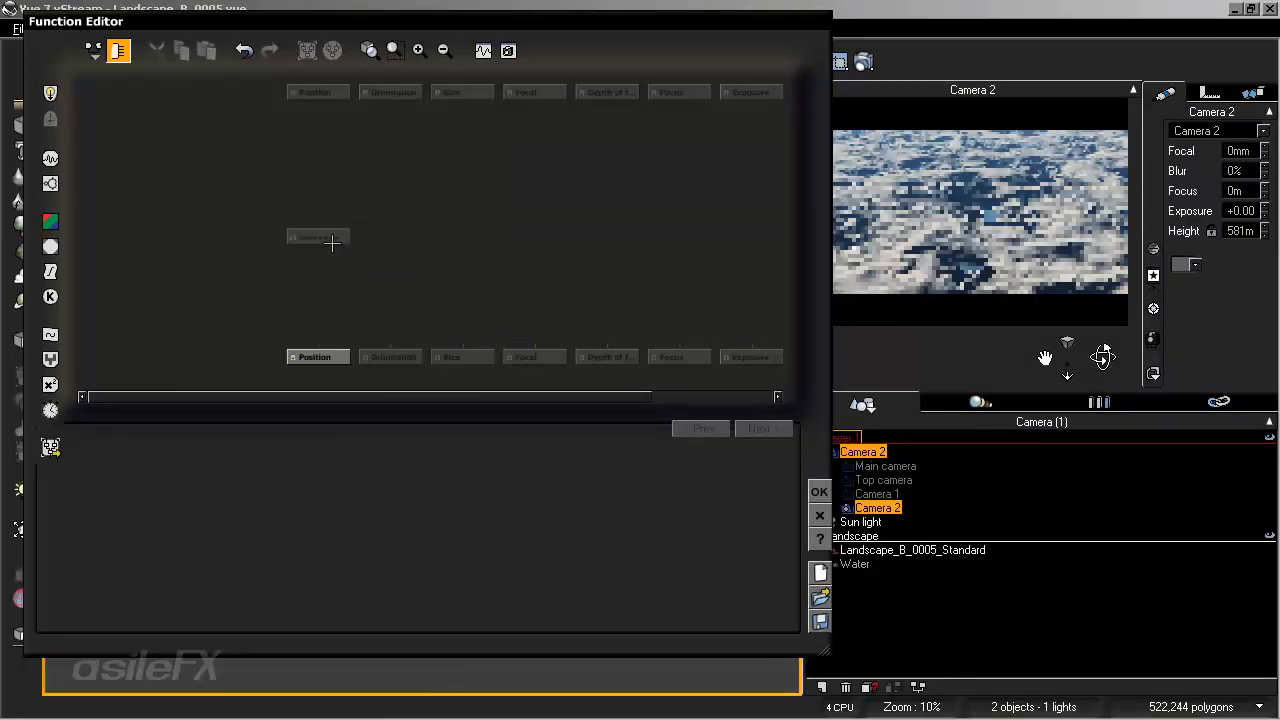
- Review the graph inside Camera B Group and check which of its outputs can be linked to the camera's Position output
left_click(334, 240)
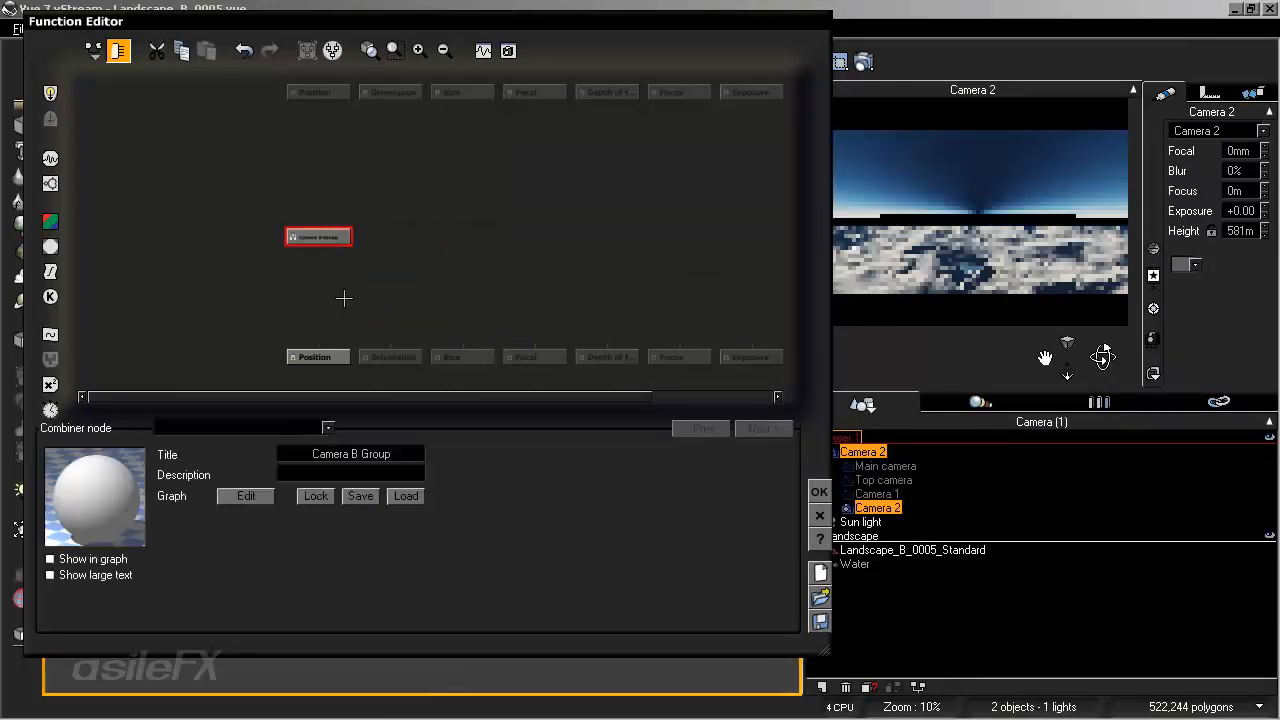
left_click(246, 496)
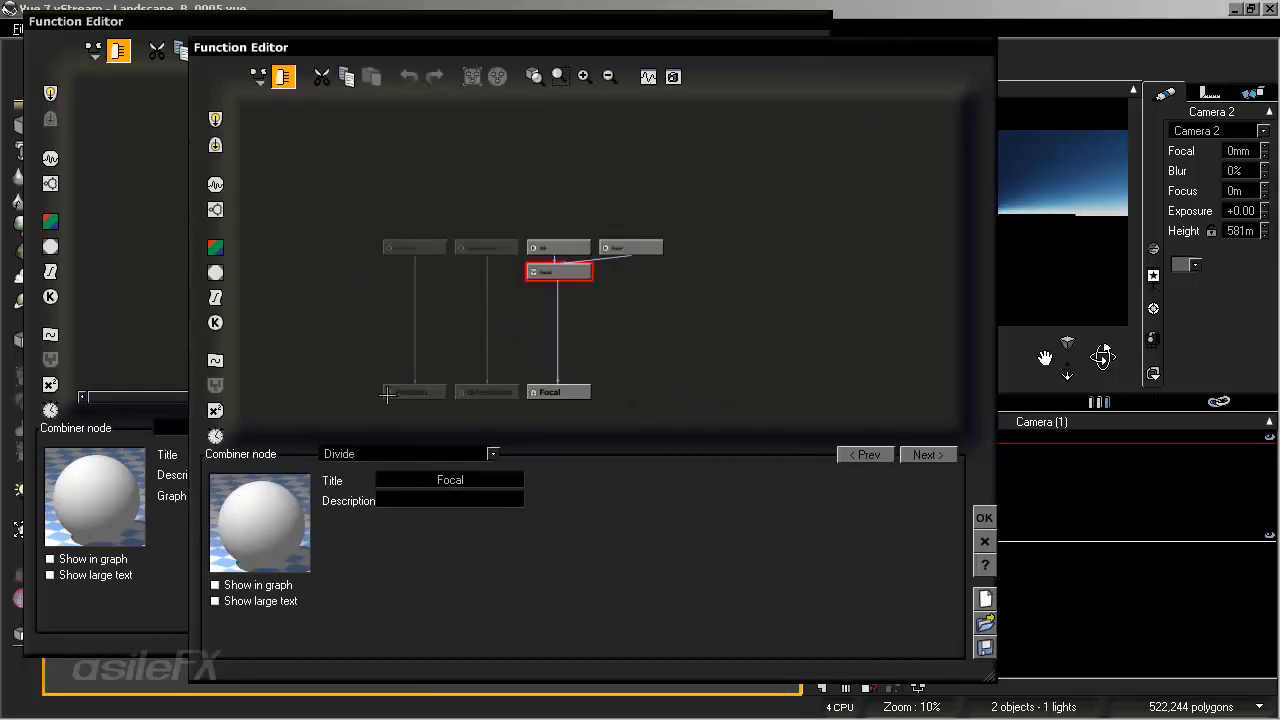
left_click(984, 517)
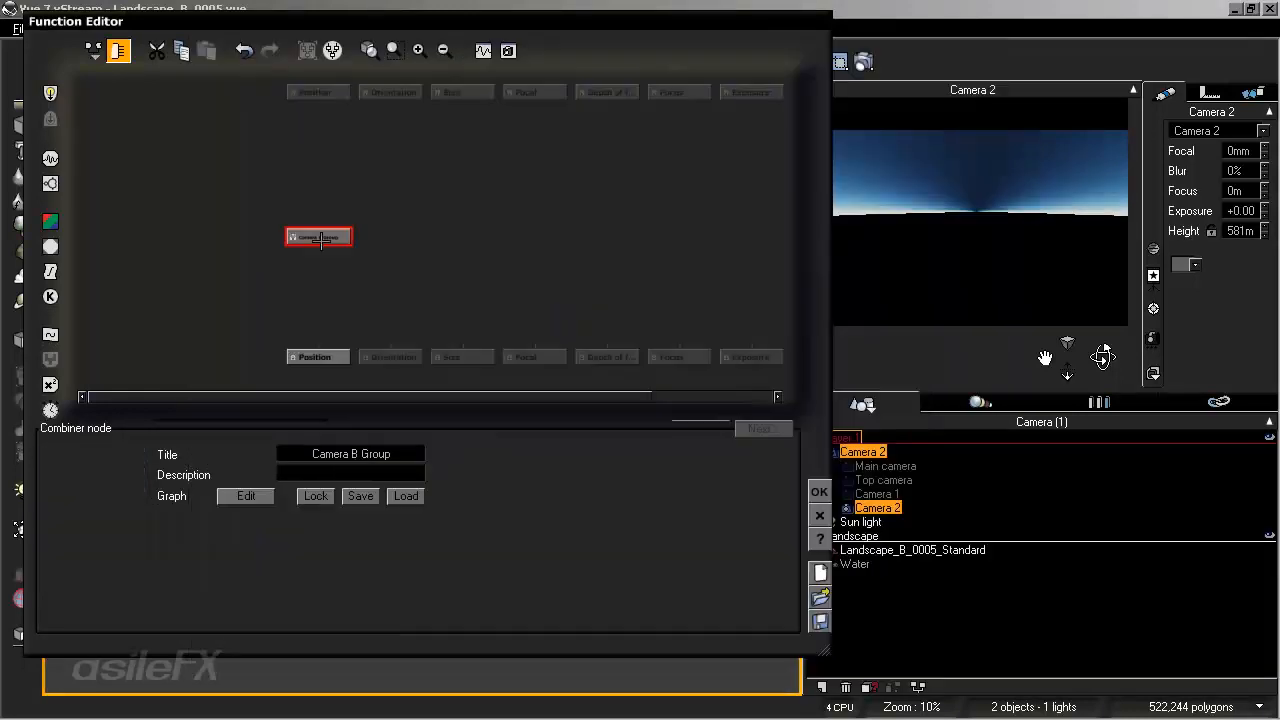
left_click_drag(318, 352, 318, 240)
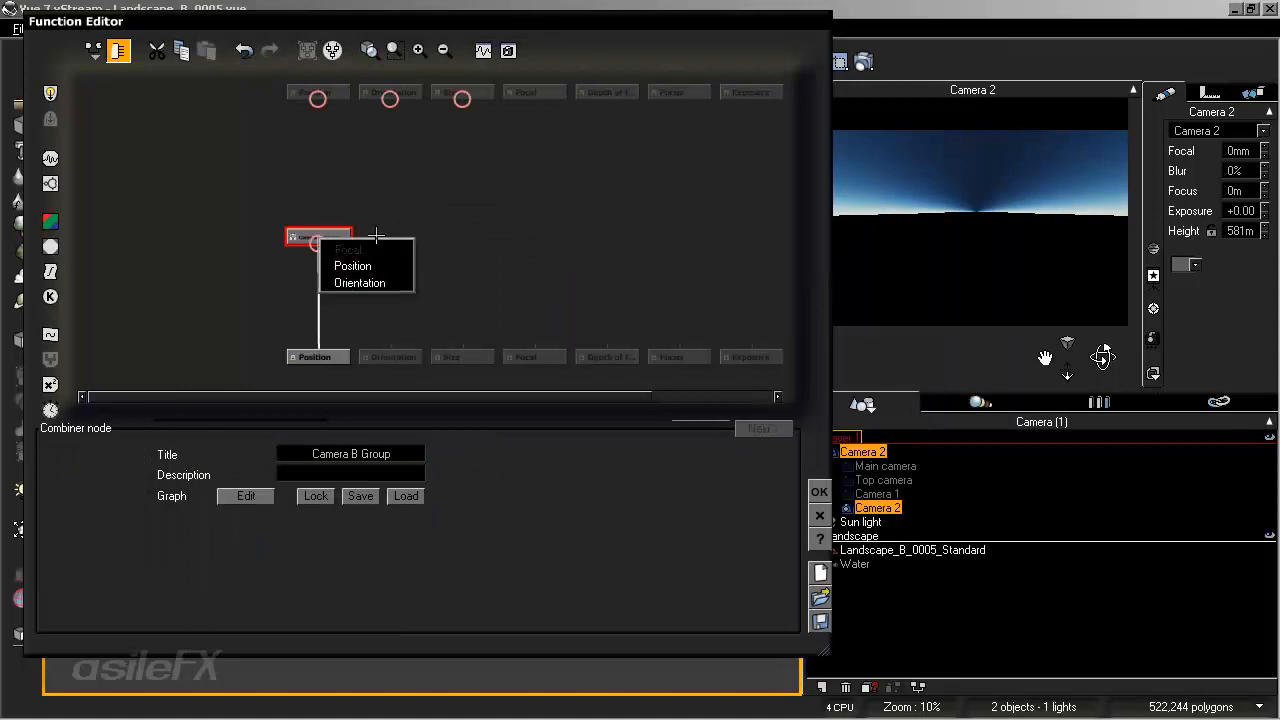
left_click(427, 202)
- Start saving the Camera B Group MetaNode to a file and open the MetaNodes folder as its destination
left_click(321, 243)
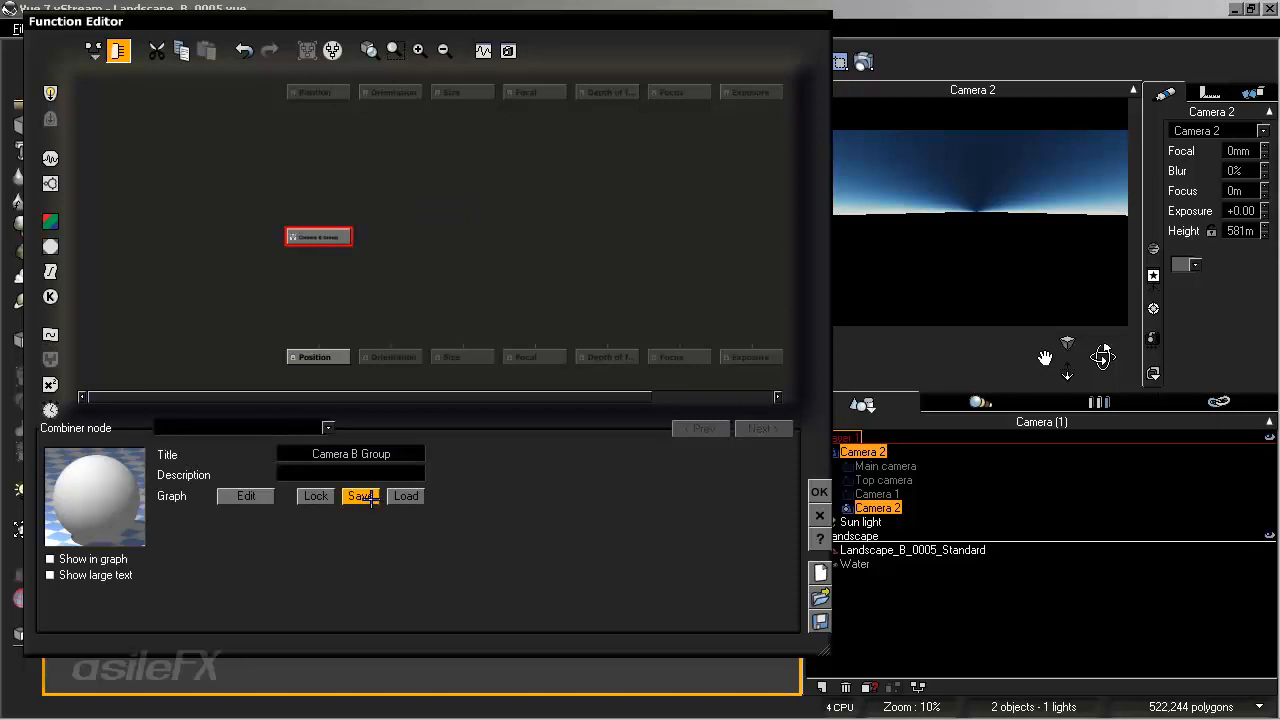
left_click(362, 497)
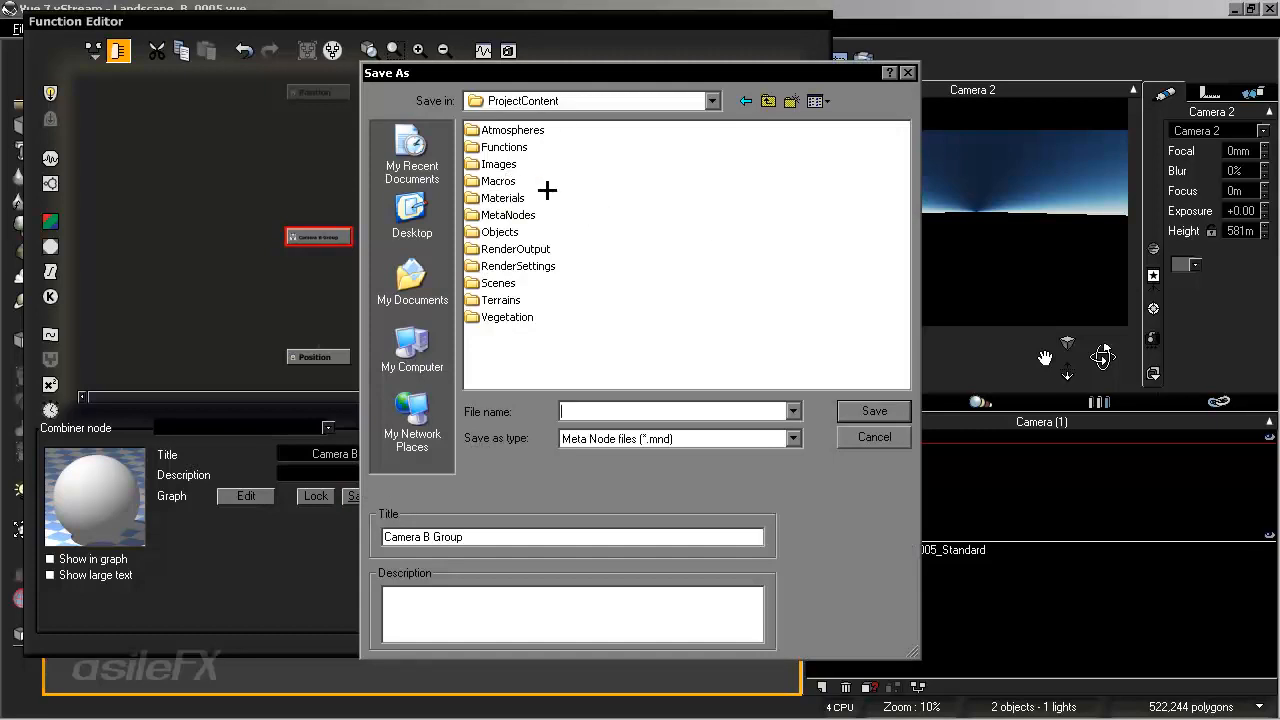
left_click_drag(550, 75, 737, 73)
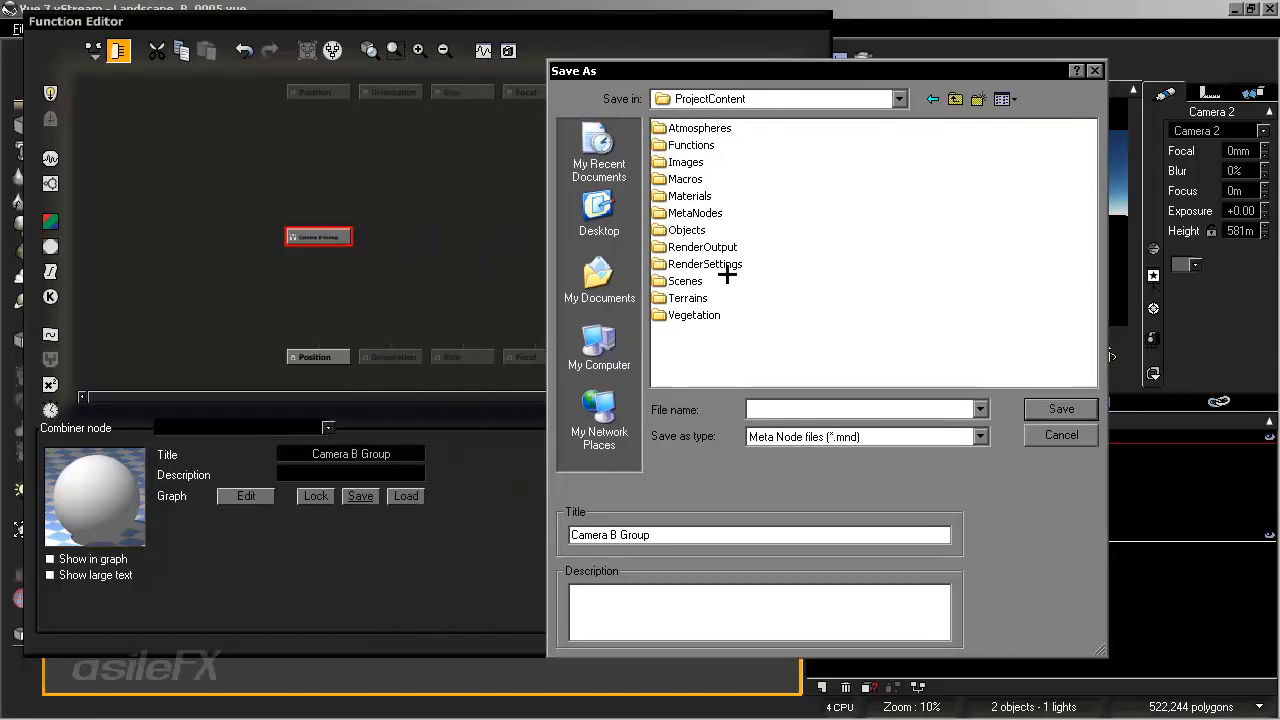
left_click(702, 215)
double_click(702, 216)
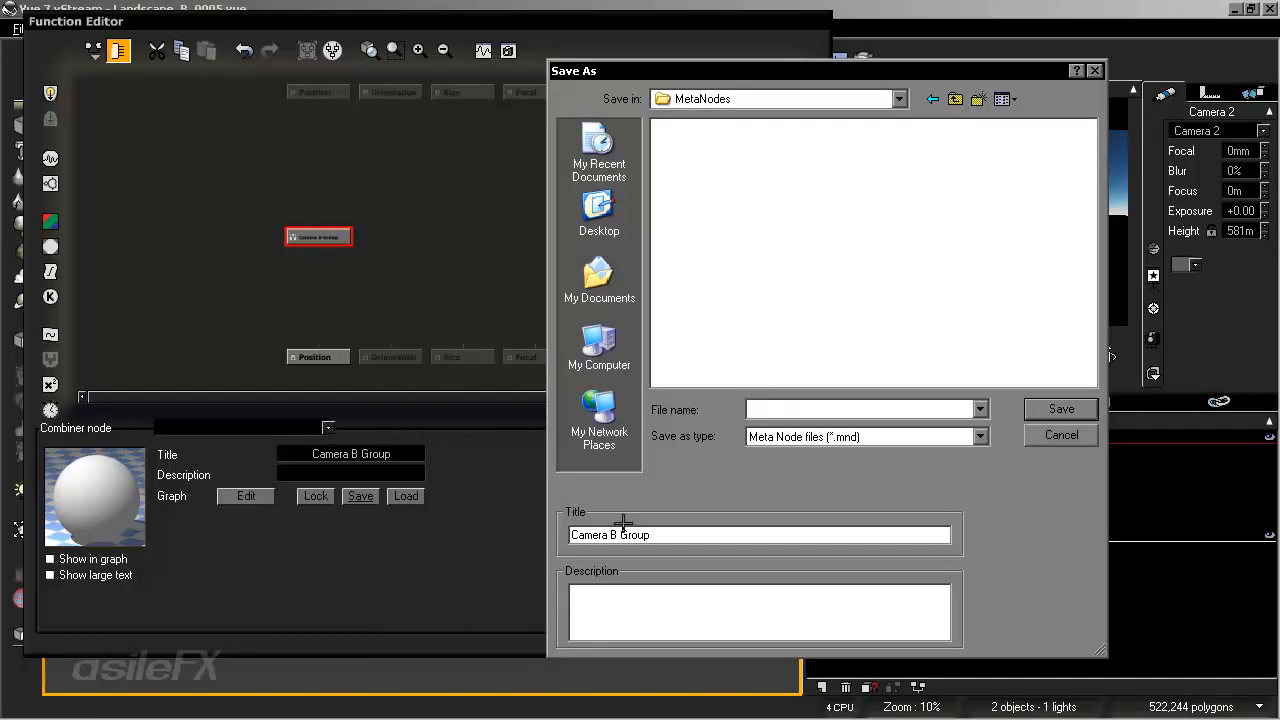
- Copy the MetaNode's title into the file name as Camera B Group and save the file
left_click_drag(660, 535, 574, 535)
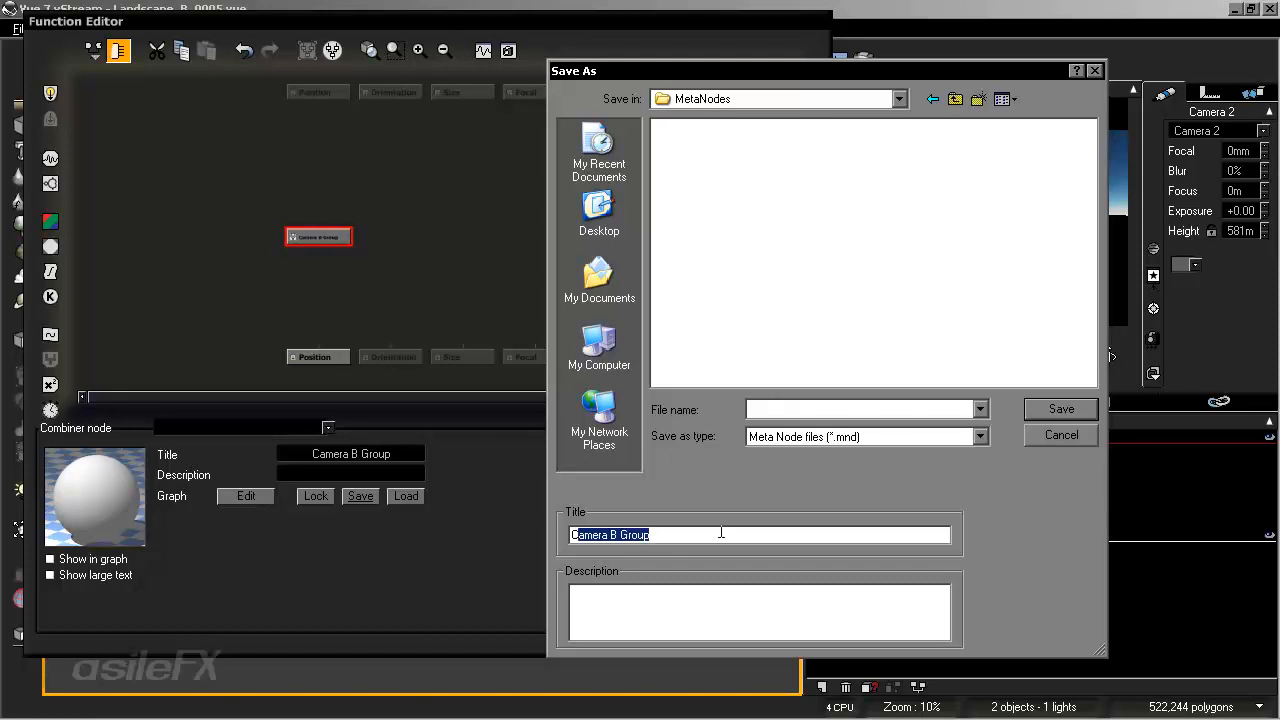
left_click(666, 535)
left_click_drag(666, 535, 580, 535)
key("ctrl+c")
left_click(772, 410)
key("ctrl+v")
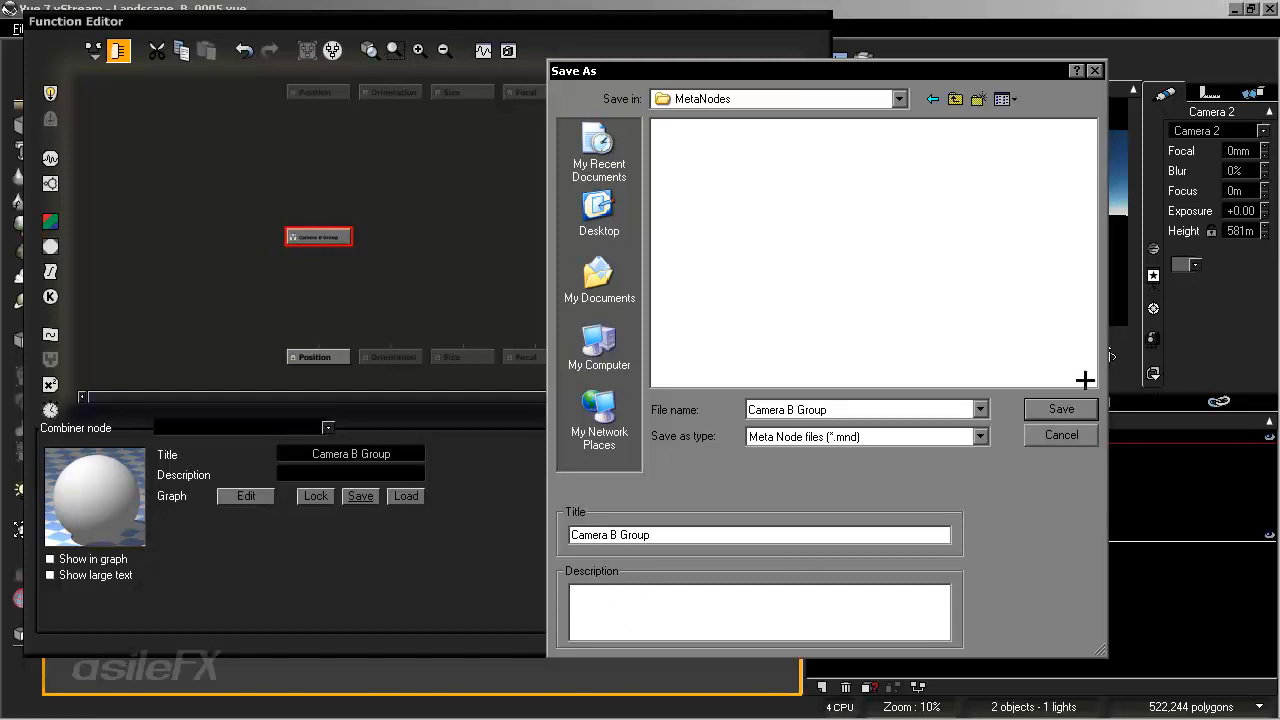
left_click(1062, 409)
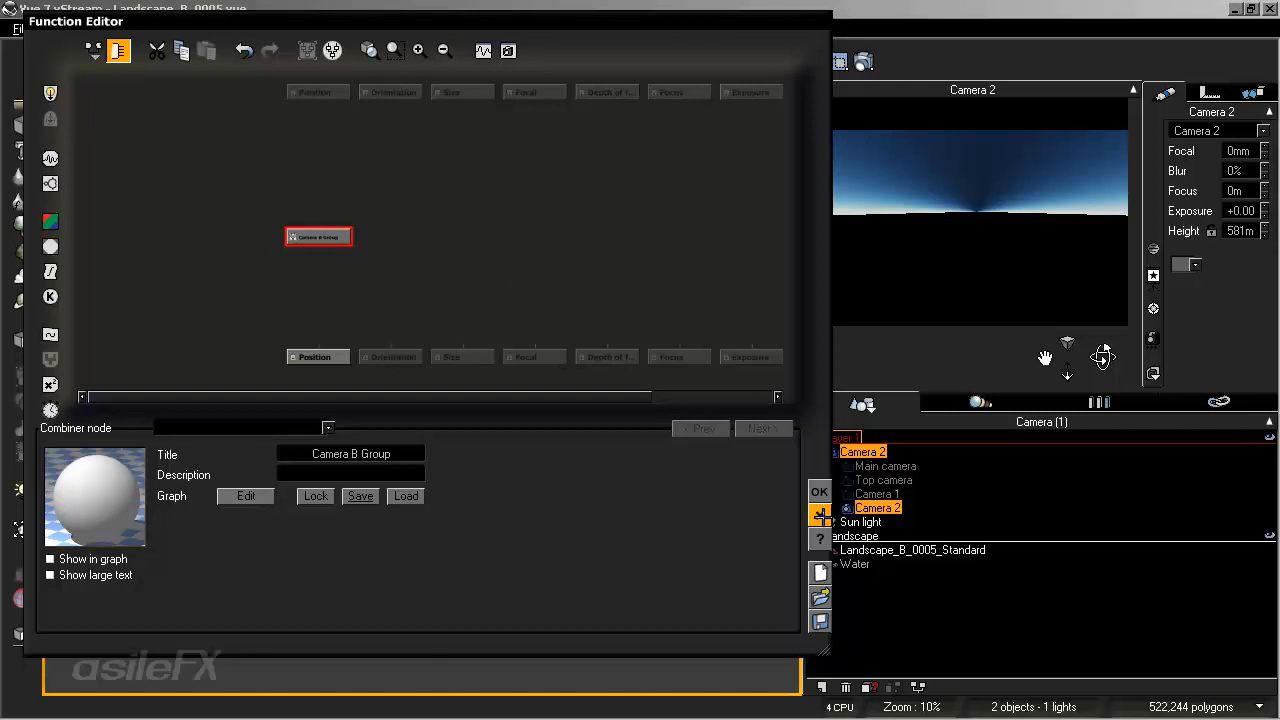
- Cancel the function graph and open the scene Landscape_A_0001 from Group_A_LandscapeOnly, discarding the current scene's changes
left_click(820, 515)
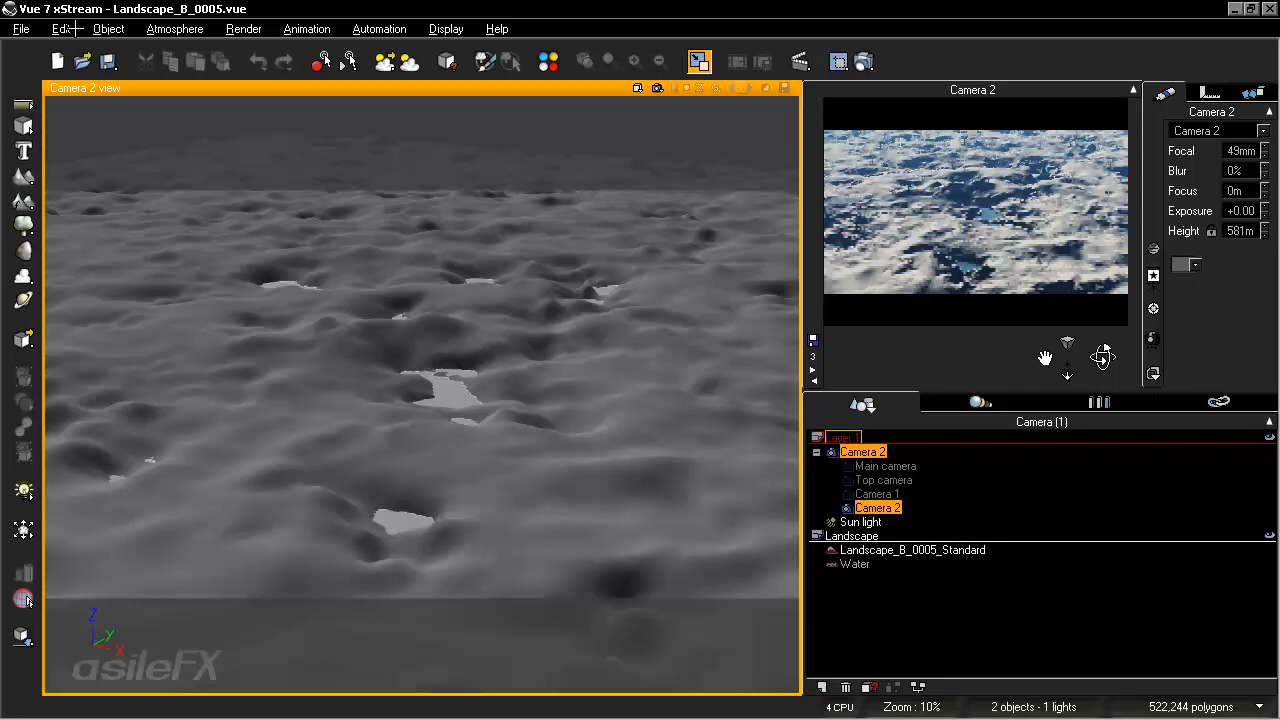
left_click(21, 28)
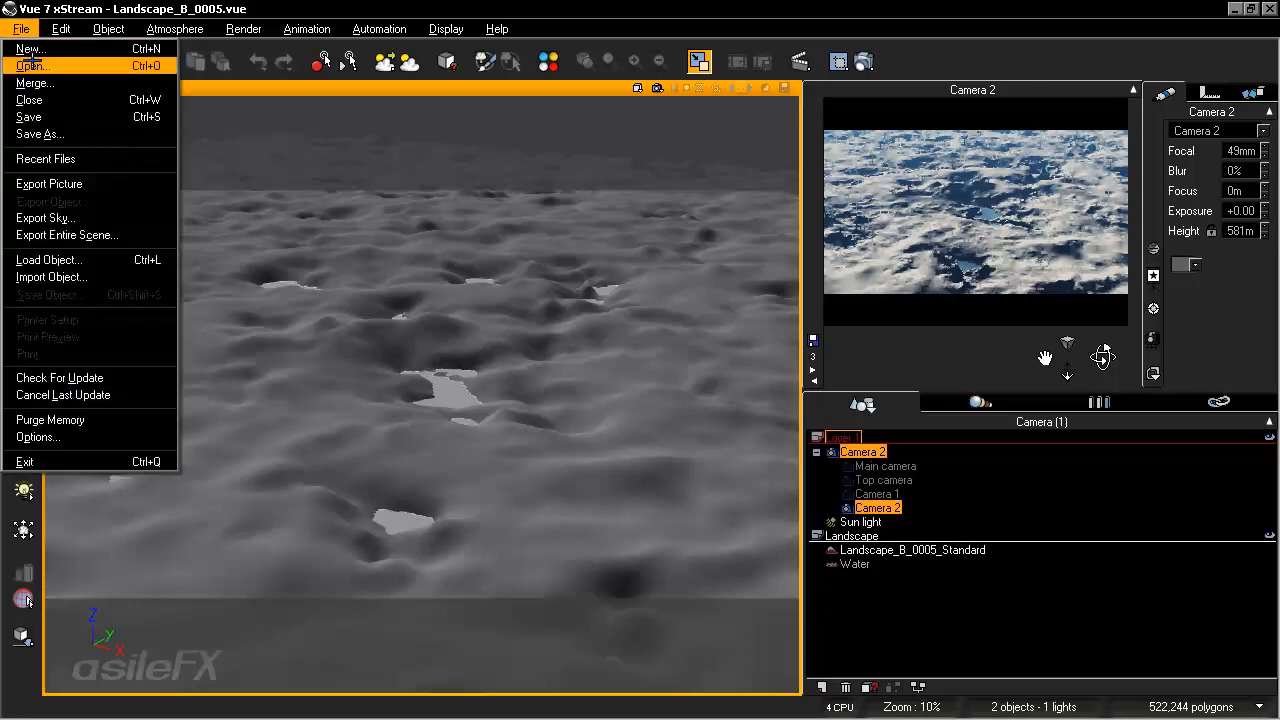
left_click(30, 57)
left_click(955, 99)
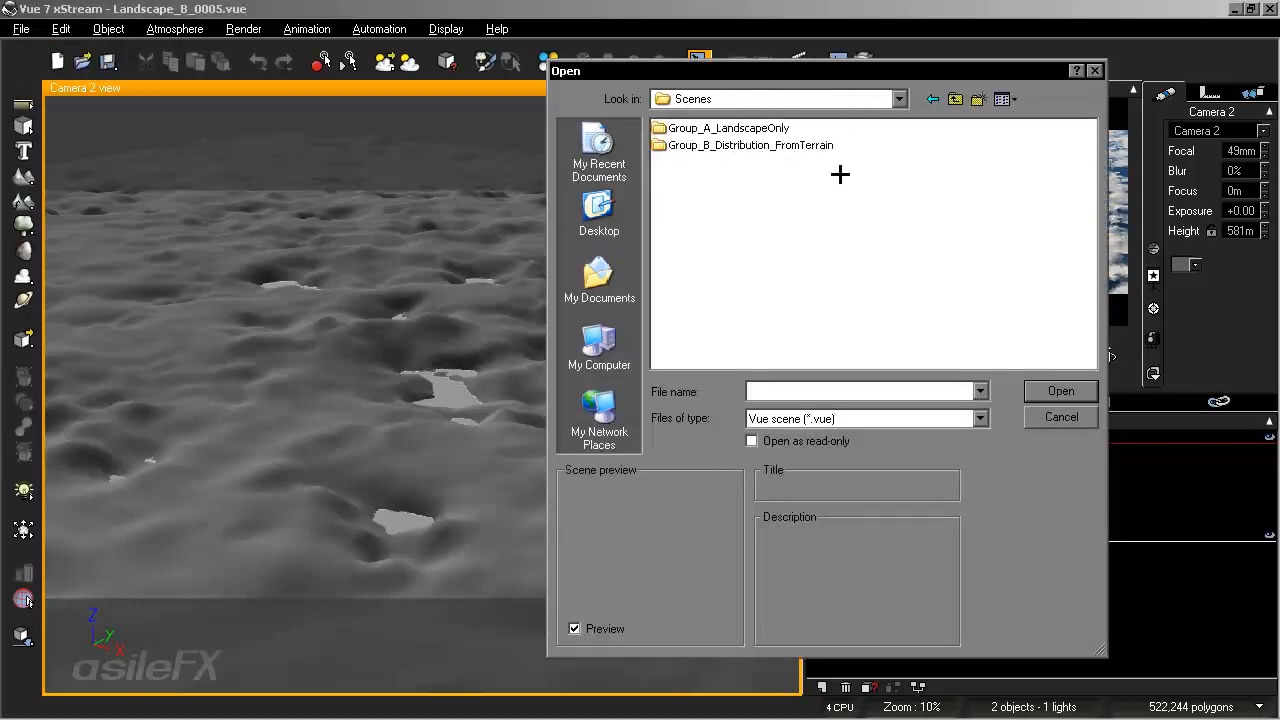
double_click(743, 137)
left_click(716, 130)
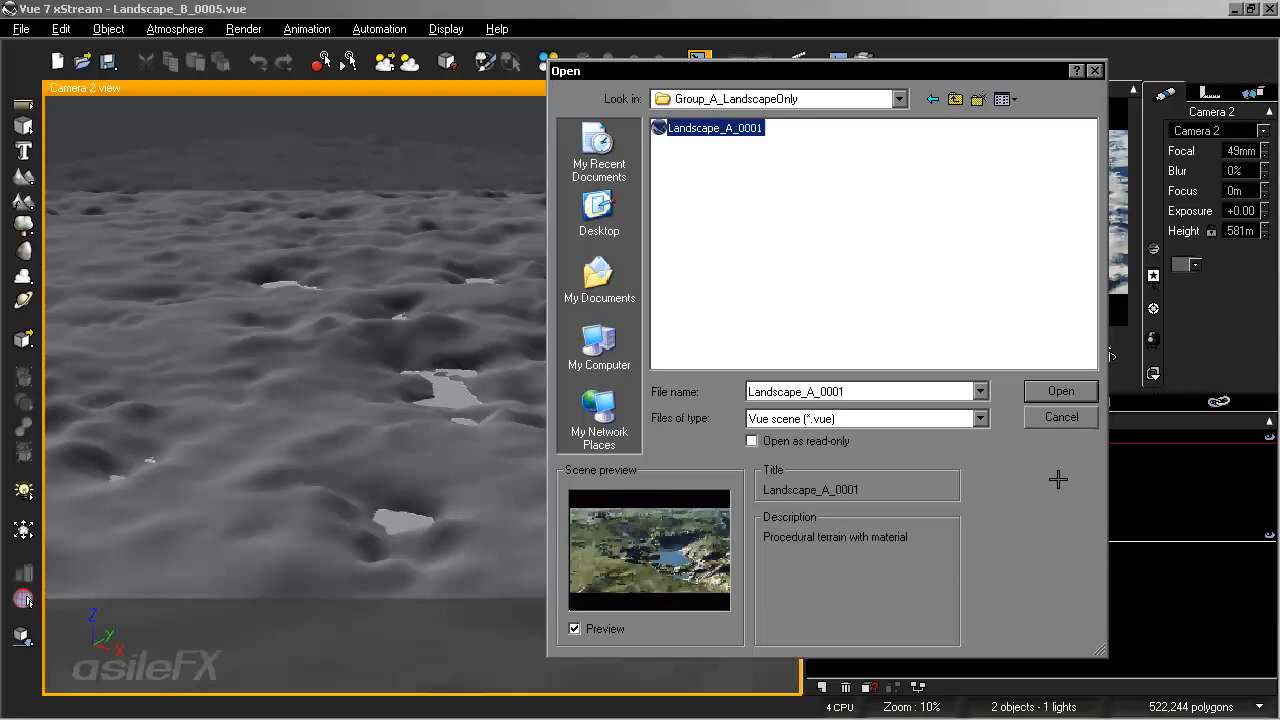
left_click(1062, 391)
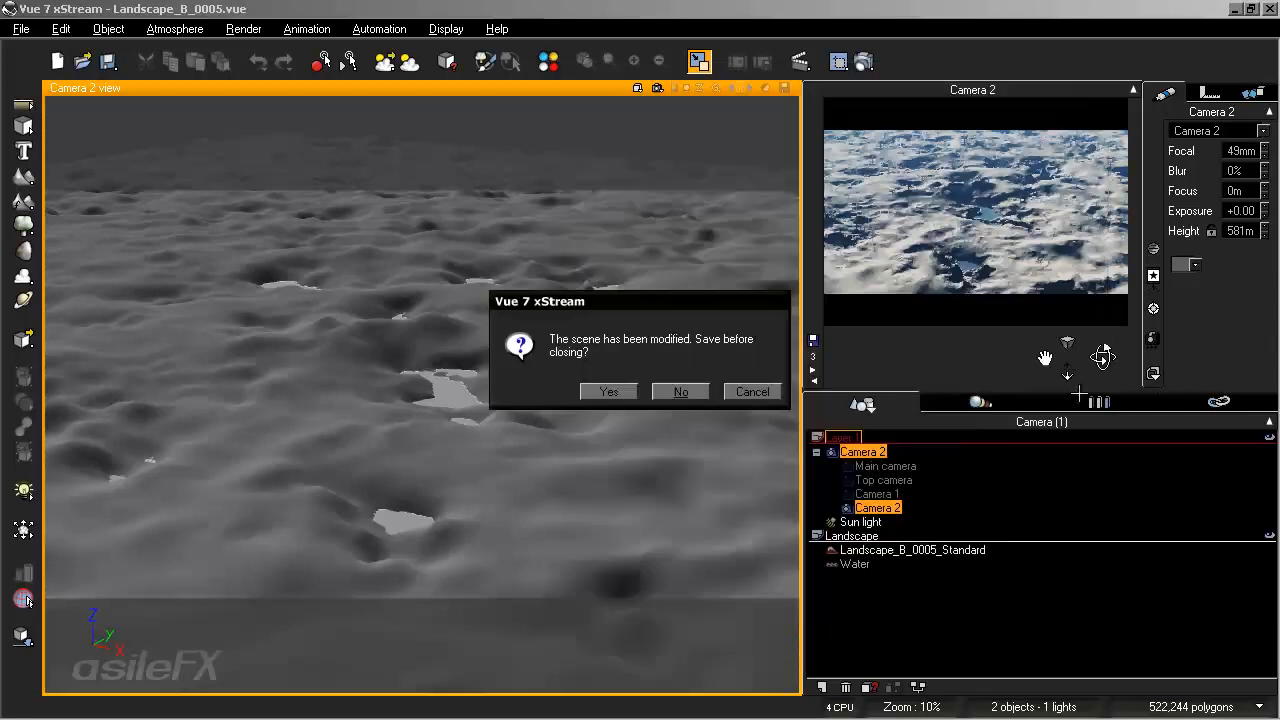
left_click(684, 392)
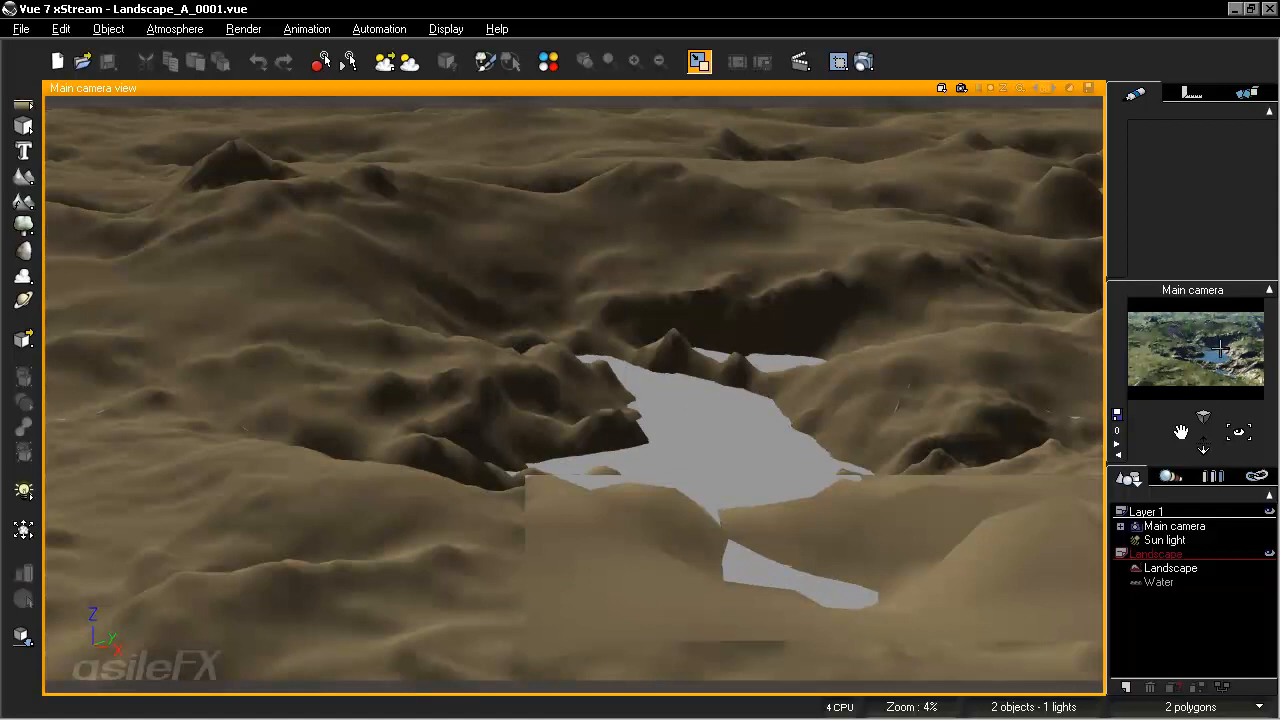
- Expand the Main camera's list, switch to Camera 1 and open its function graph
left_click(1121, 526)
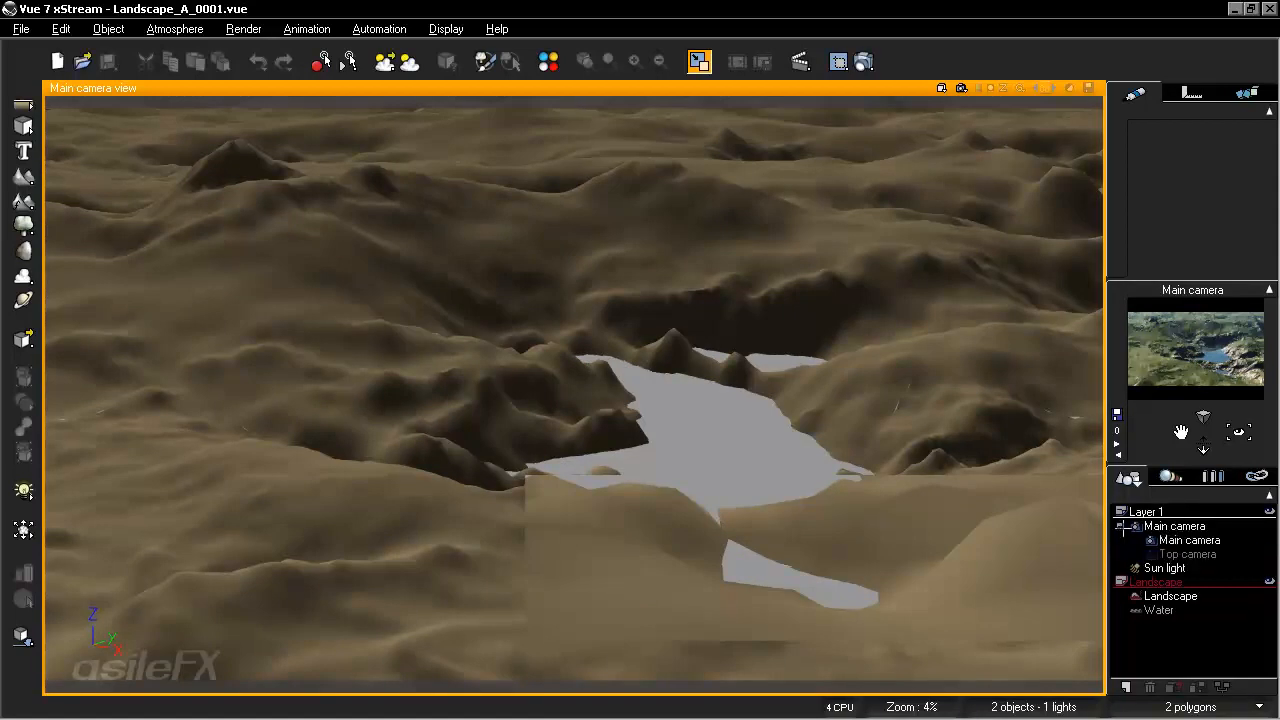
left_click(1195, 526)
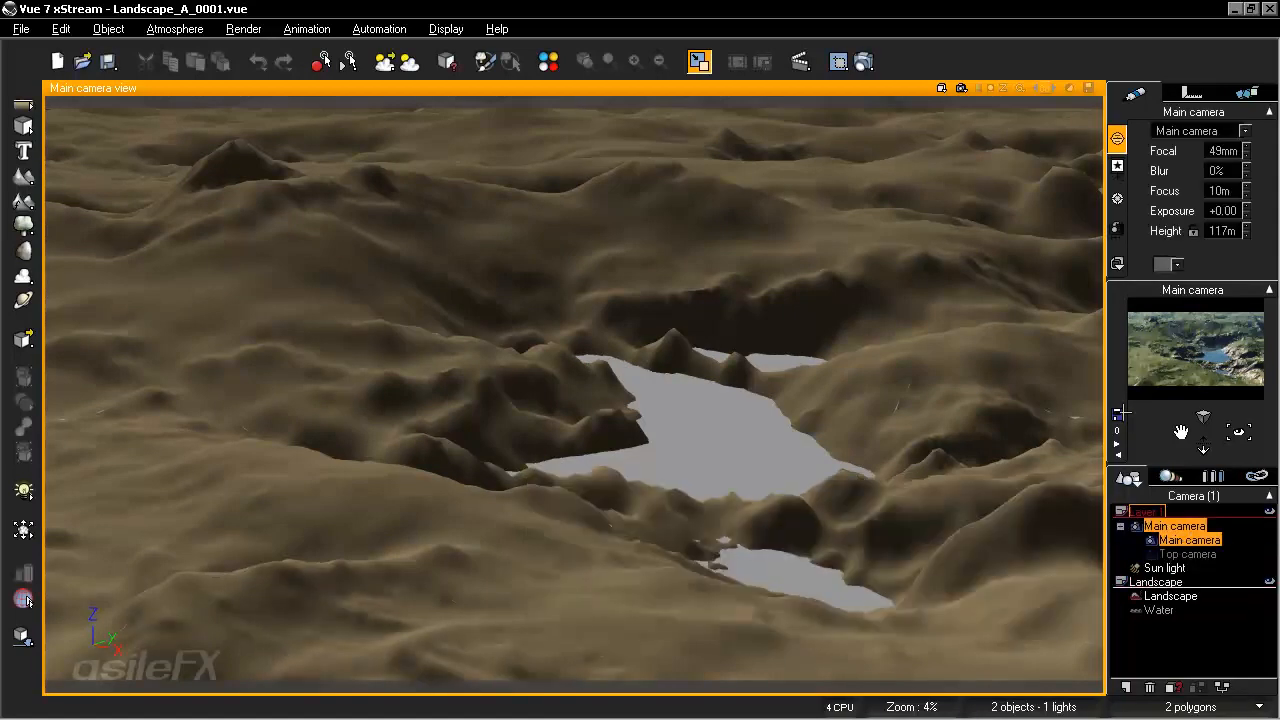
left_click(1188, 553)
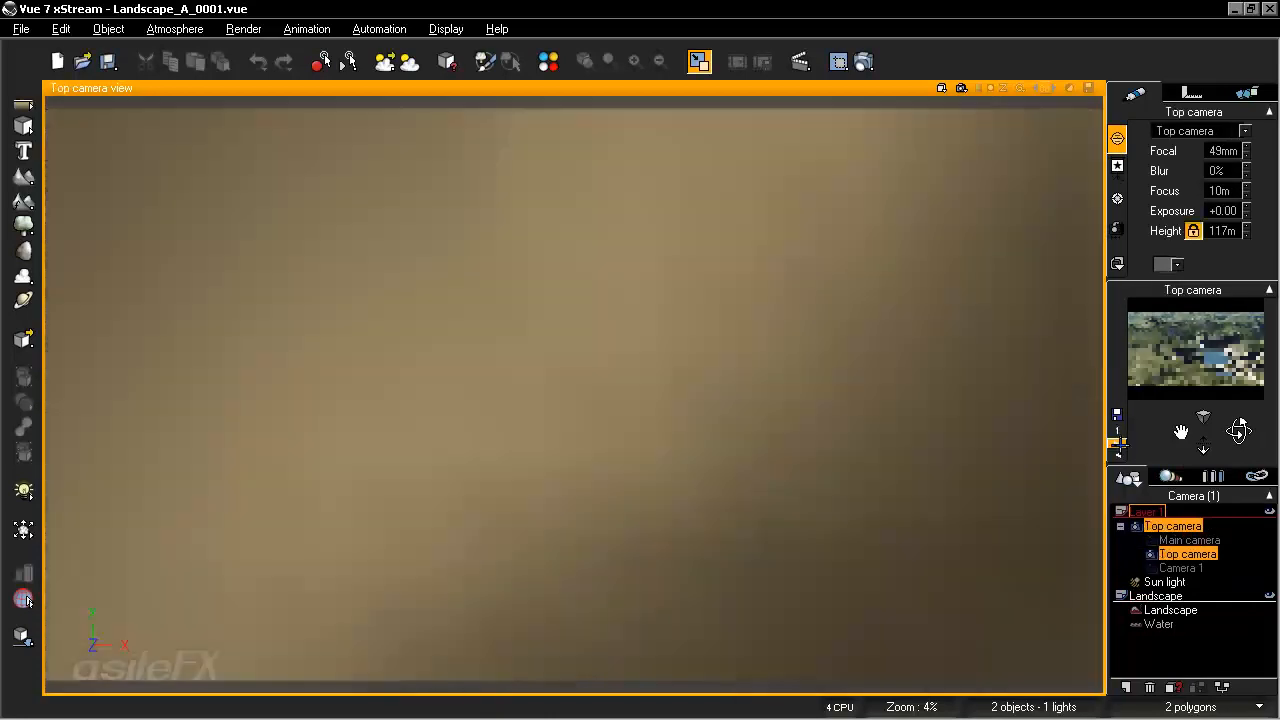
left_click(1118, 444)
left_click(1222, 686)
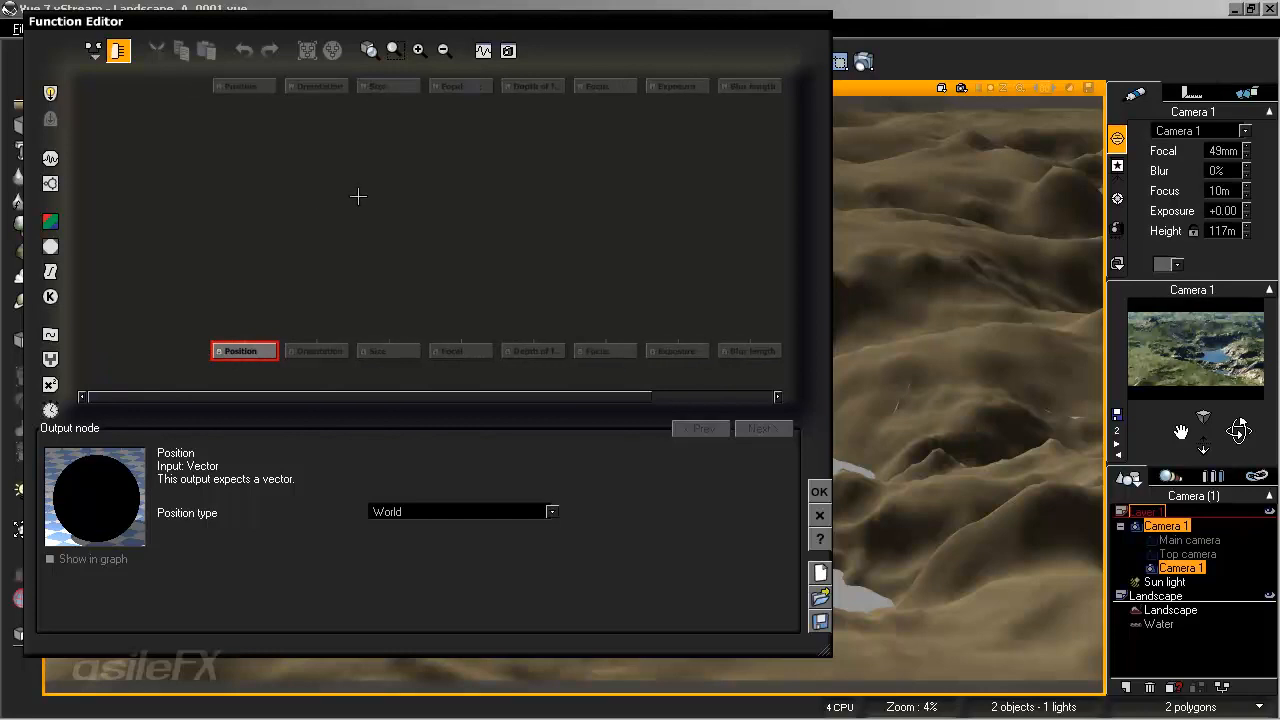
- Load the saved MetaNode file Camera B Group into Camera 1's function graph
left_click(502, 204)
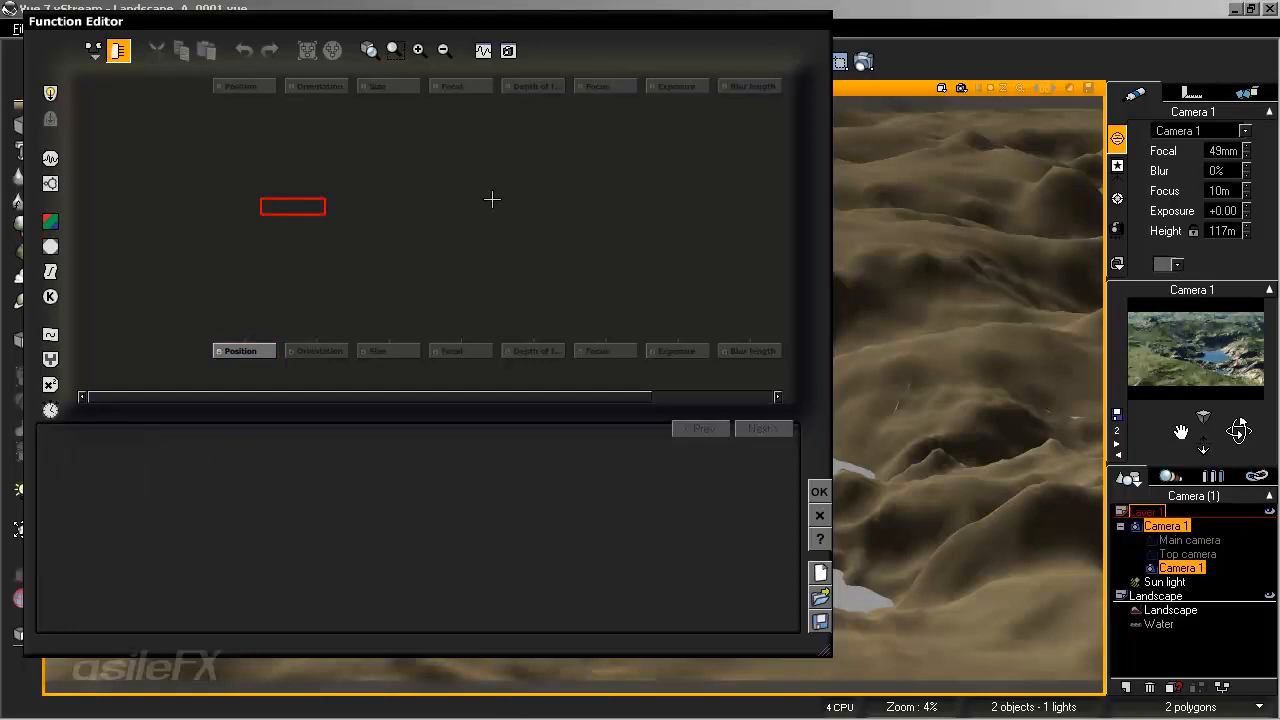
right_click(377, 186)
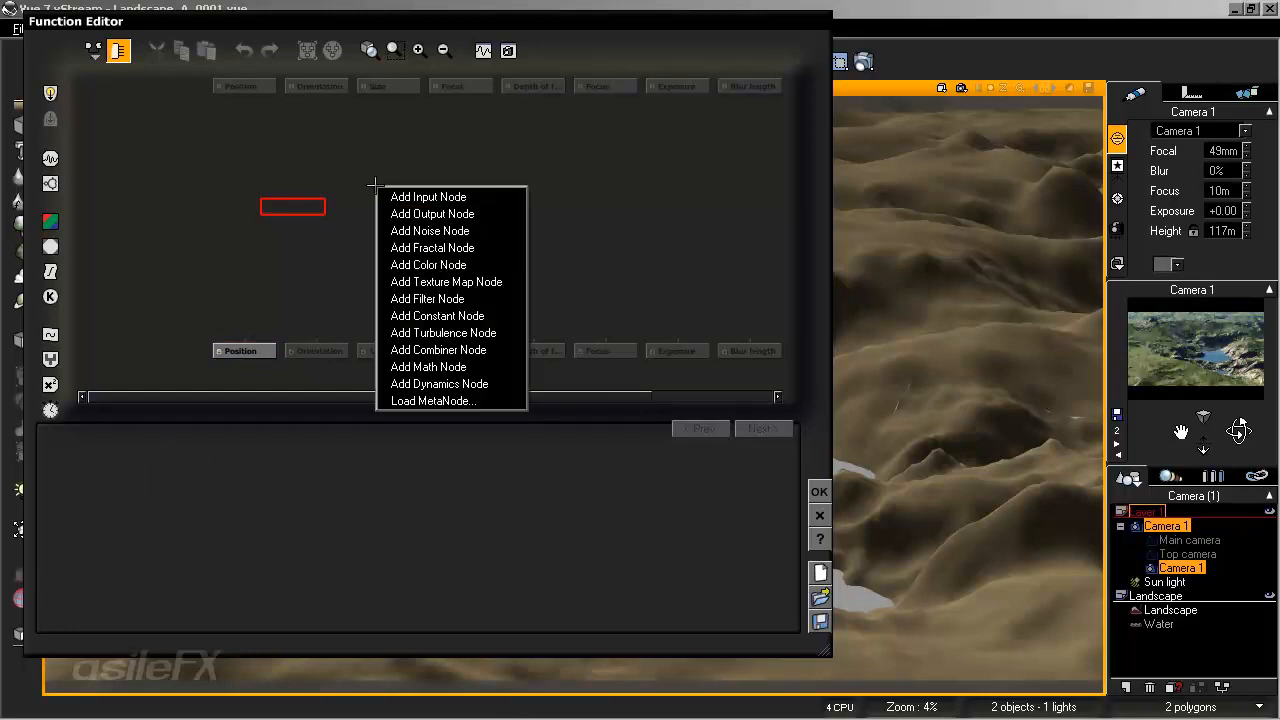
left_click(427, 401)
left_click(735, 128)
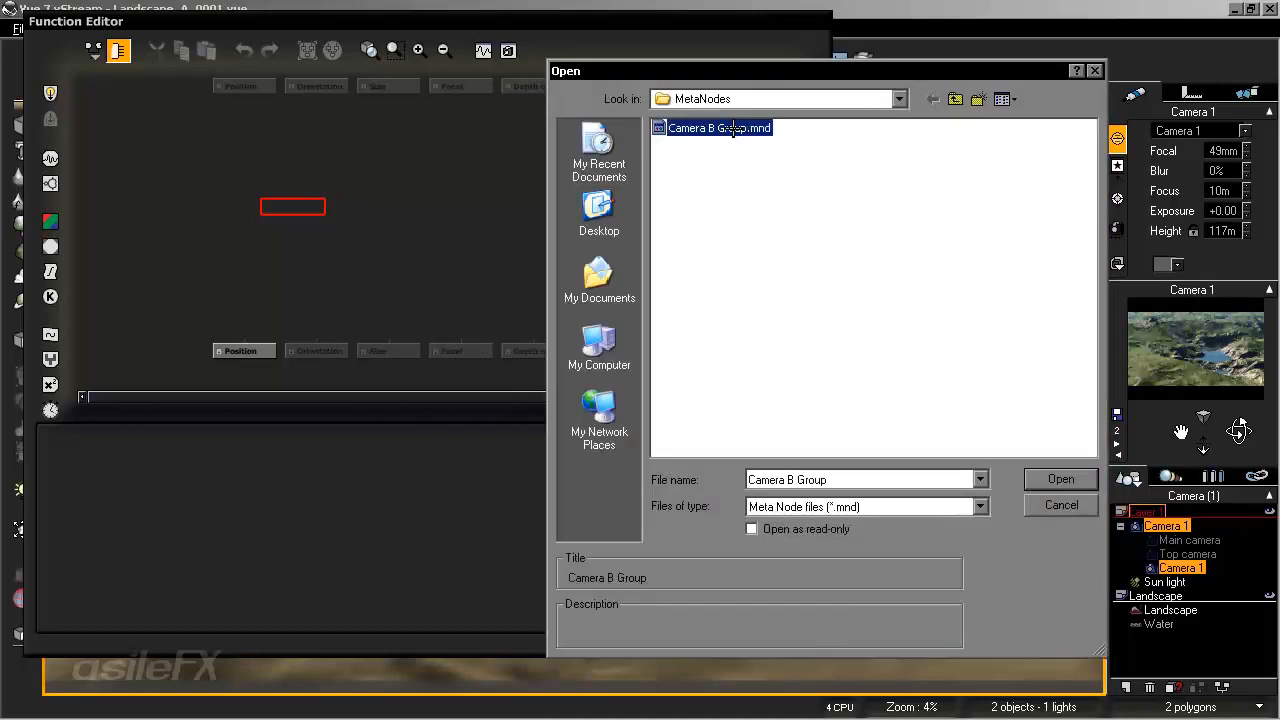
left_click(1052, 476)
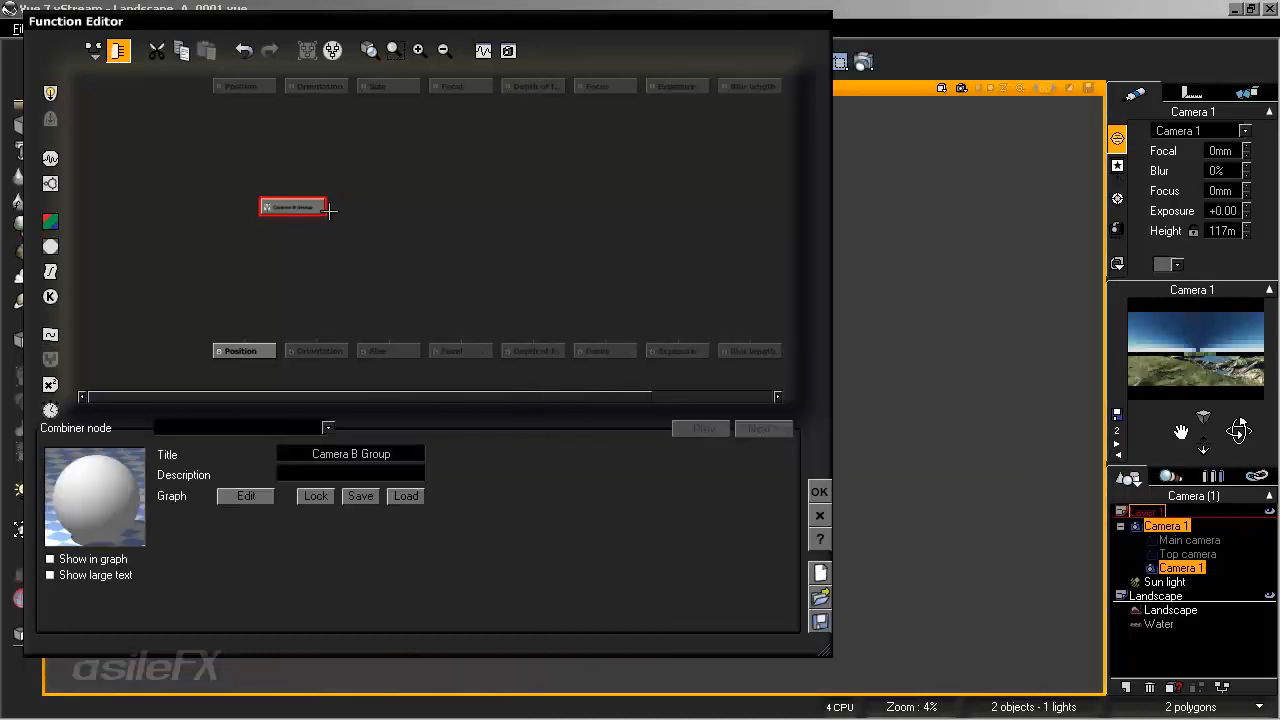
- Move the loaded Camera B Group node slightly down and to the right in Camera 1's graph
right_click(453, 210)
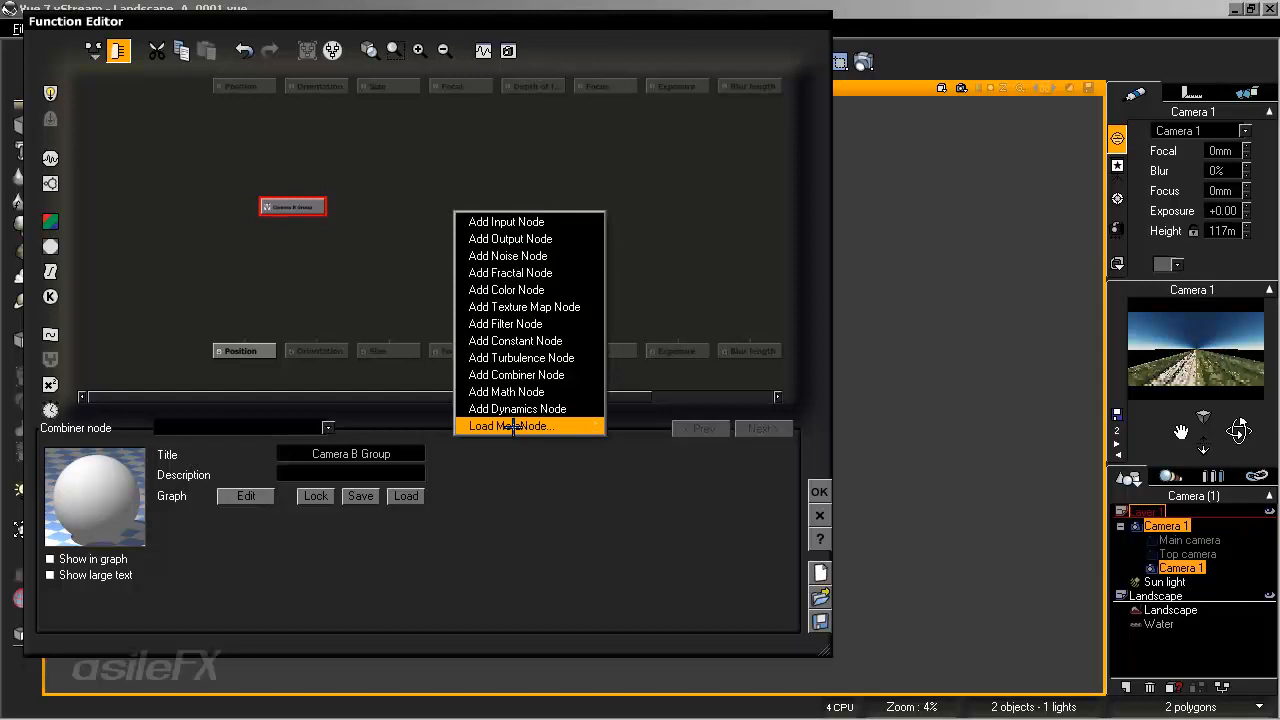
left_click(550, 80)
left_click_drag(289, 206, 349, 226)
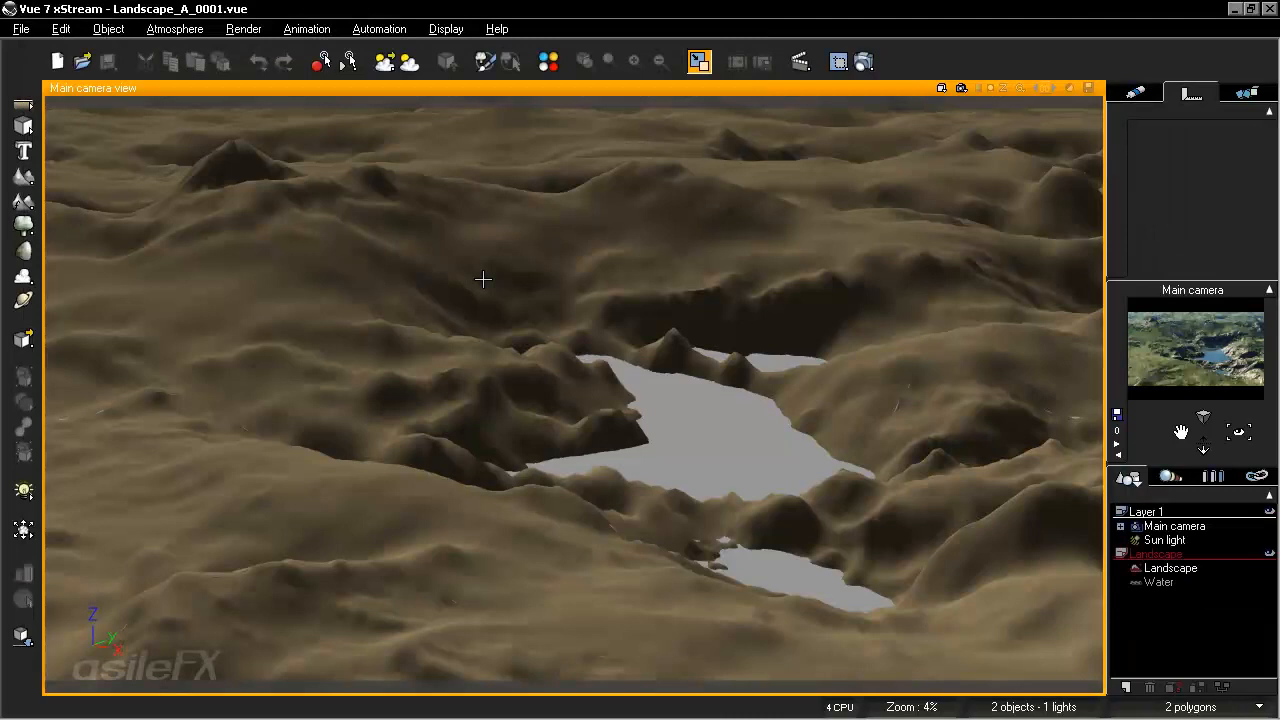
left_click(21, 29)
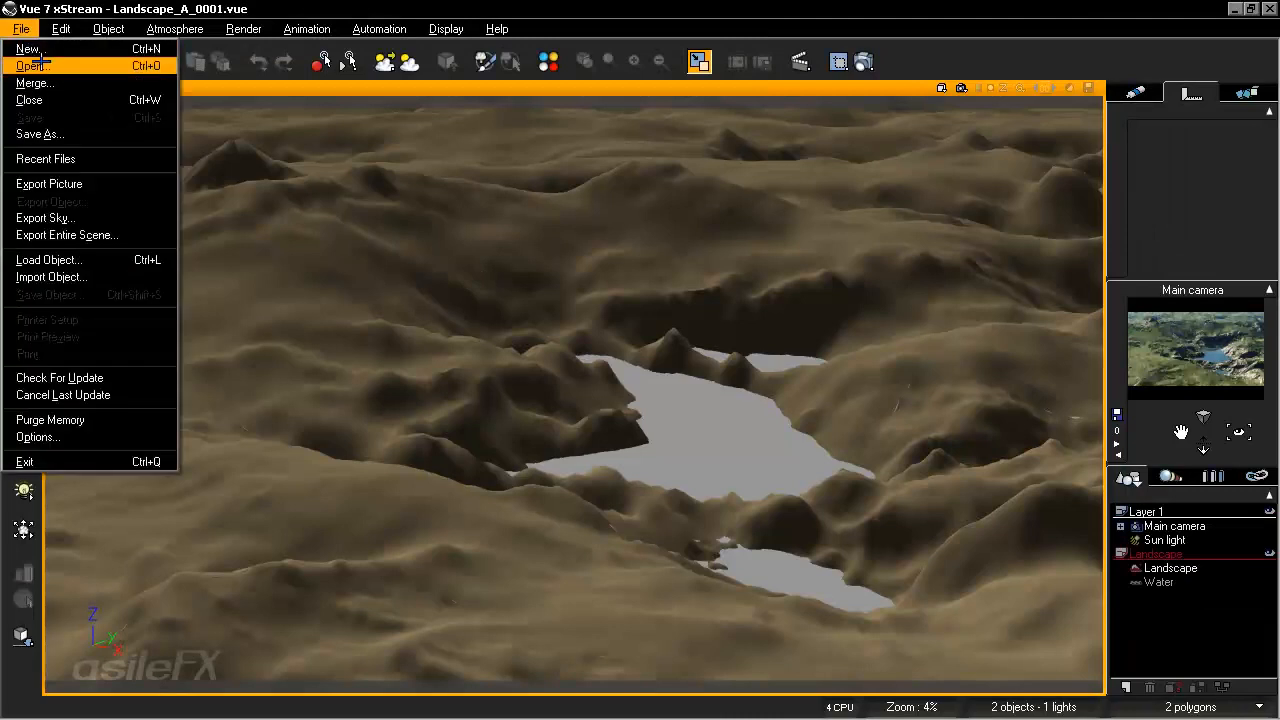
left_click(40, 61)
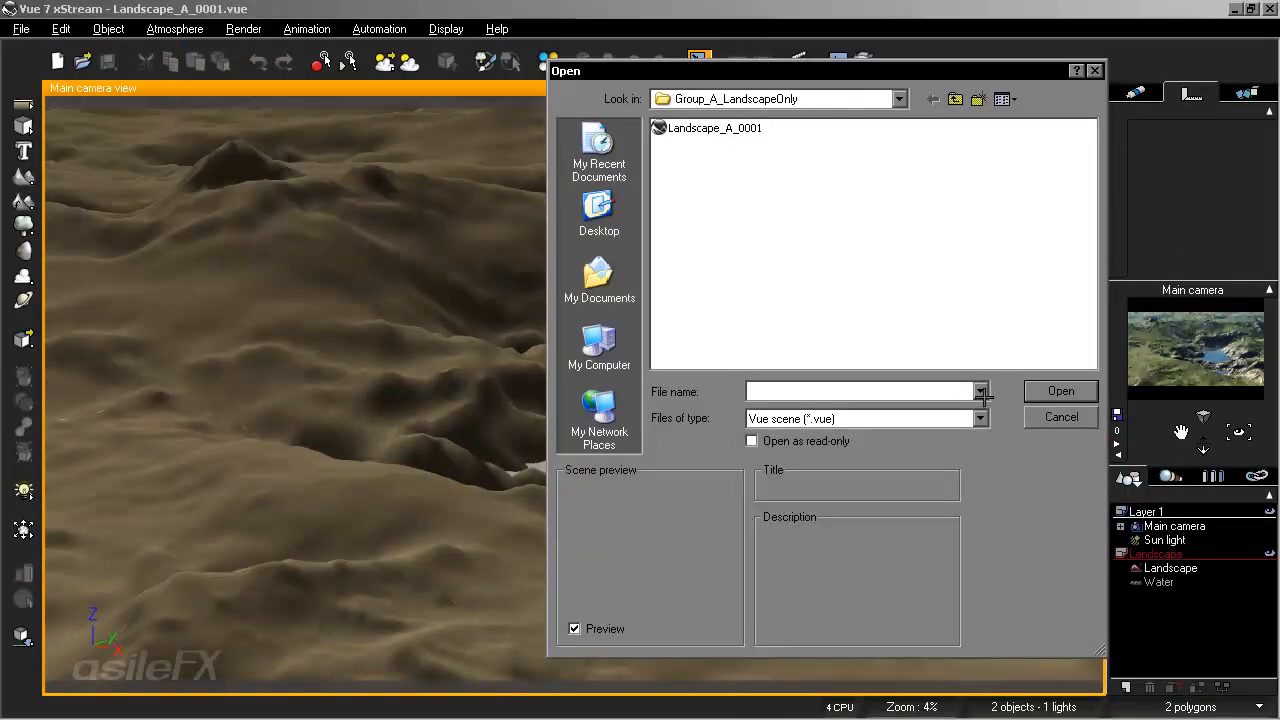
left_click(1062, 418)
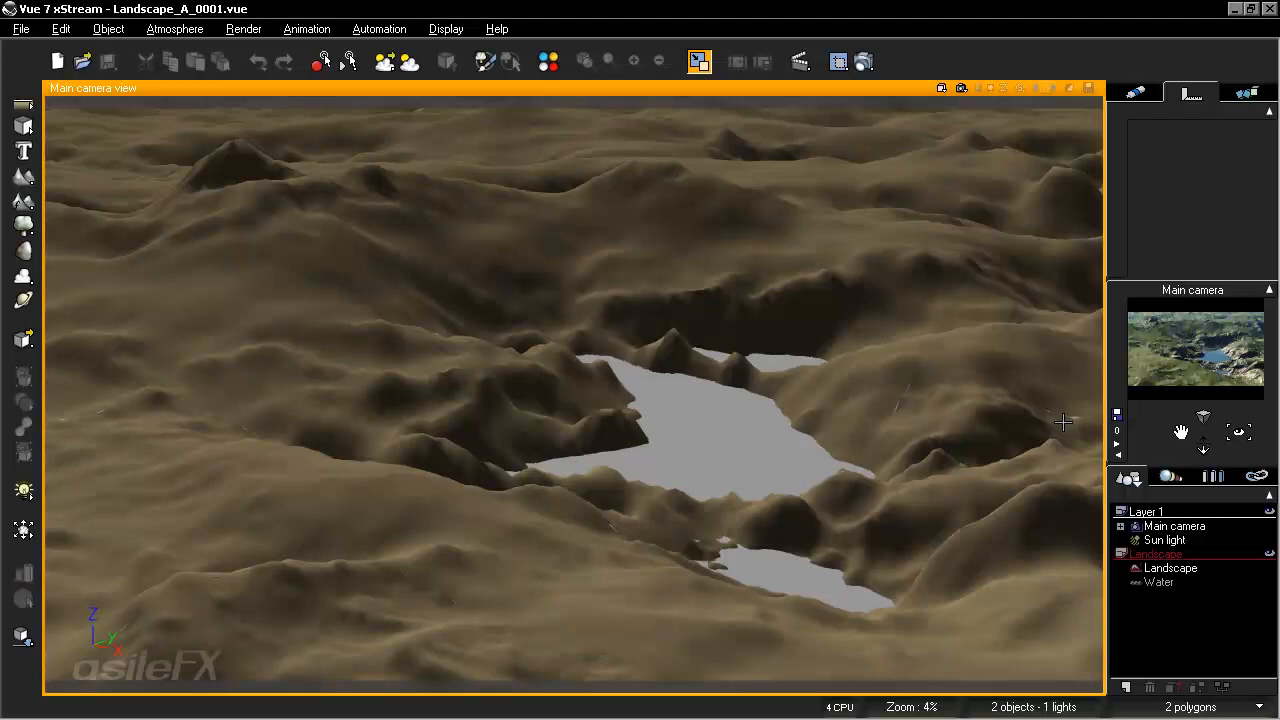
- Start saving Landscape_A_0001 as a new scene file and go up to the Scenes folder
left_click(28, 30)
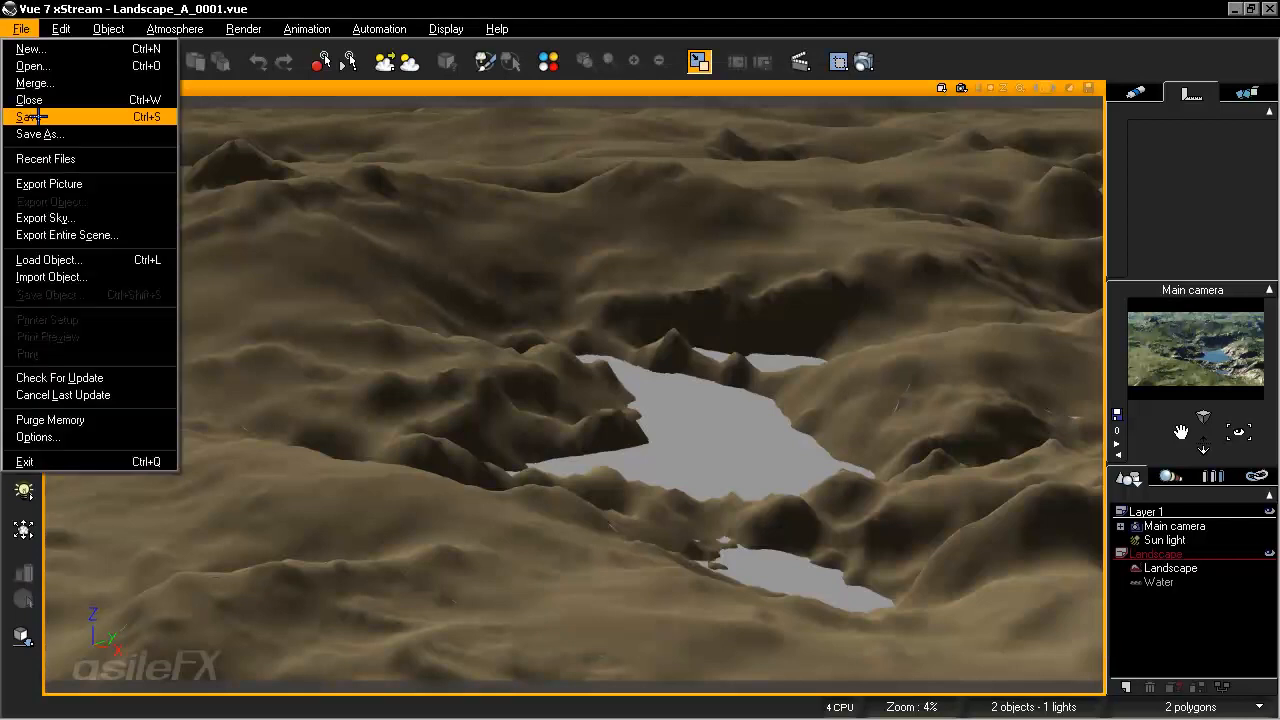
left_click(40, 134)
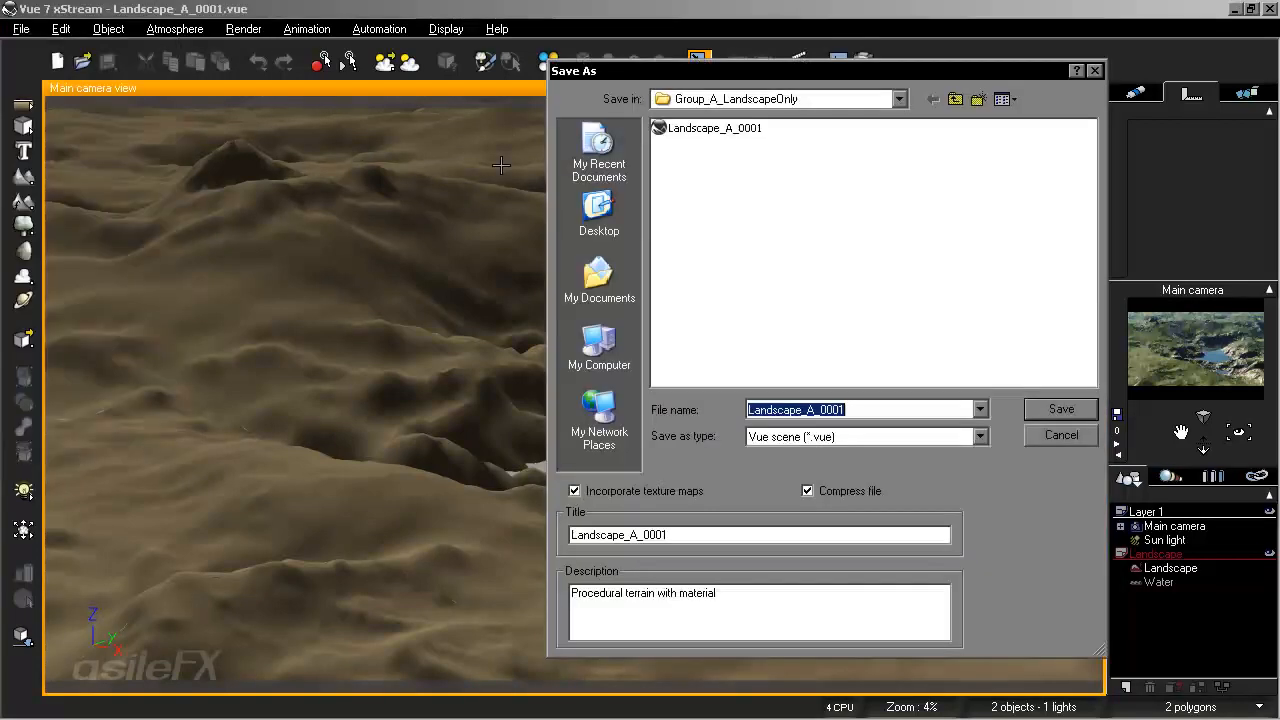
left_click(957, 99)
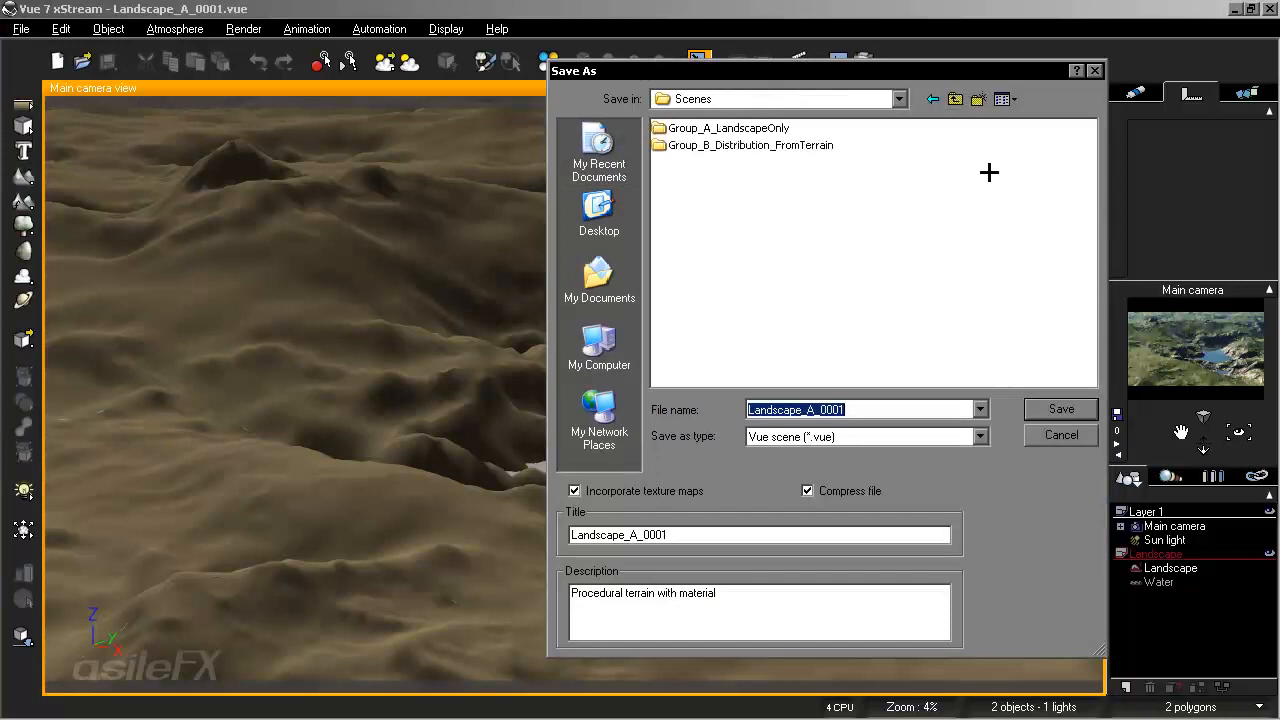
- Create a new folder named Group_C_Ecosystem_Zones inside the Scenes folder
right_click(714, 230)
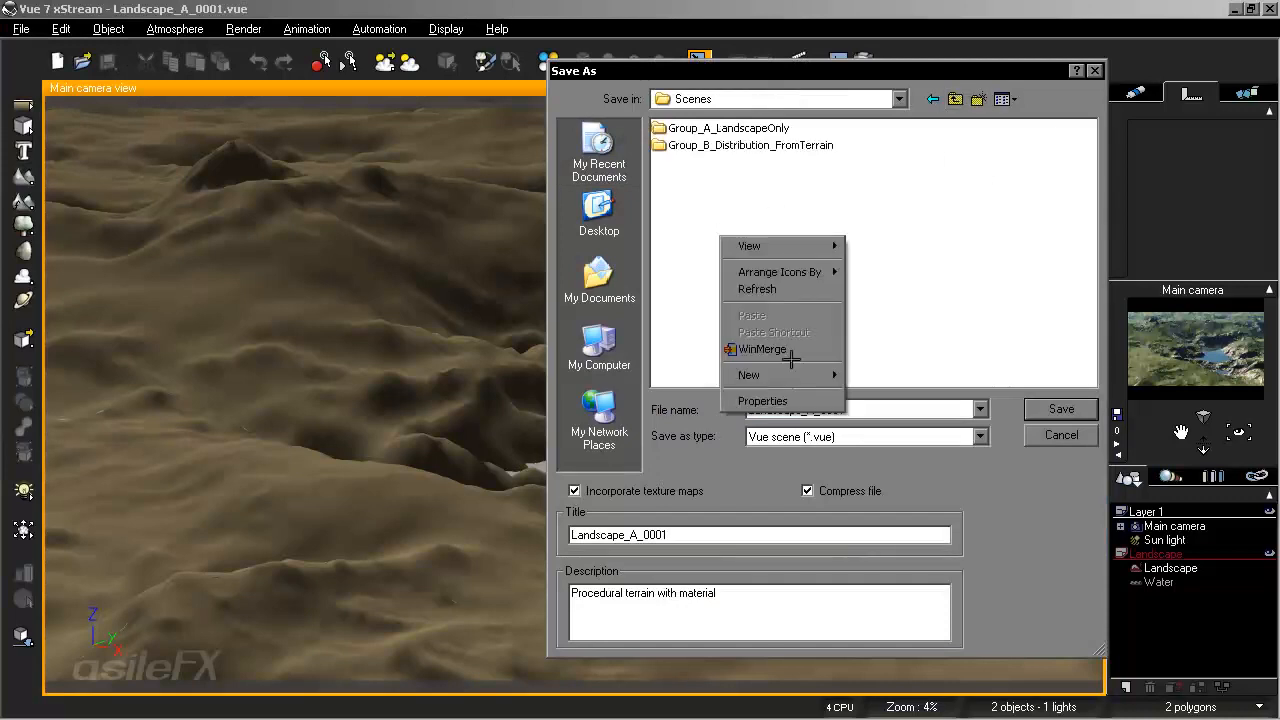
mouse_move(780, 371)
left_click(886, 371)
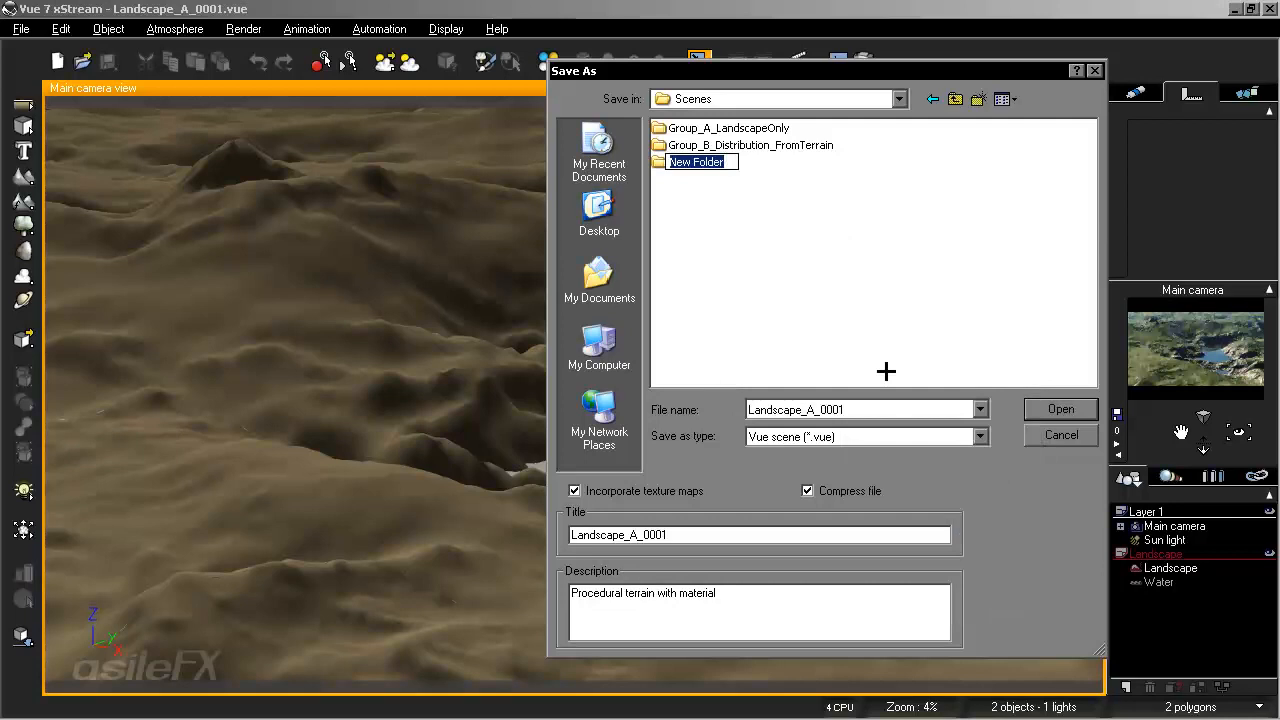
type("Grou")
type("p_C_Ecosys")
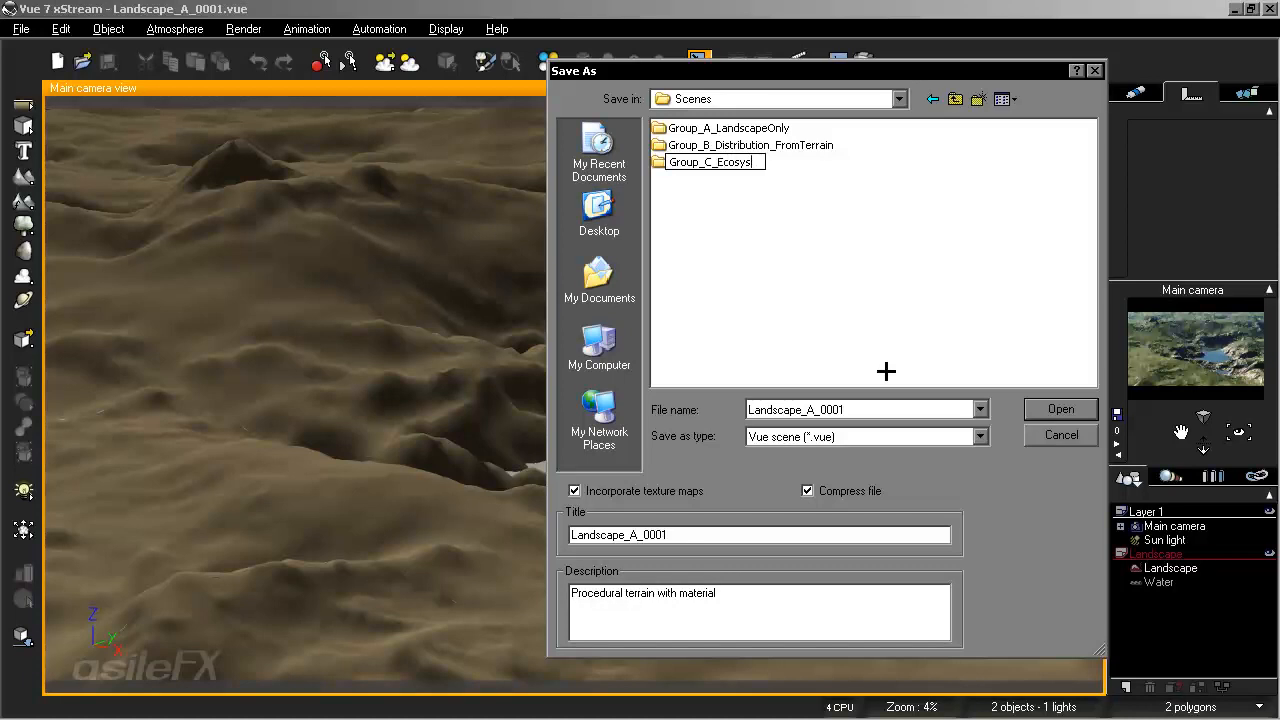
type("tem")
type("Z")
type("one")
type("_")
key("Return")
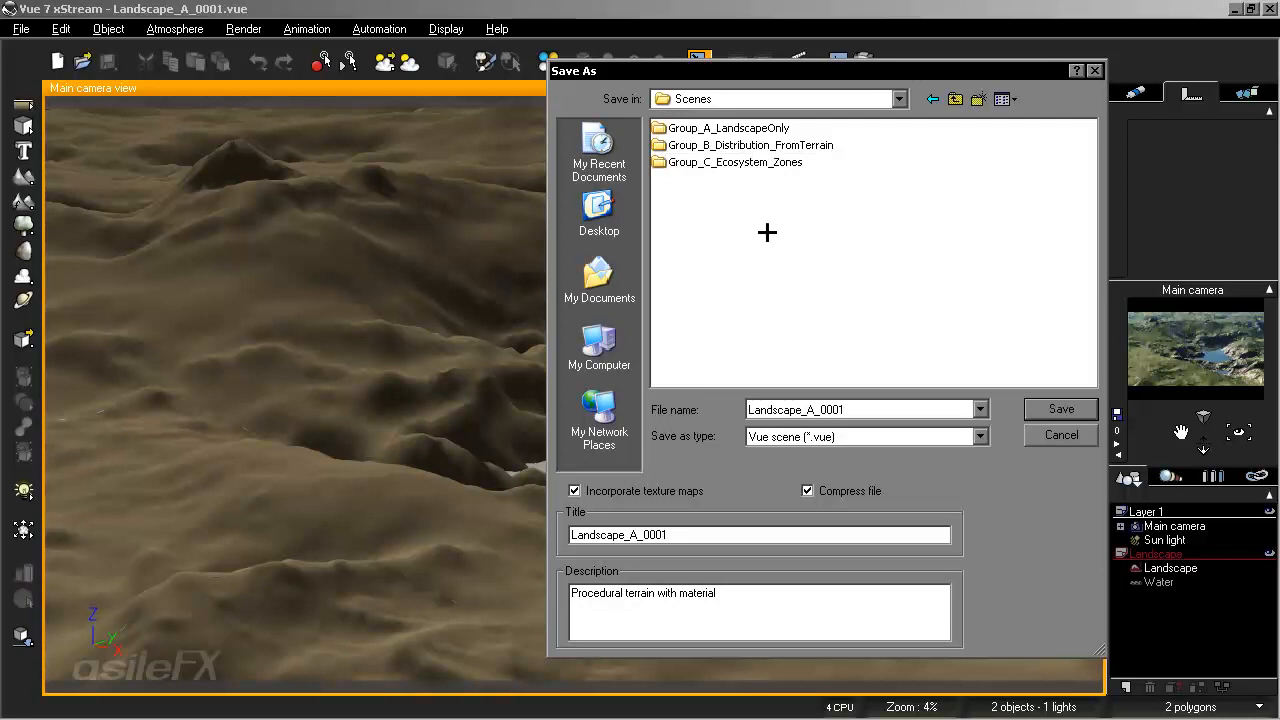
- Open the Group_C_Ecosystem_Zones folder and set both the scene's file name and title to Landscape_C_0001
double_click(749, 163)
left_click(815, 407)
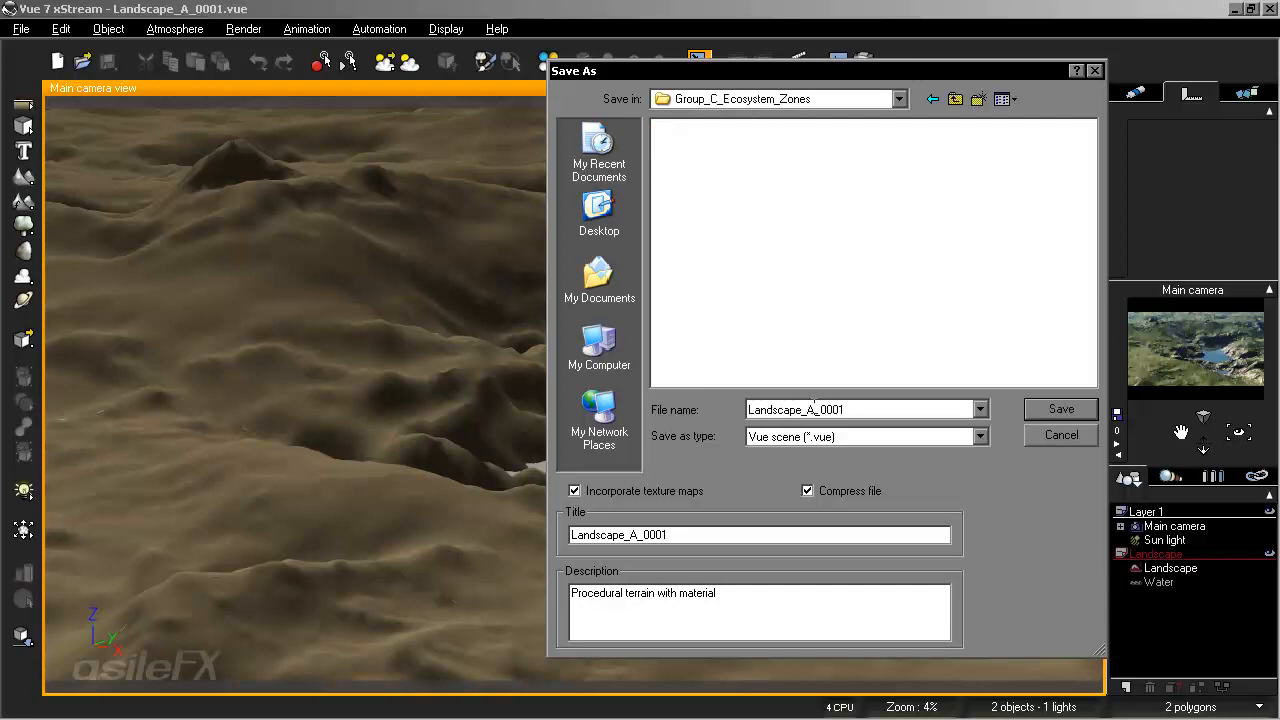
key("BackSpace")
type("C")
key("BackSpace")
type("C")
key("Tab")
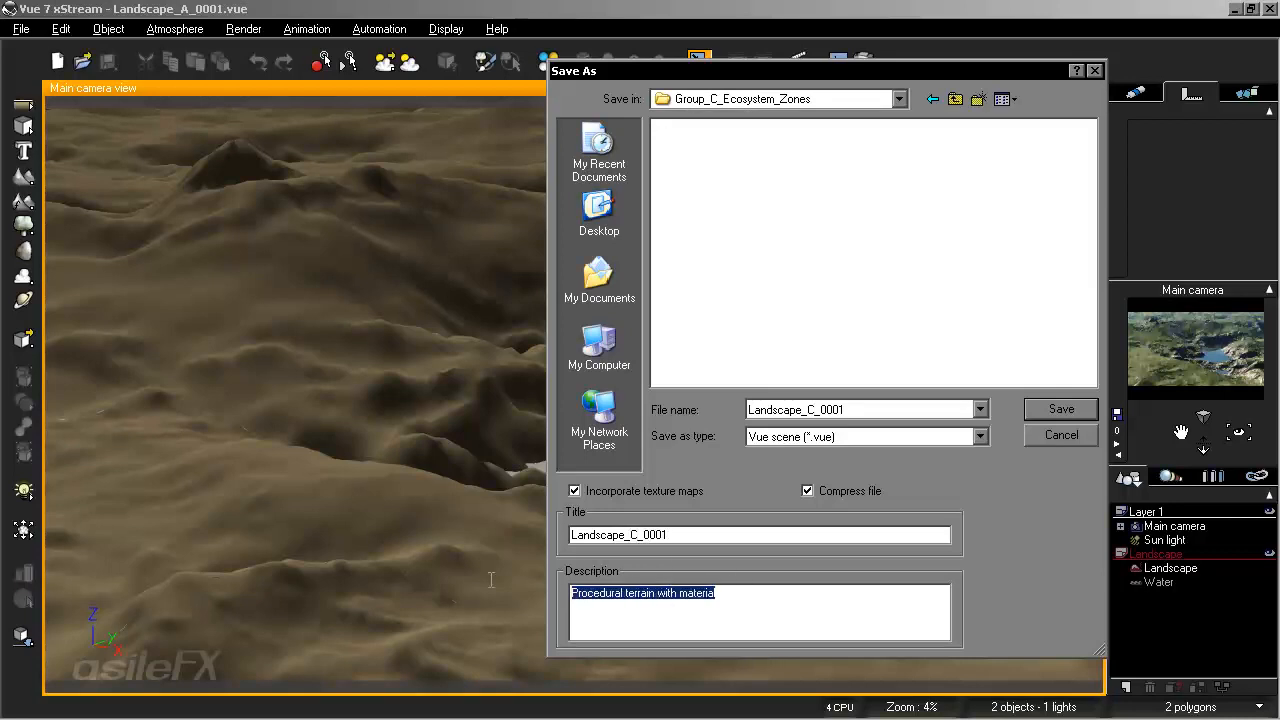
- Clear the scene's description and save the scene as Landscape_C_0001 in the Group_C_Ecosystem_Zones folder
key("BackSpace")
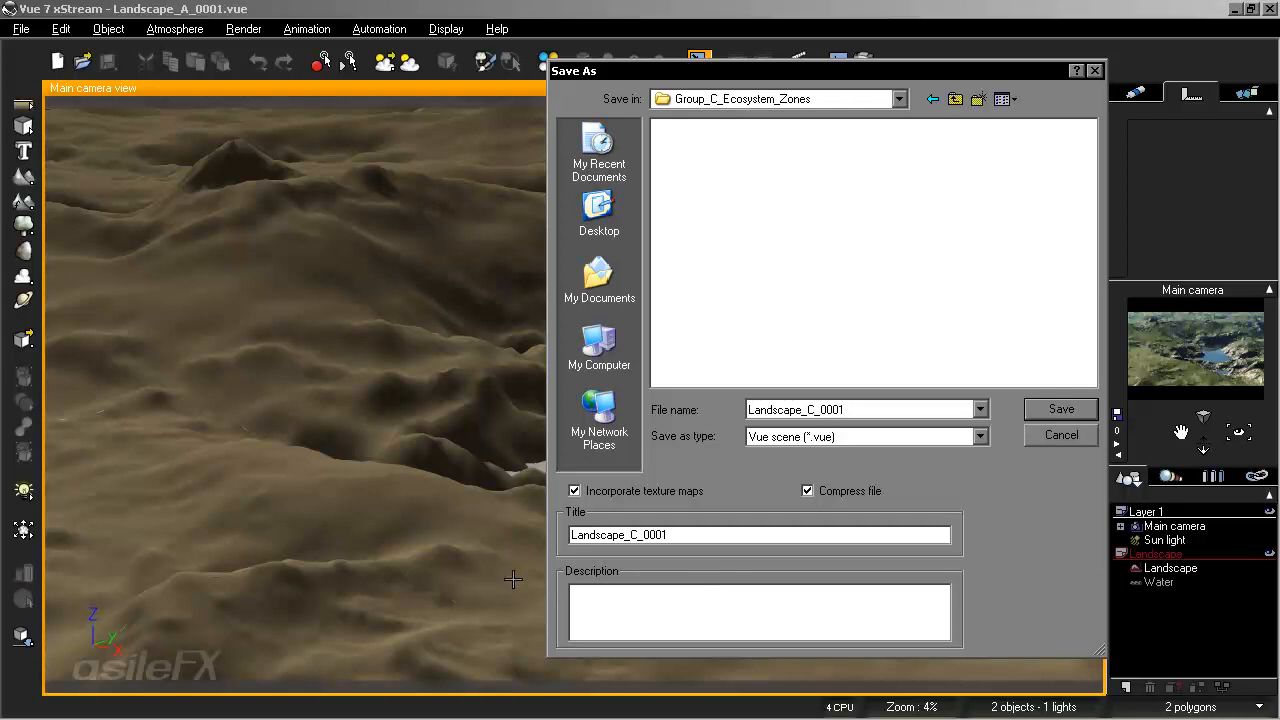
left_click(1054, 410)
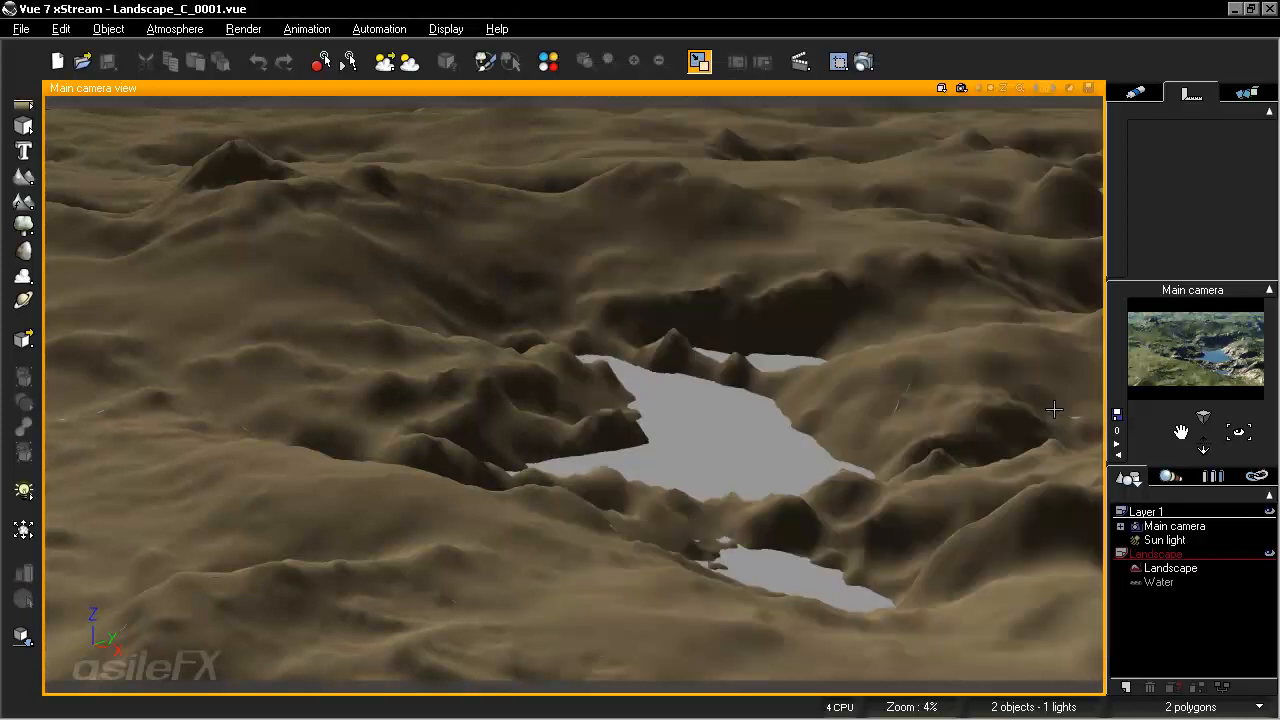
- Expand the Main camera entry in the object list and store two additional cameras in it
left_click(1121, 526)
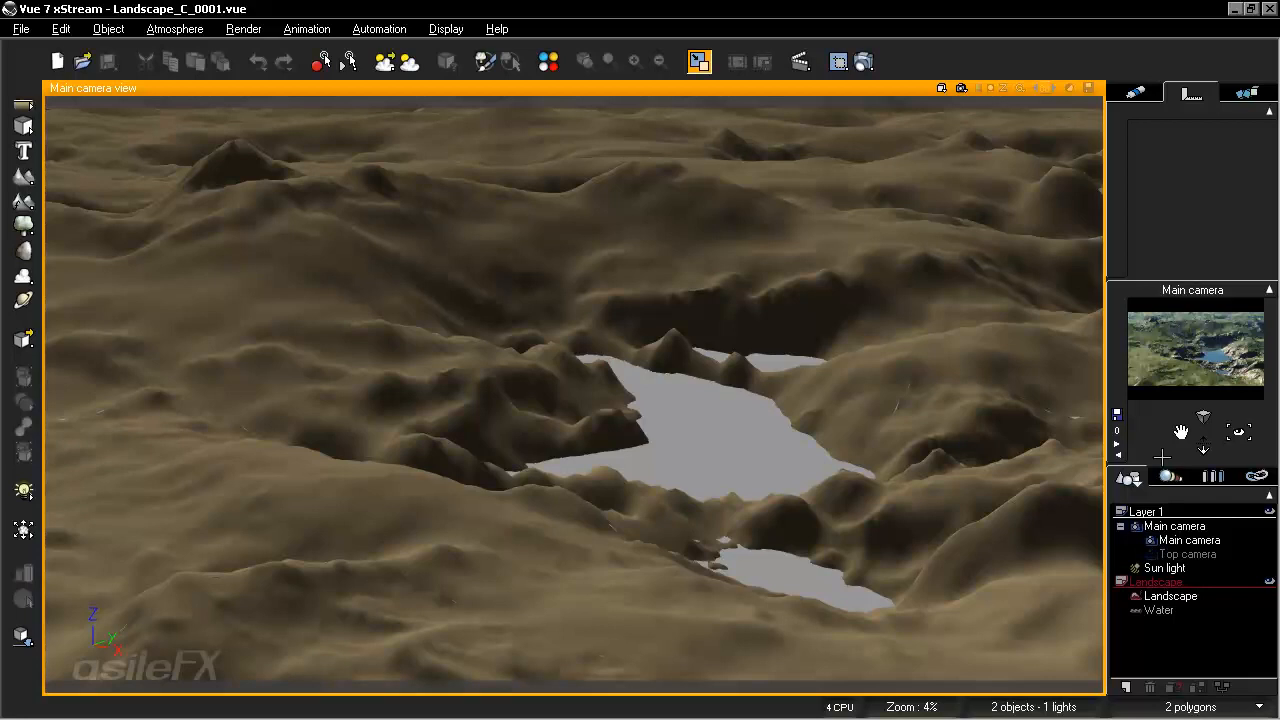
left_click(1116, 413)
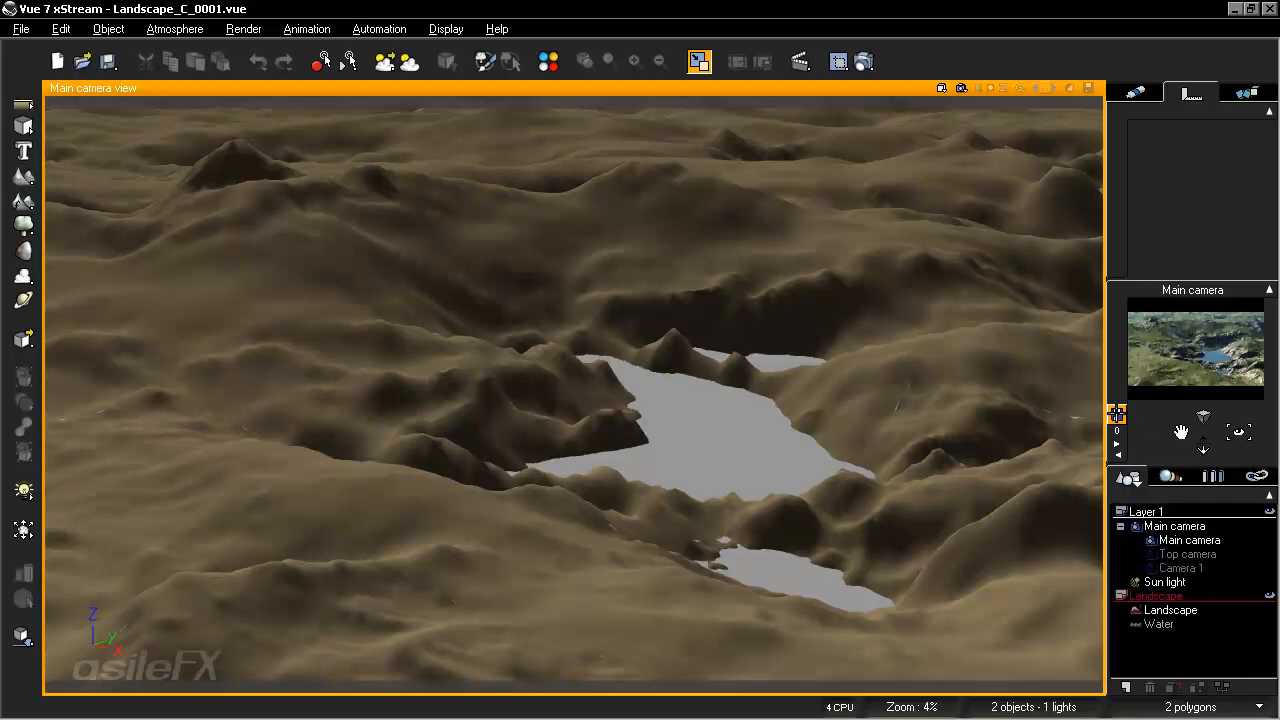
left_click(1116, 413)
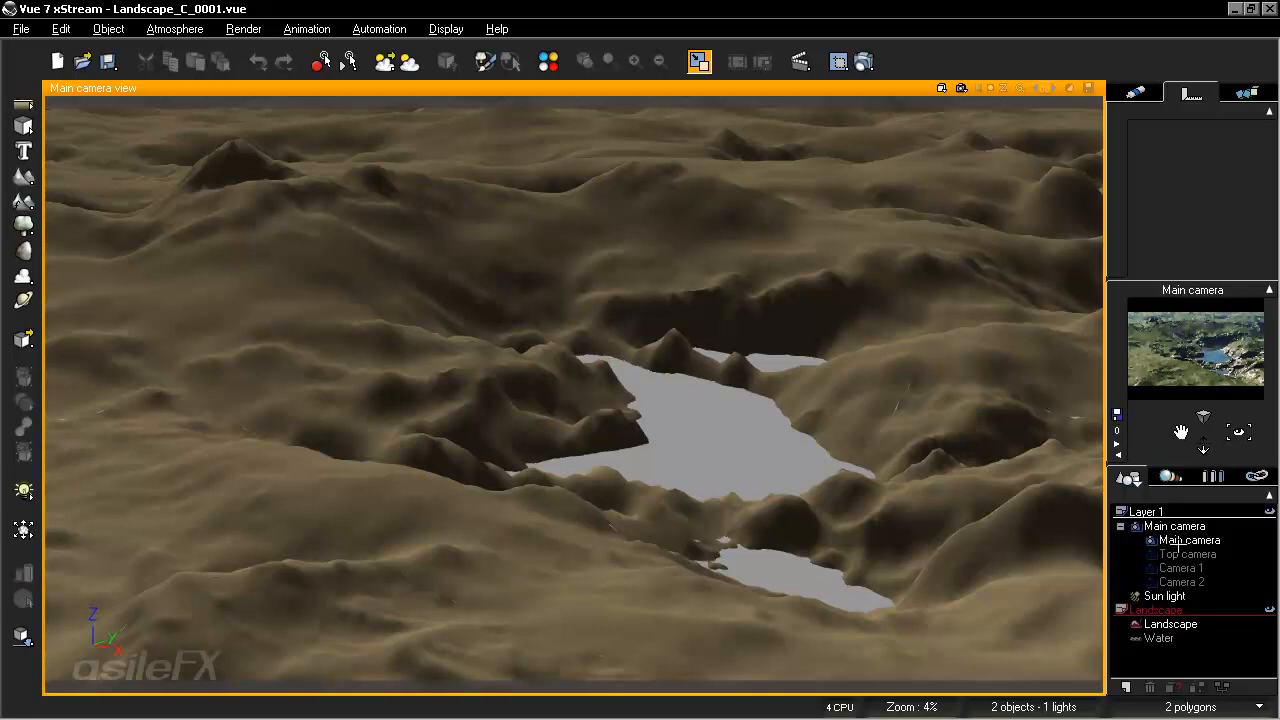
- Rename Camera 1 as Group_A
left_click(1182, 567)
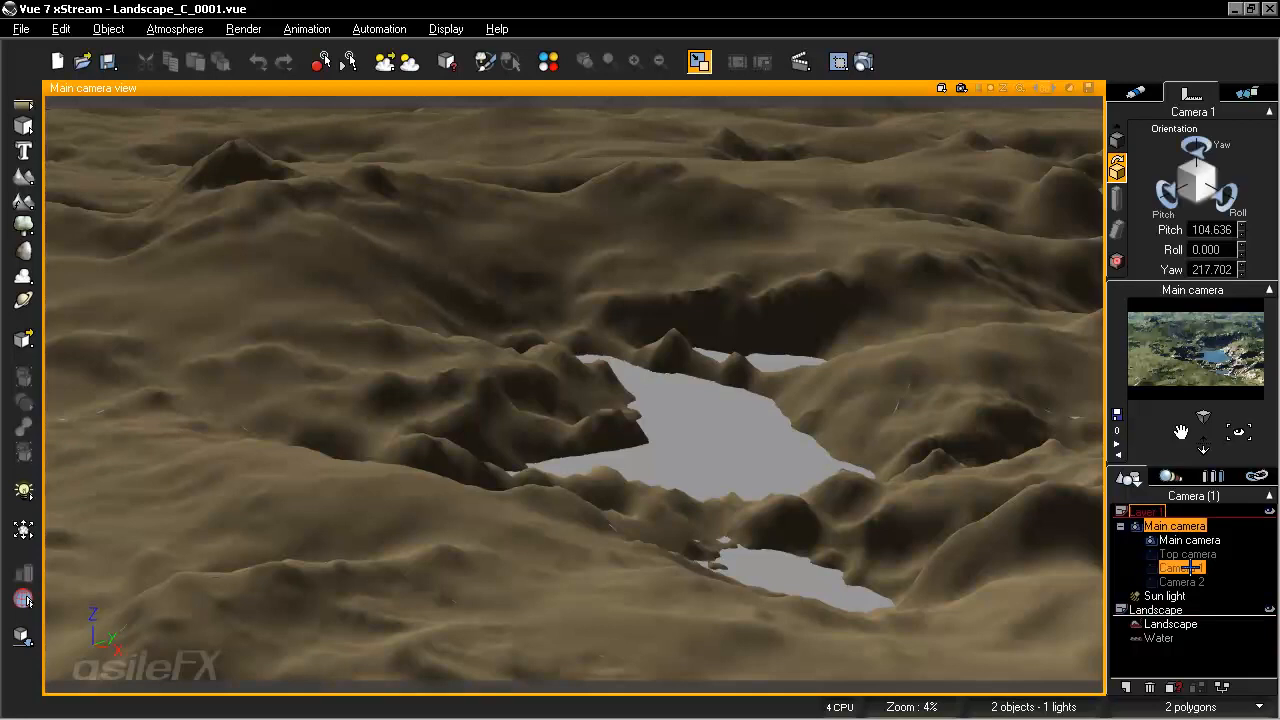
left_click(1182, 567)
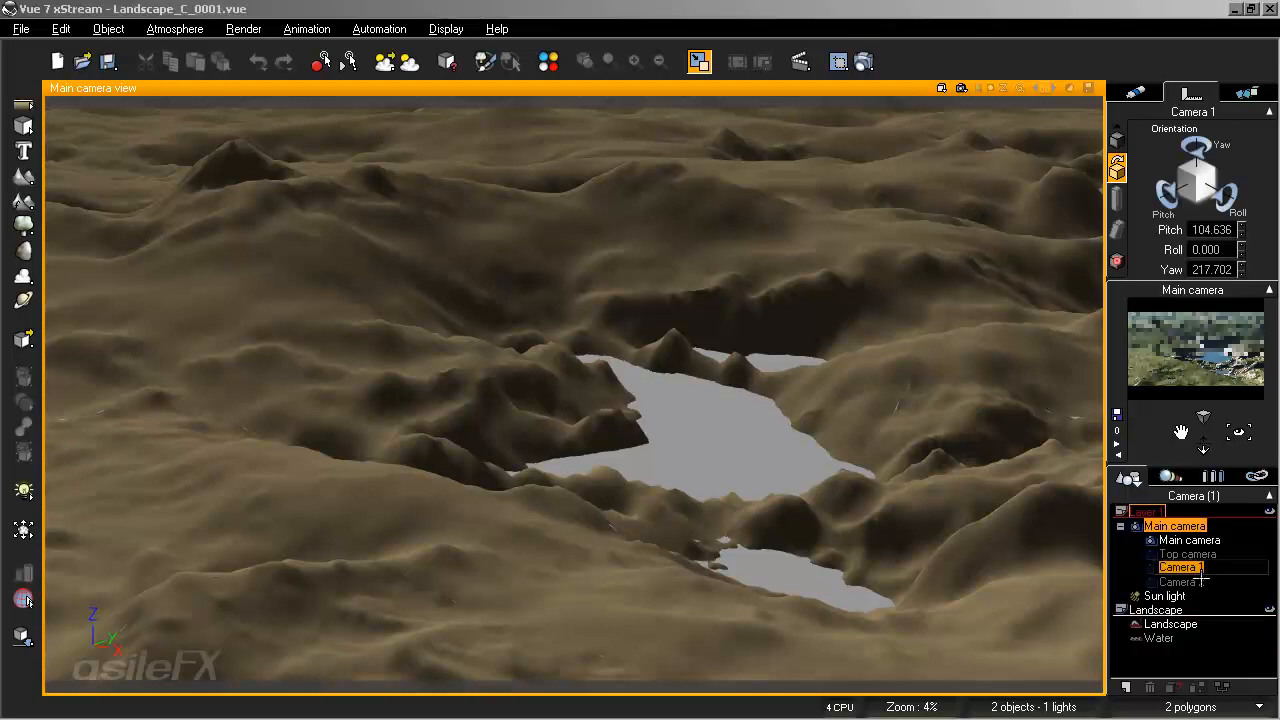
type("Group")
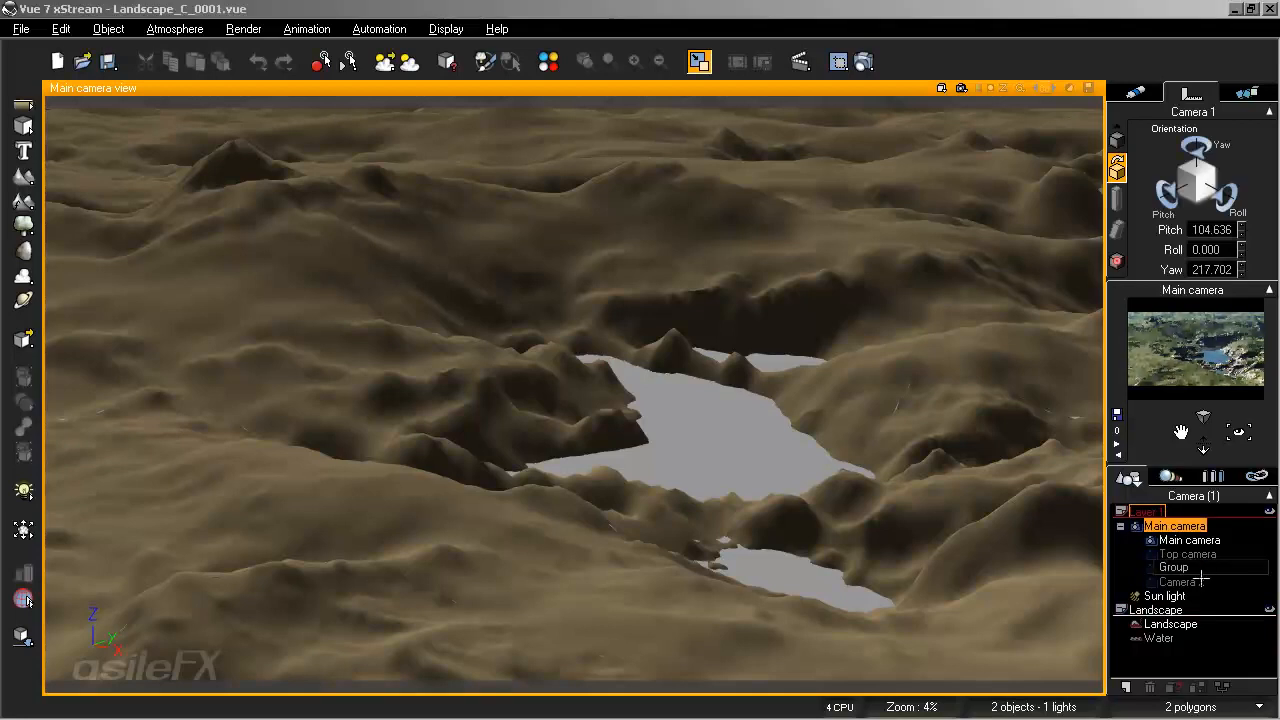
type("_A")
- Rename Camera 2 as Group_B and clear the selection
left_click(1190, 581)
left_click(1197, 582)
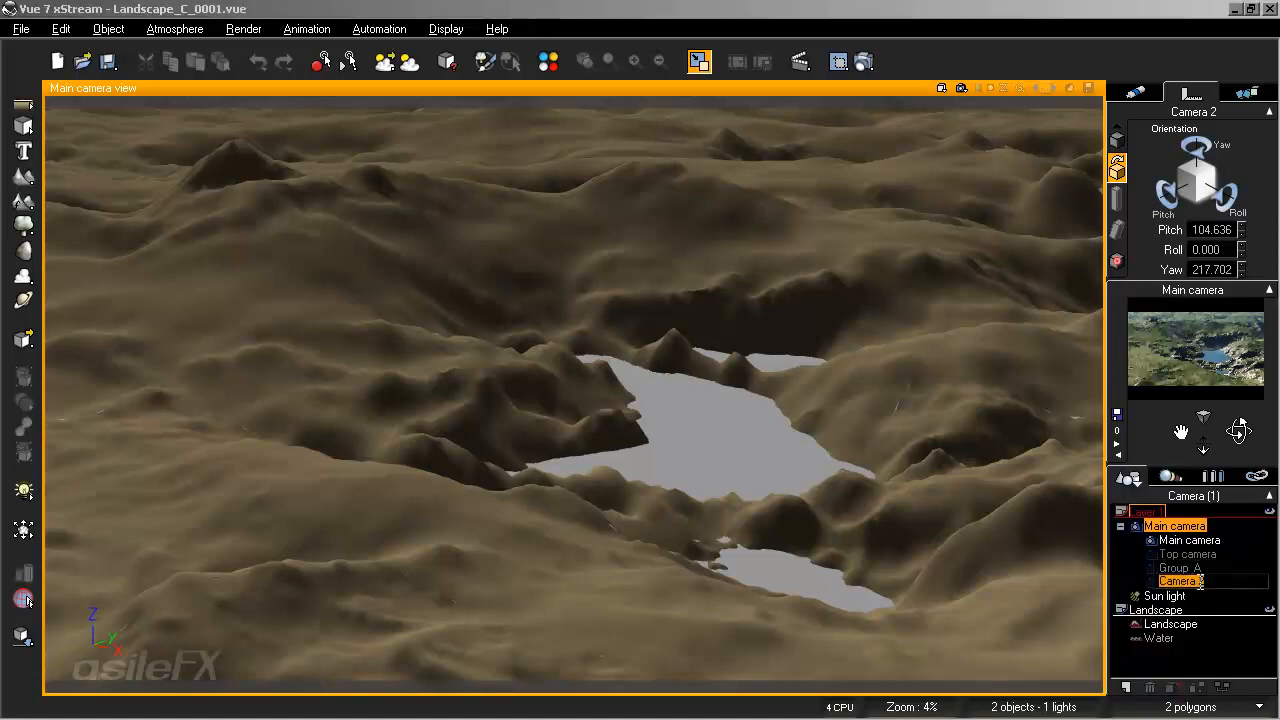
type("Group")
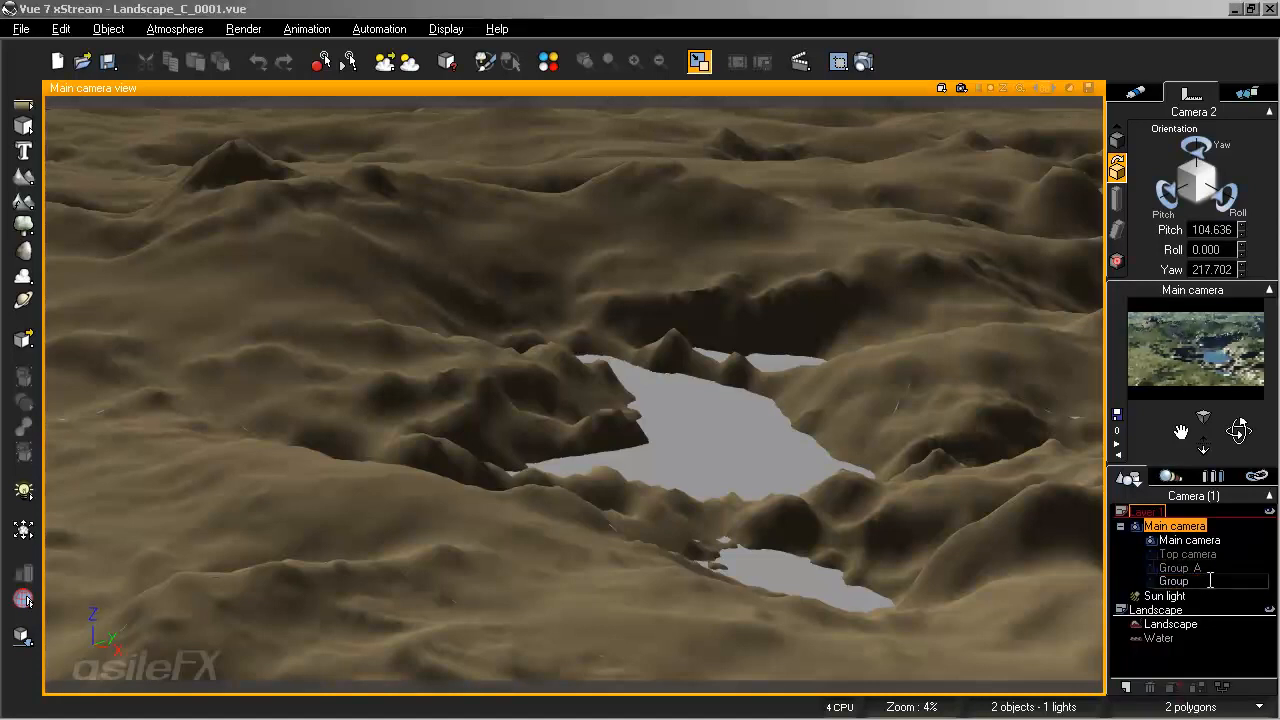
type("_")
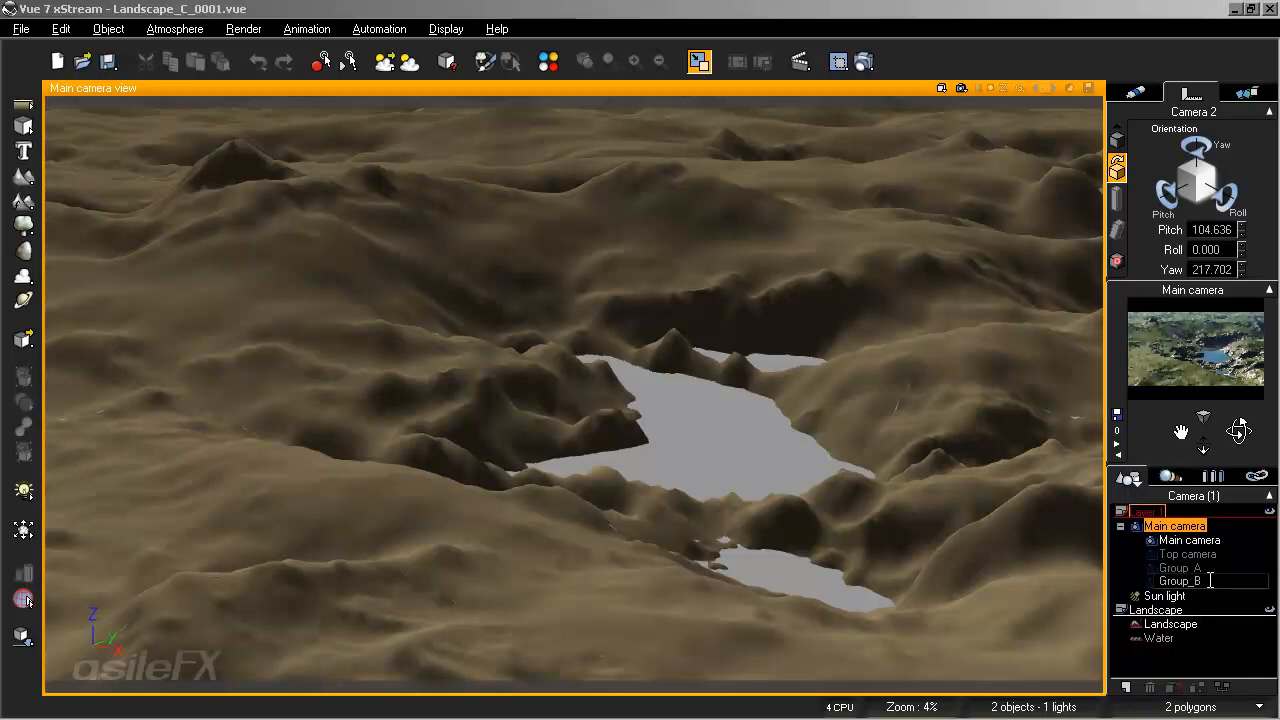
type("B")
left_click(1175, 649)
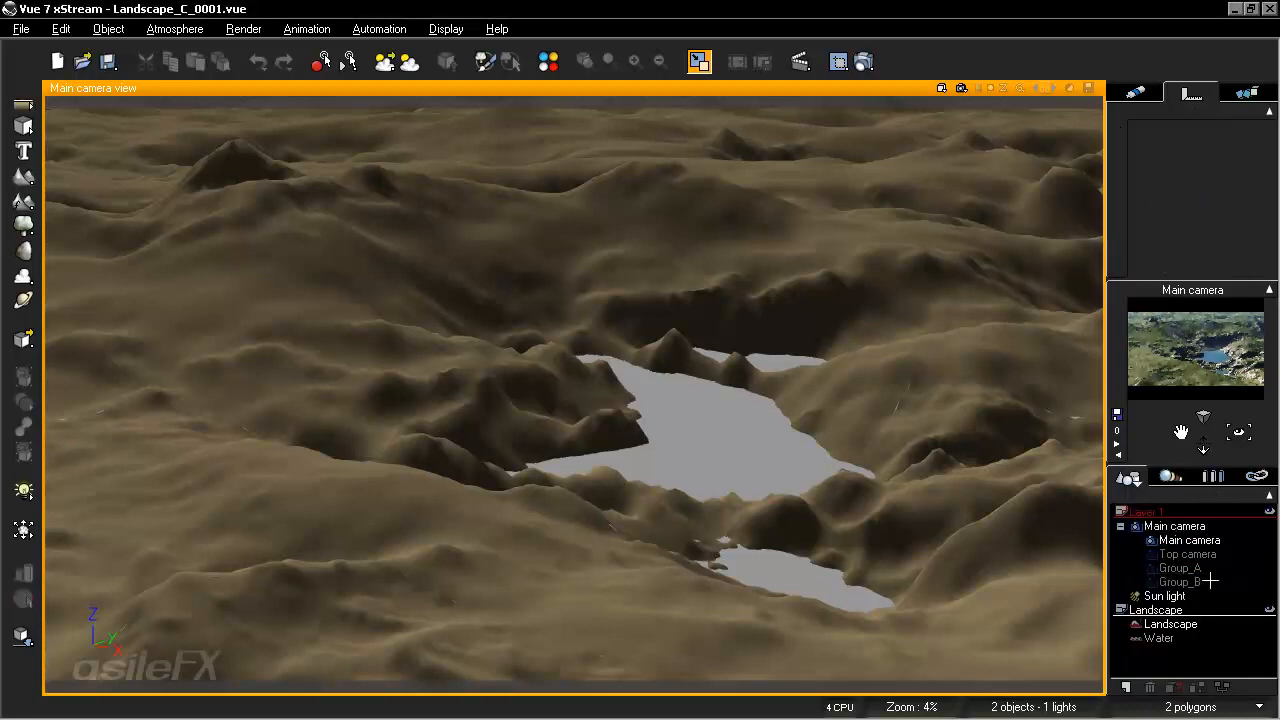
- Load the Camera A Group MetaNode into the Group_A camera's function graph and move it slightly to the left
left_click(1182, 568)
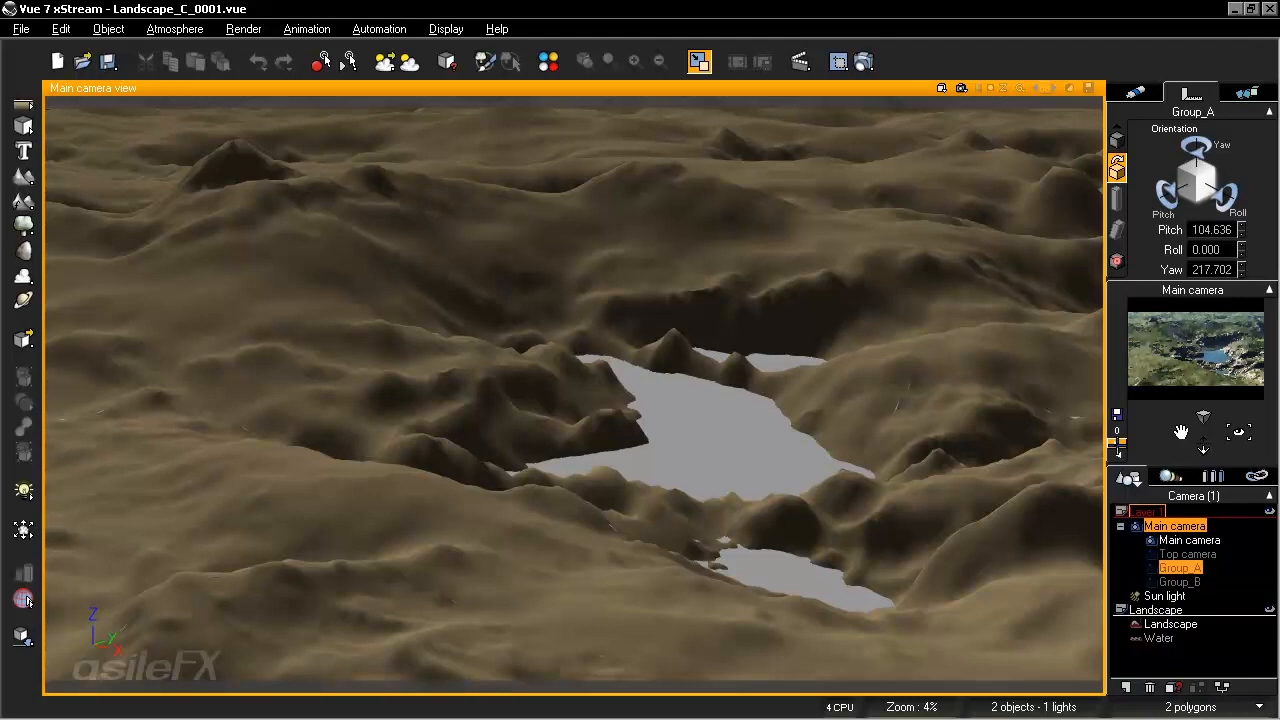
left_click(1223, 688)
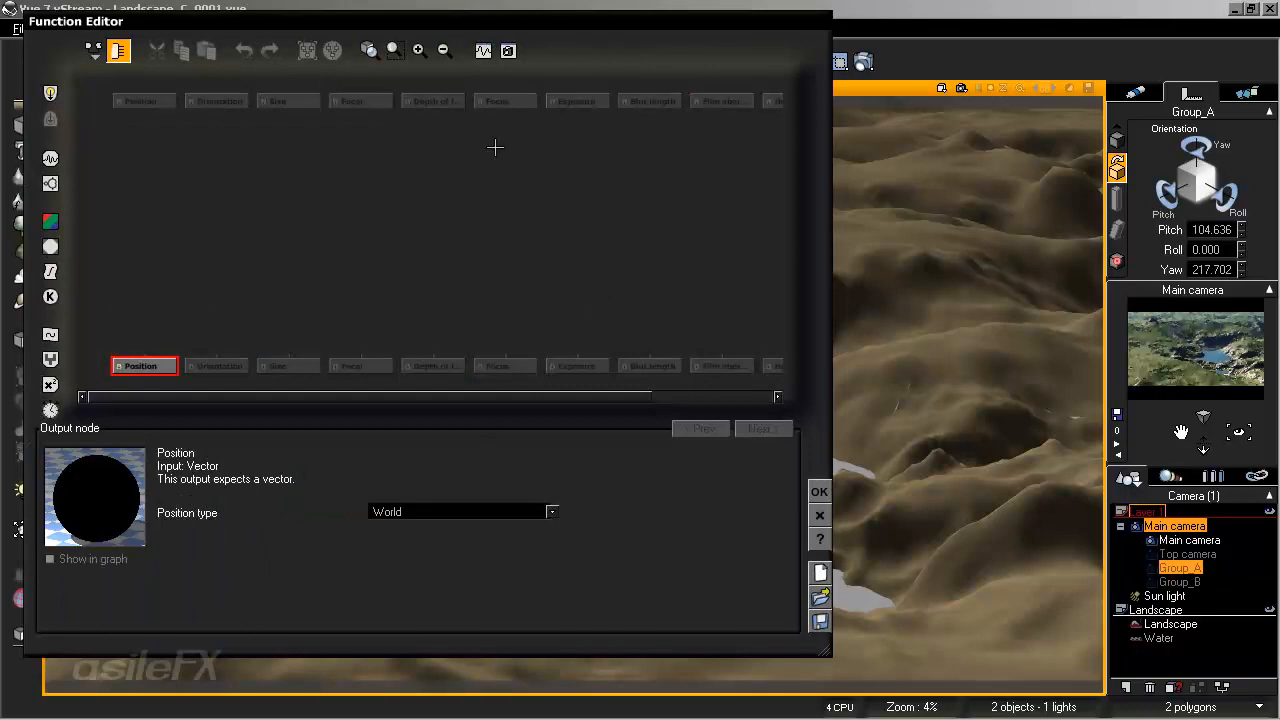
right_click(395, 235)
left_click(450, 448)
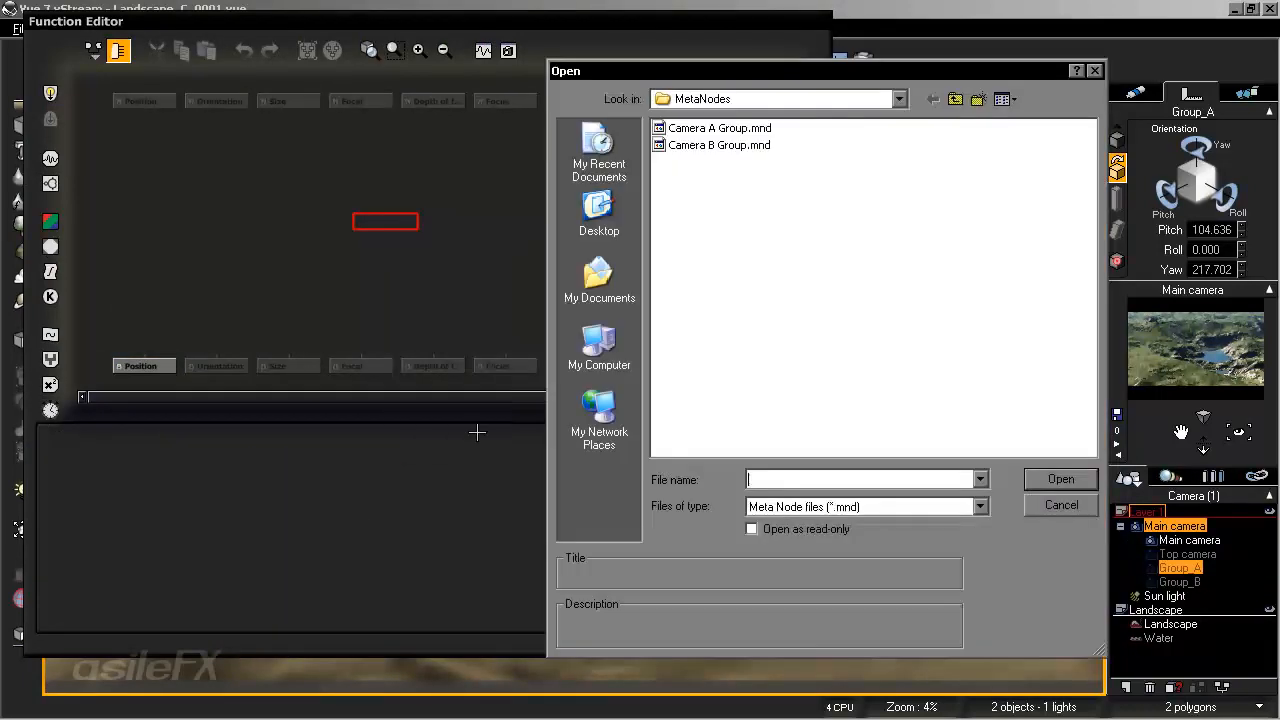
left_click(741, 128)
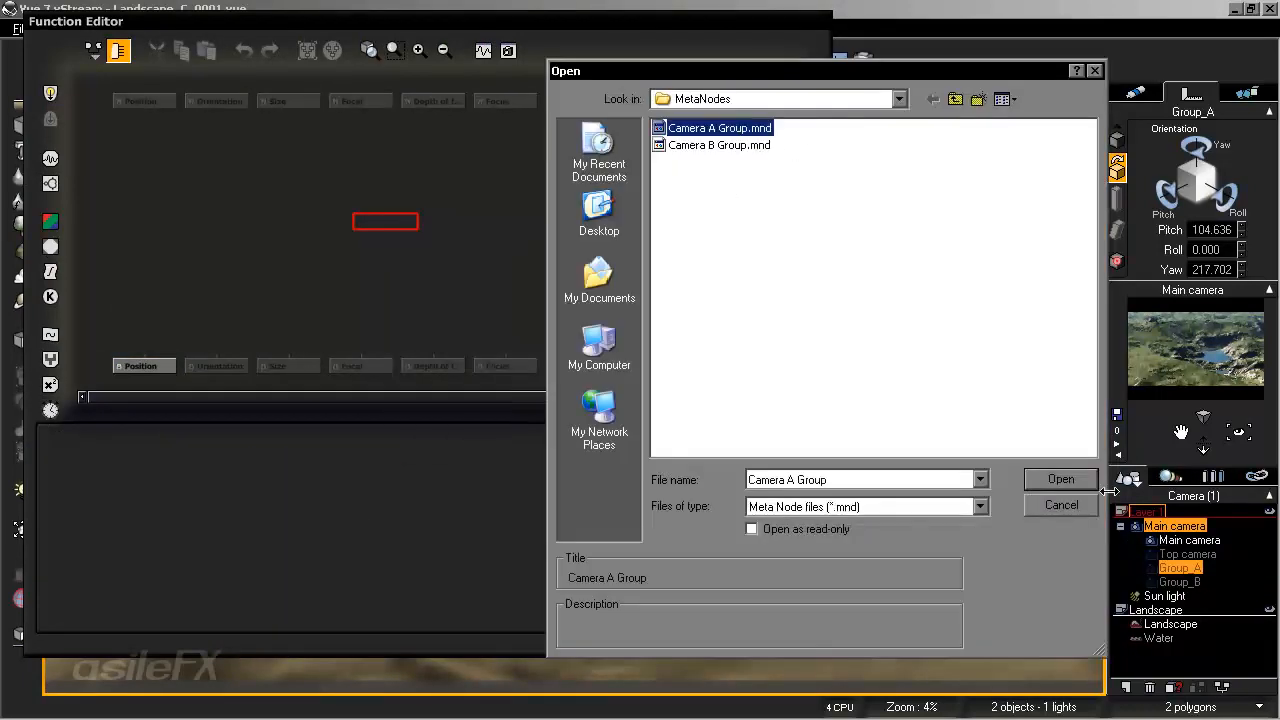
left_click(1060, 479)
left_click_drag(388, 225, 315, 227)
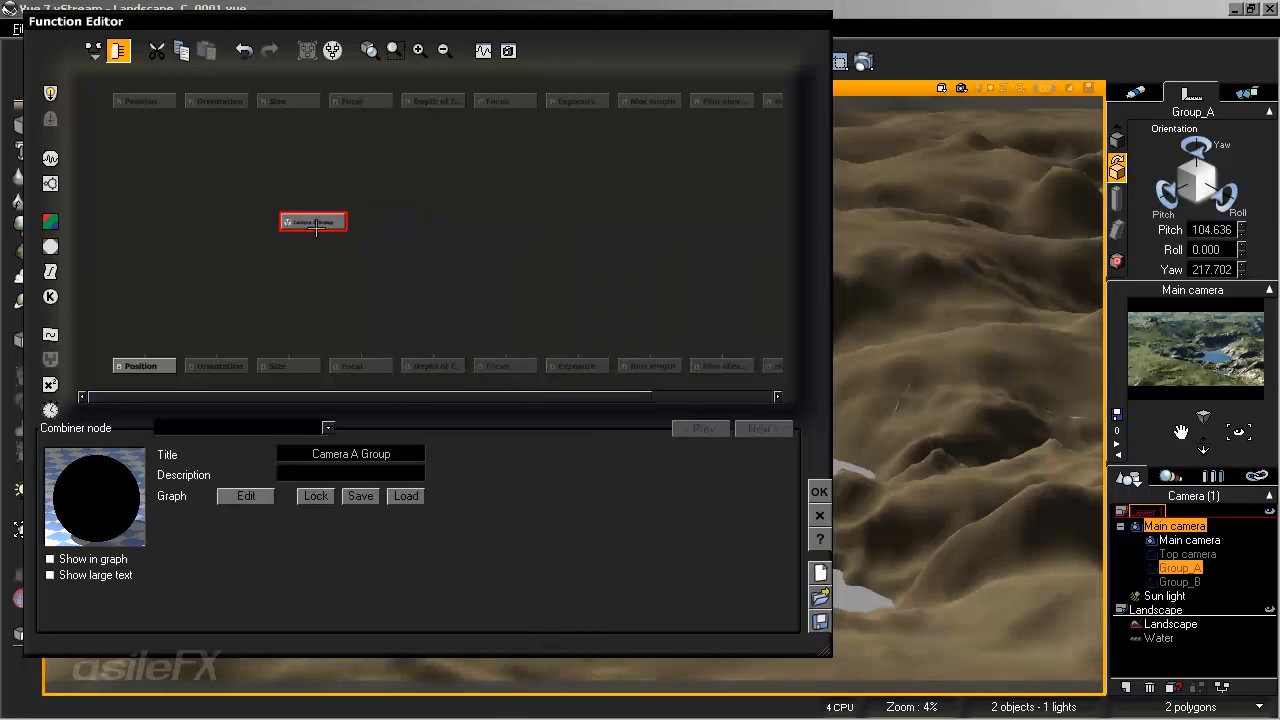
- Connect Group_A's Position, Orientation and Focal outputs to the matching outputs of the Camera A Group node and accept the graph
right_click_drag(344, 272, 486, 273)
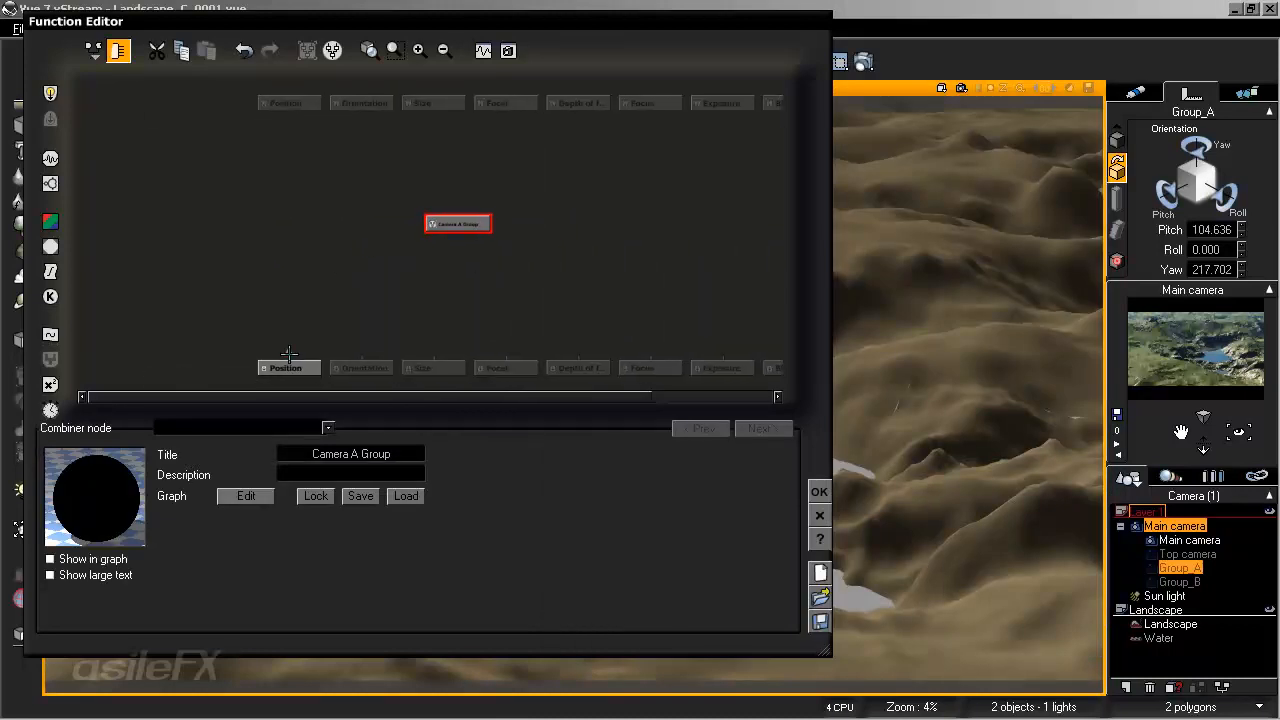
left_click_drag(288, 366, 458, 223)
left_click(497, 229)
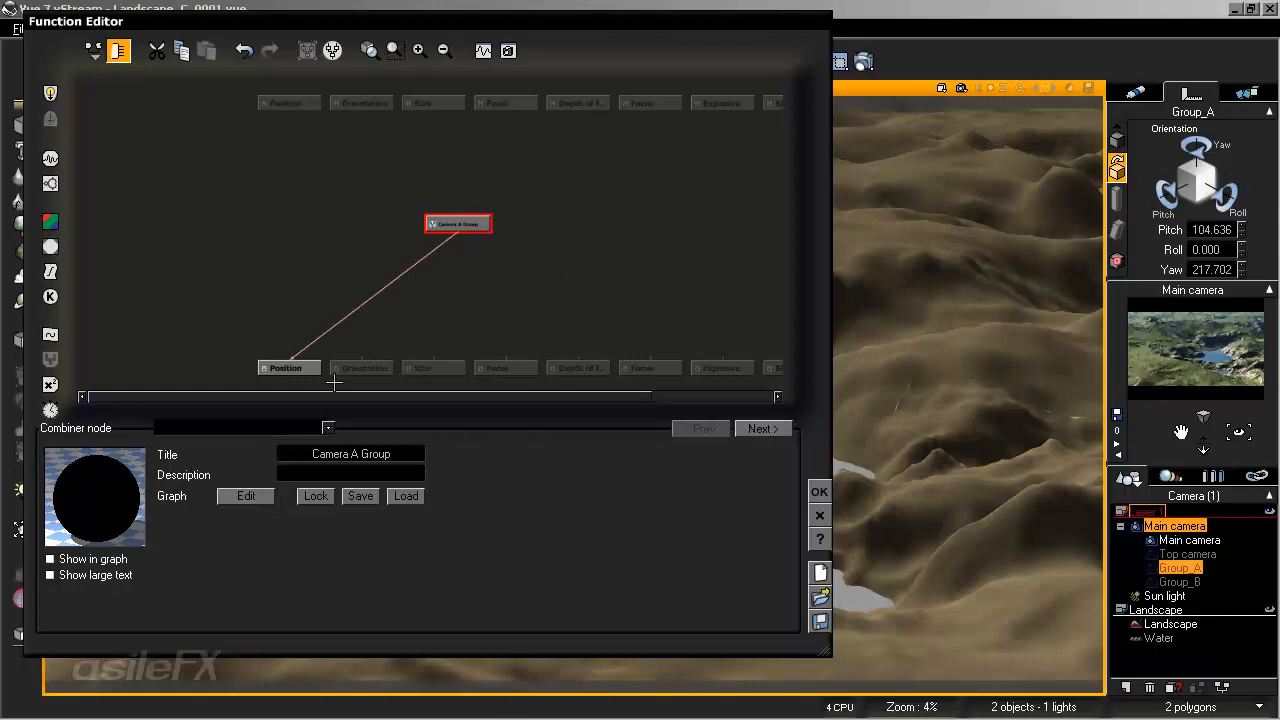
left_click_drag(364, 368, 457, 226)
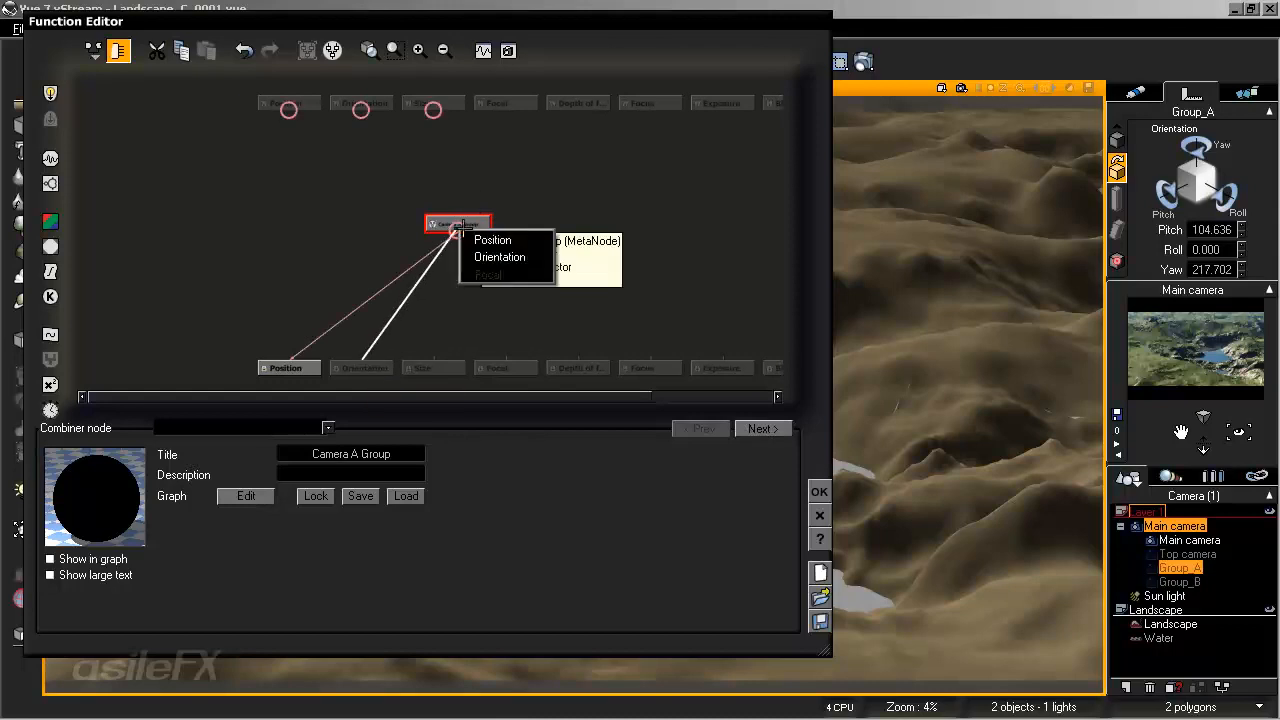
left_click(478, 254)
left_click_drag(505, 364, 458, 224)
left_click(473, 252)
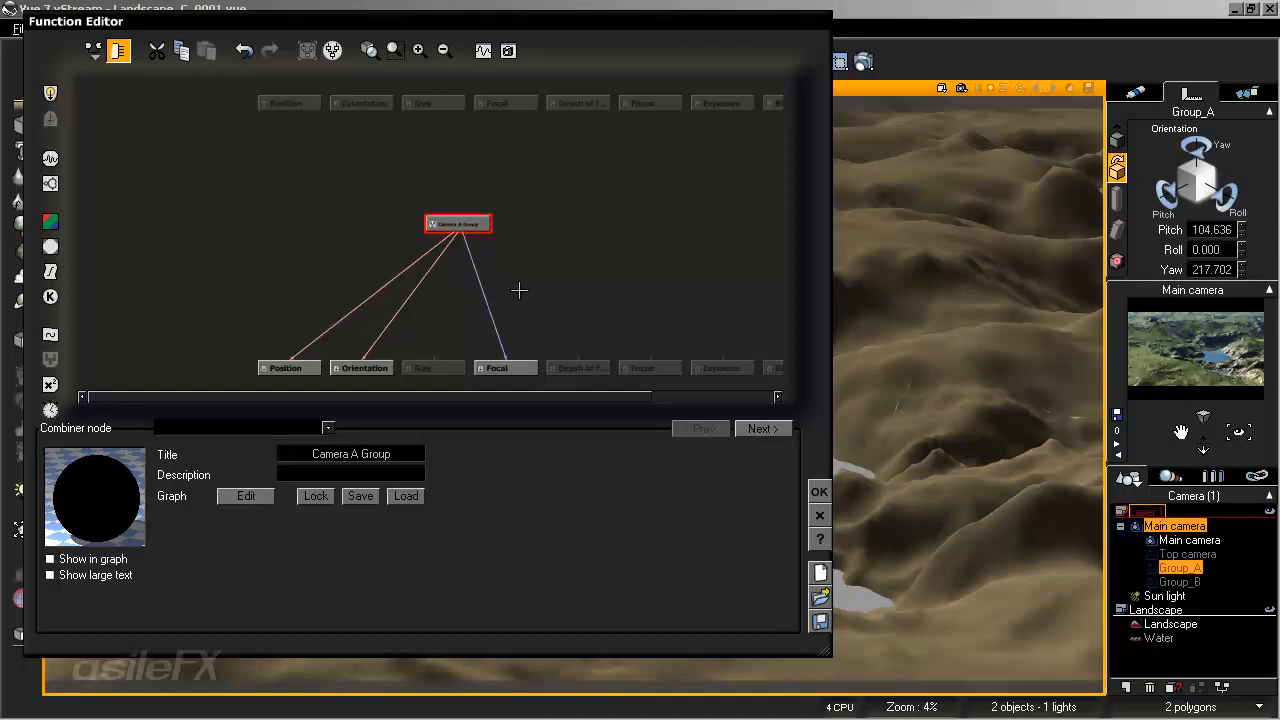
left_click(818, 490)
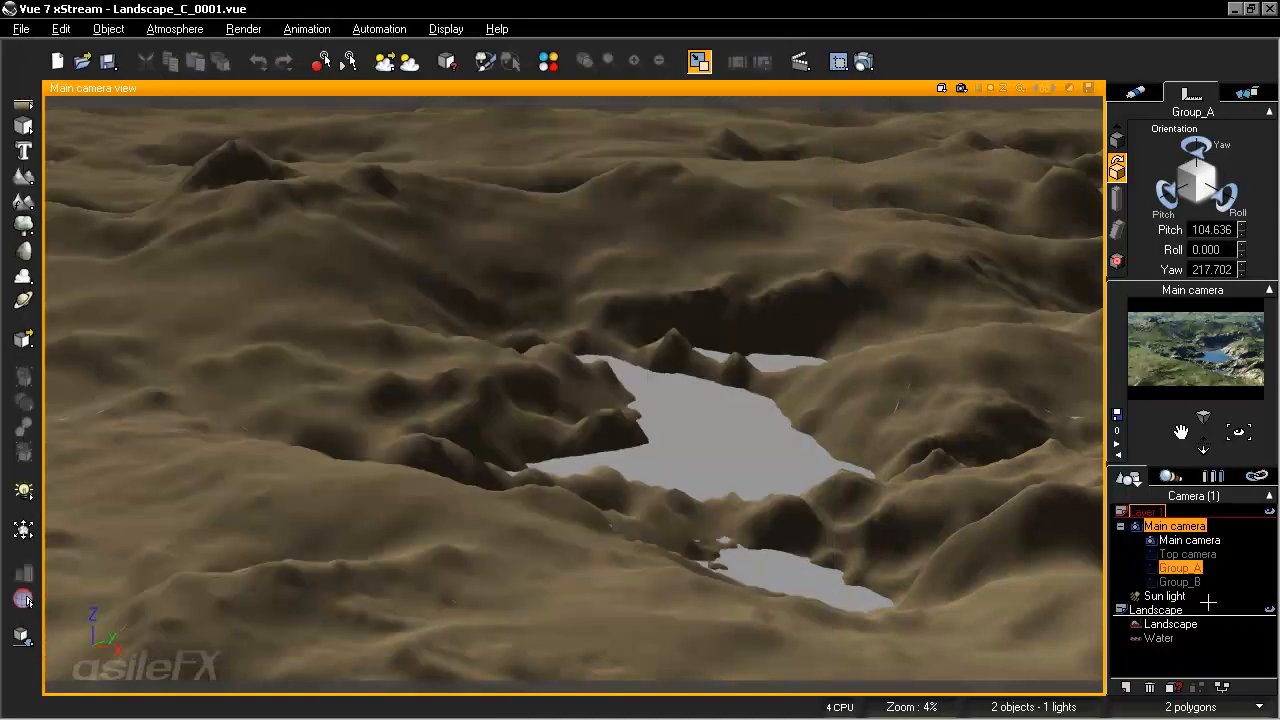
- Load the Camera B Group MetaNode into the Group_B camera's function graph
left_click(1181, 582)
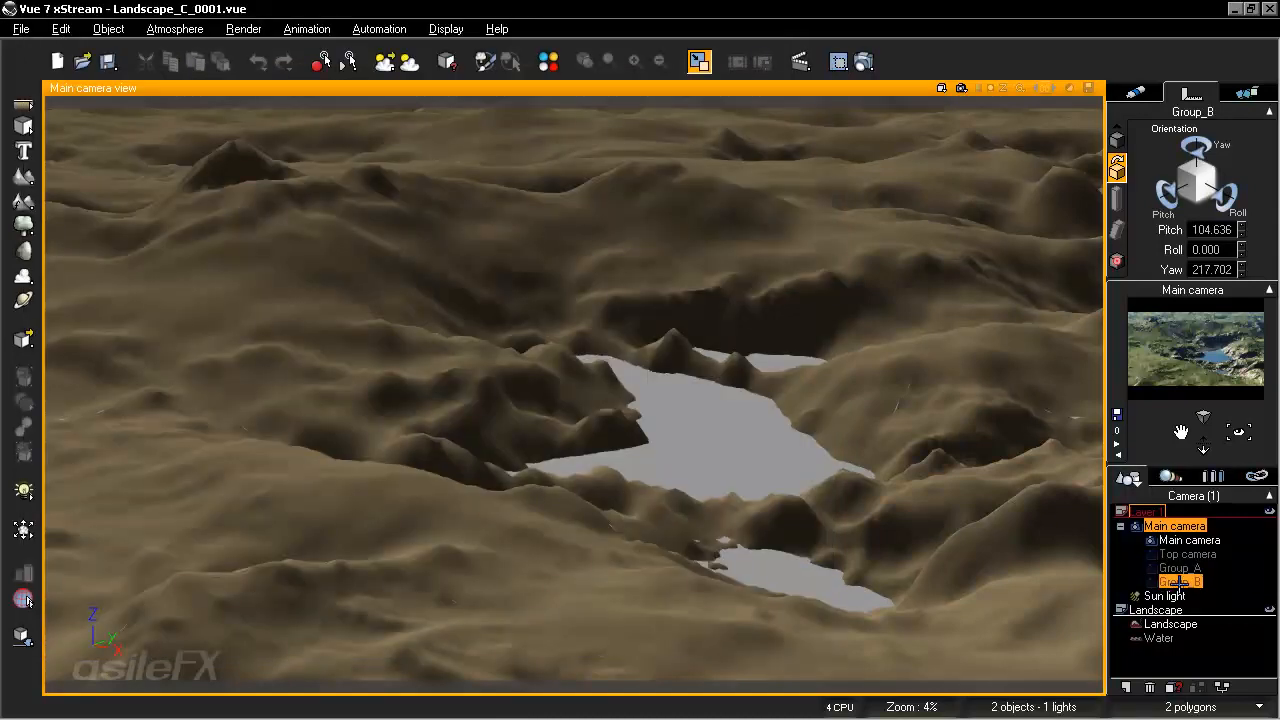
left_click(1222, 687)
right_click(384, 238)
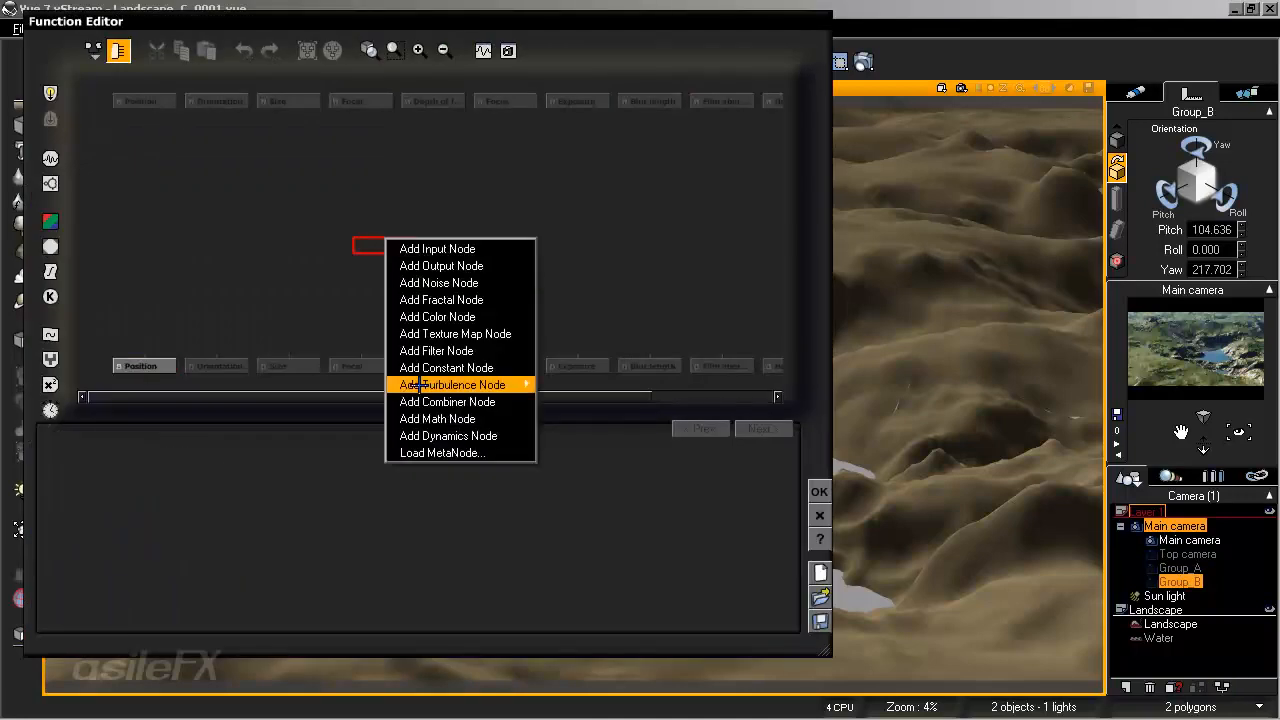
left_click(432, 453)
left_click(712, 146)
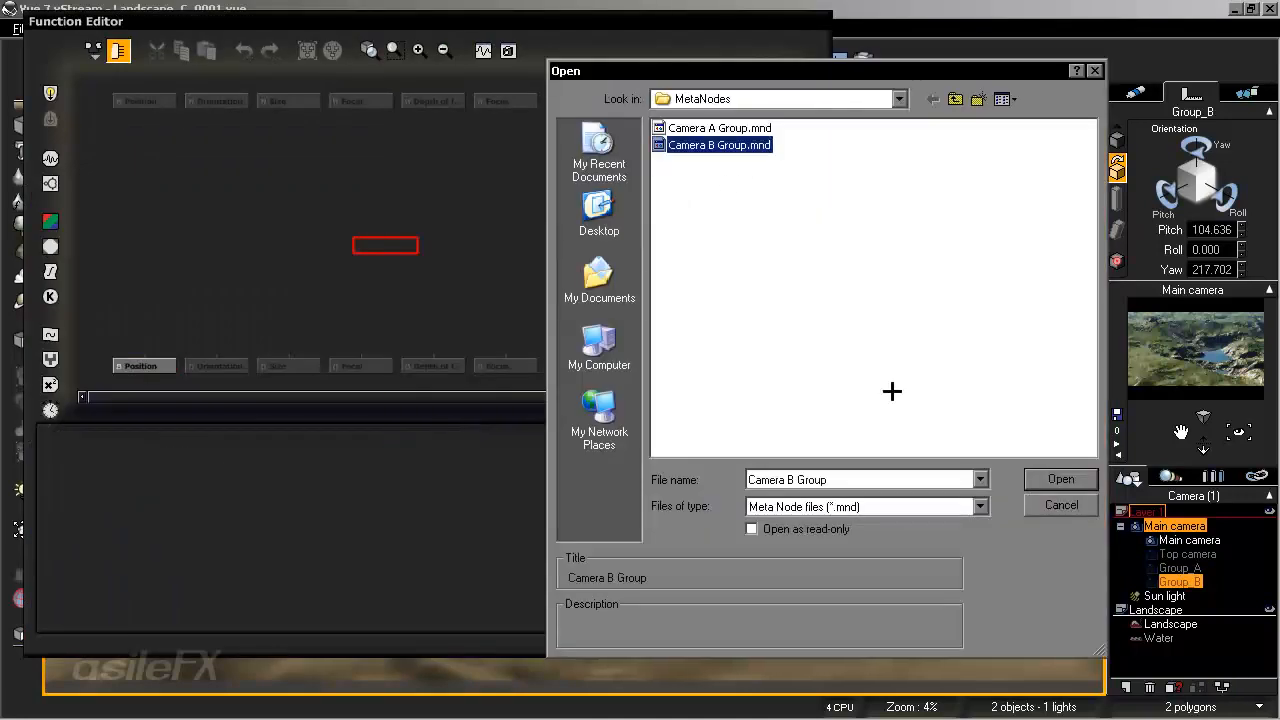
left_click(1076, 482)
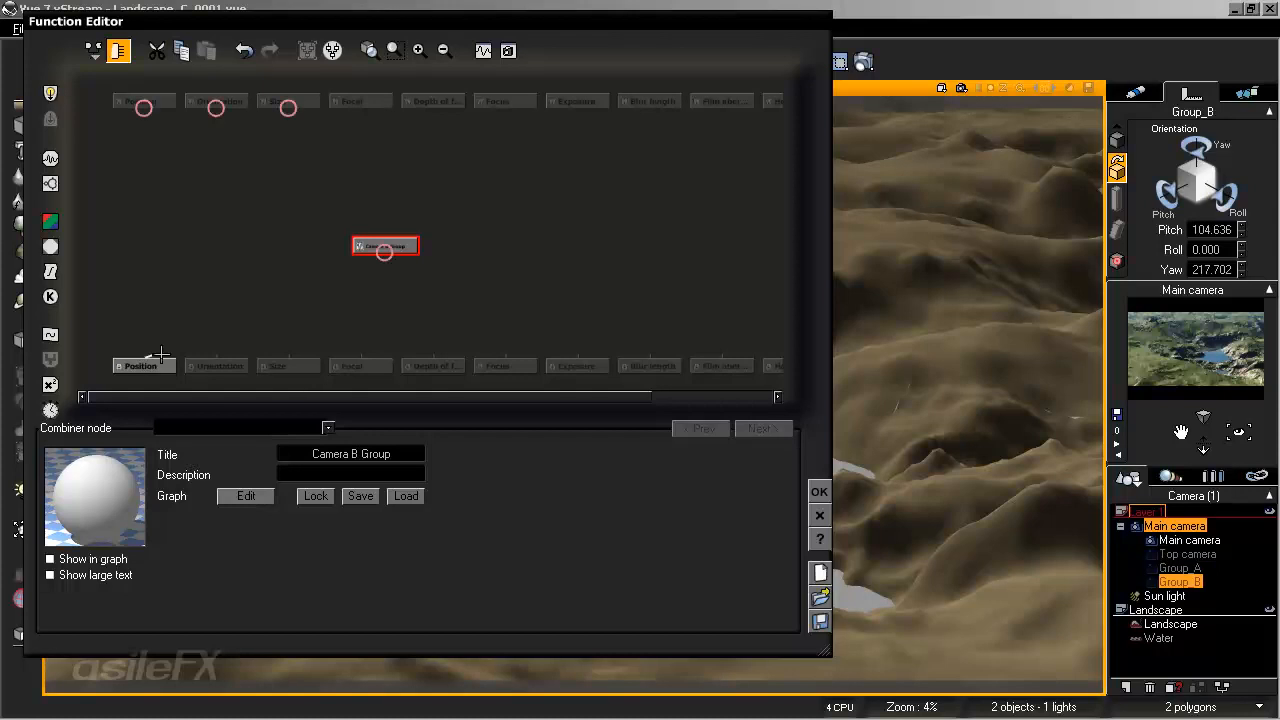
- Connect Group_B's Position, Orientation and Focal outputs to the matching outputs of the Camera B Group node and accept the graph
left_click_drag(160, 355, 386, 249)
left_click(408, 270)
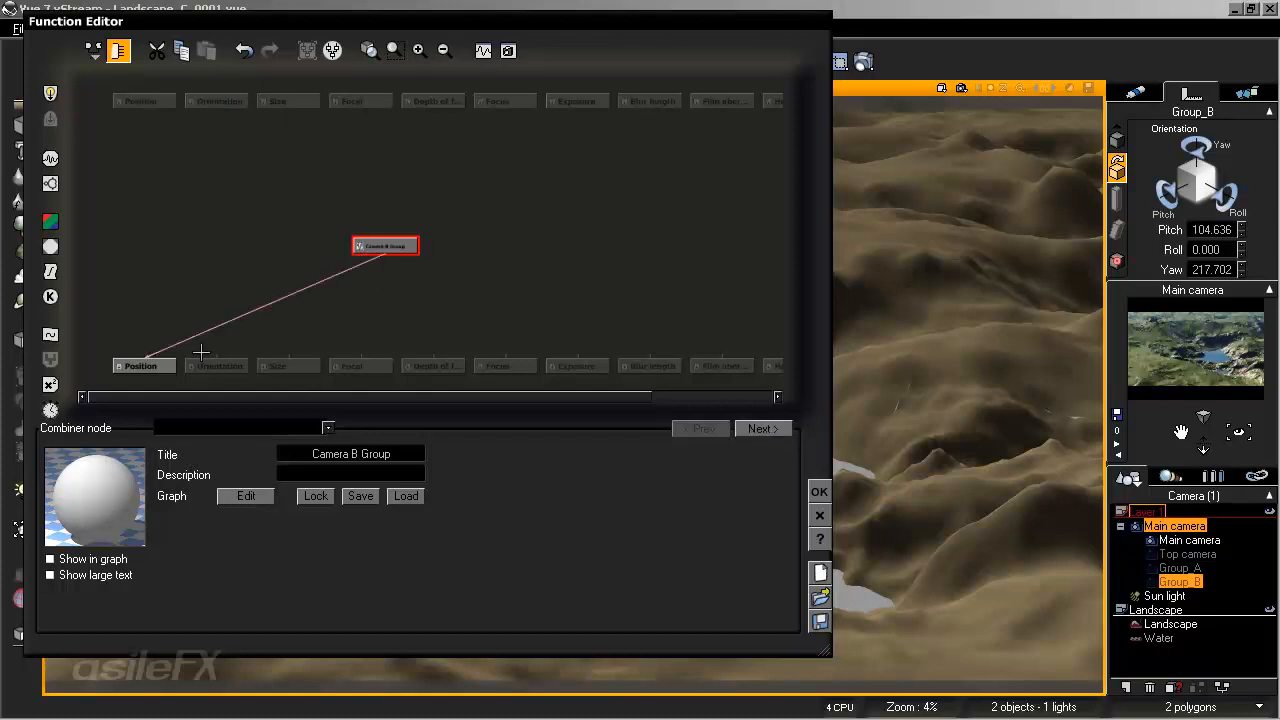
left_click_drag(215, 357, 384, 251)
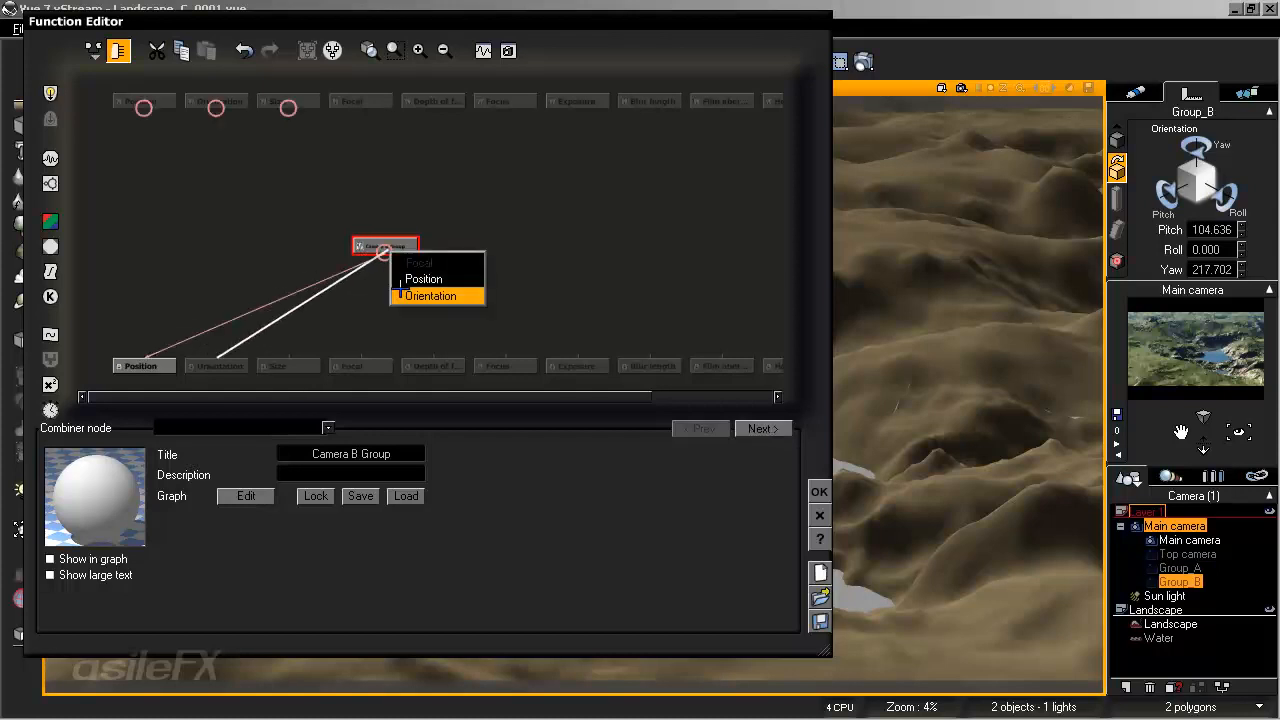
left_click(402, 295)
left_click_drag(362, 357, 384, 250)
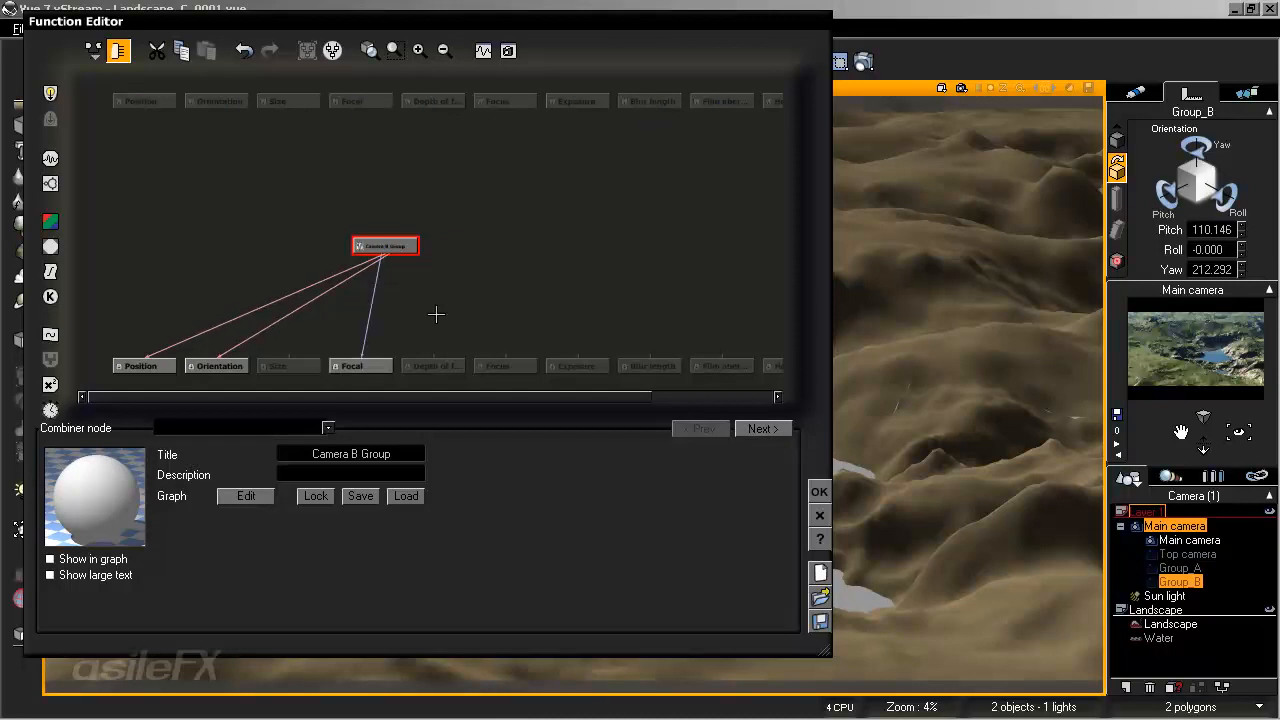
left_click(819, 491)
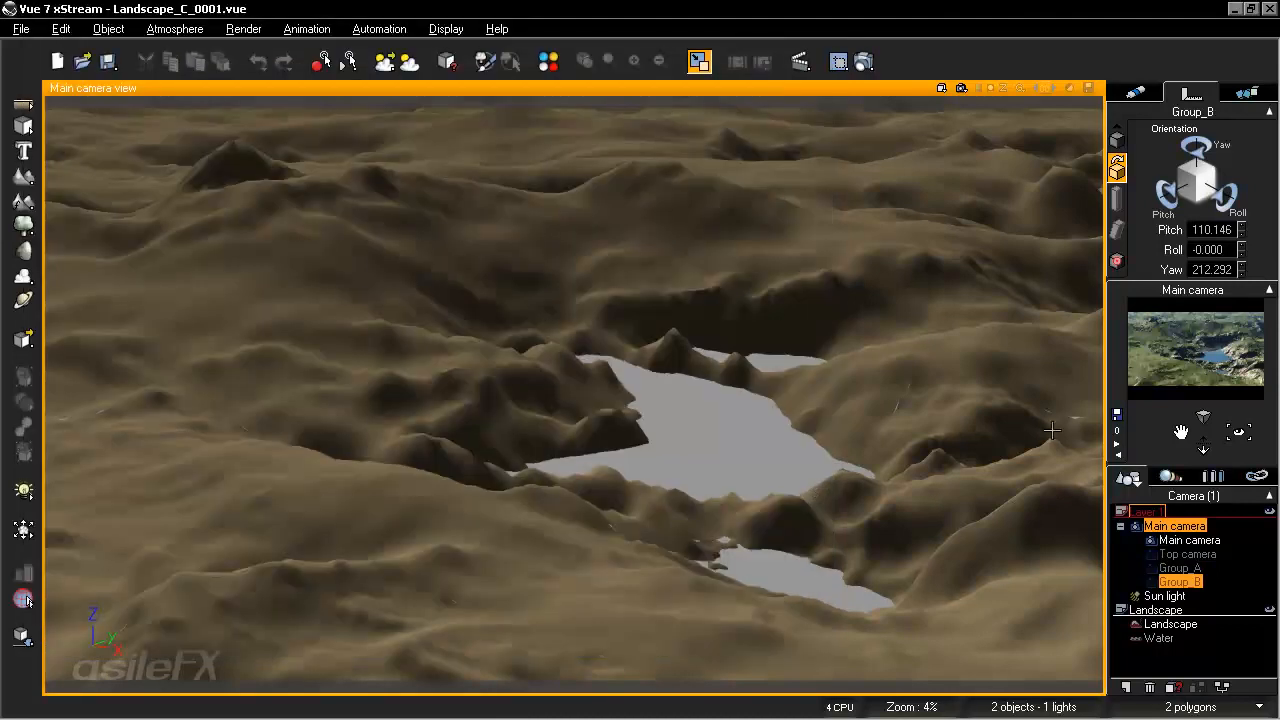
- Cycle the active camera through Group_A to Group_B, and check Group_B's focal length and position settings
left_click(1239, 431)
left_click(1239, 431)
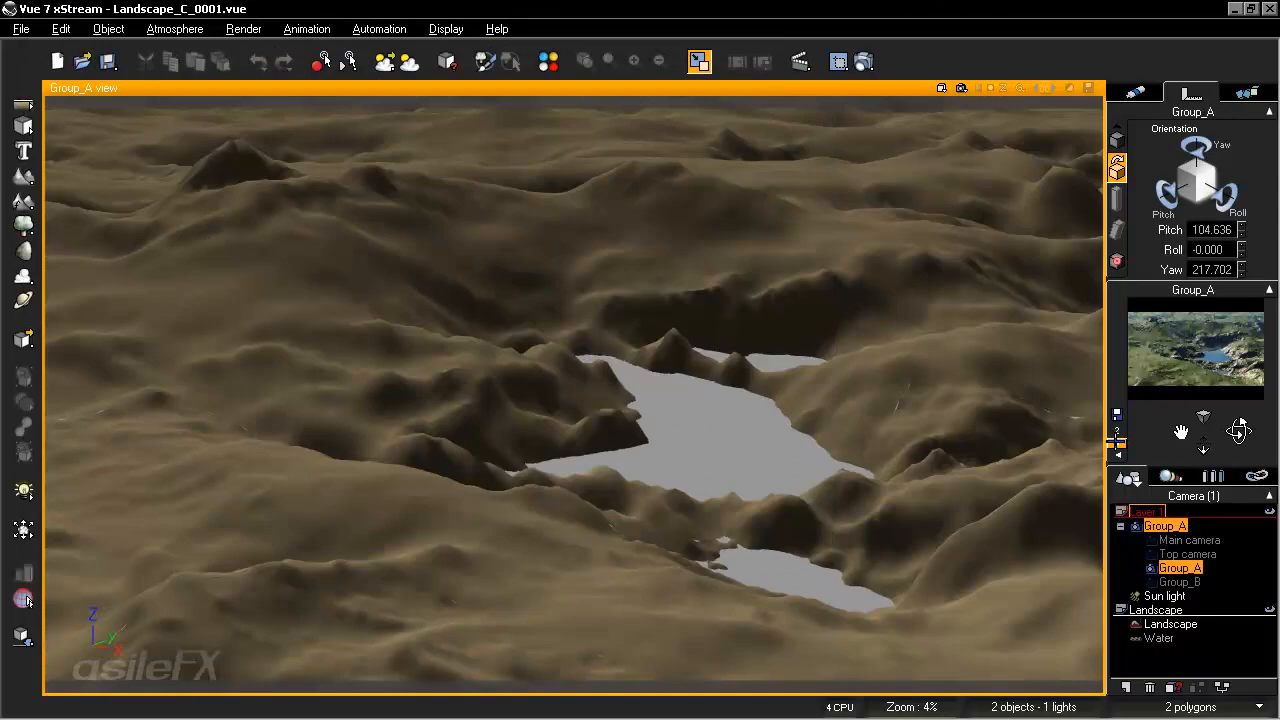
left_click(1239, 431)
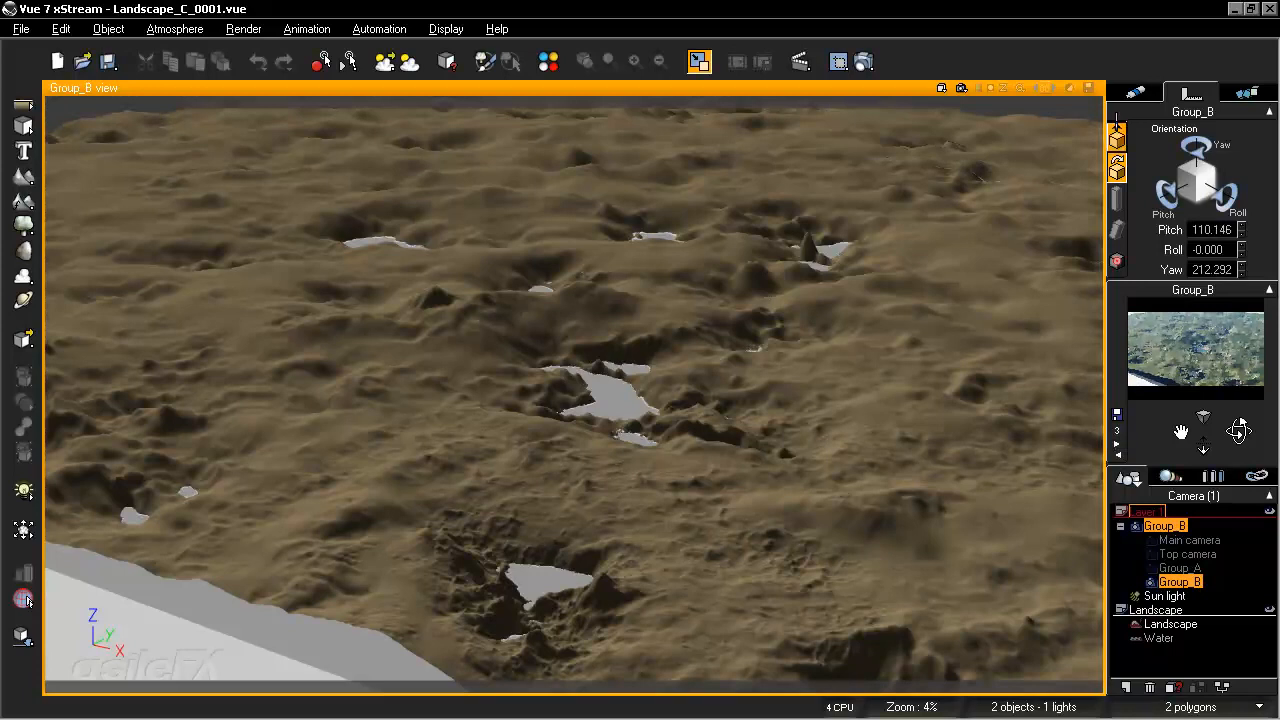
left_click(1134, 92)
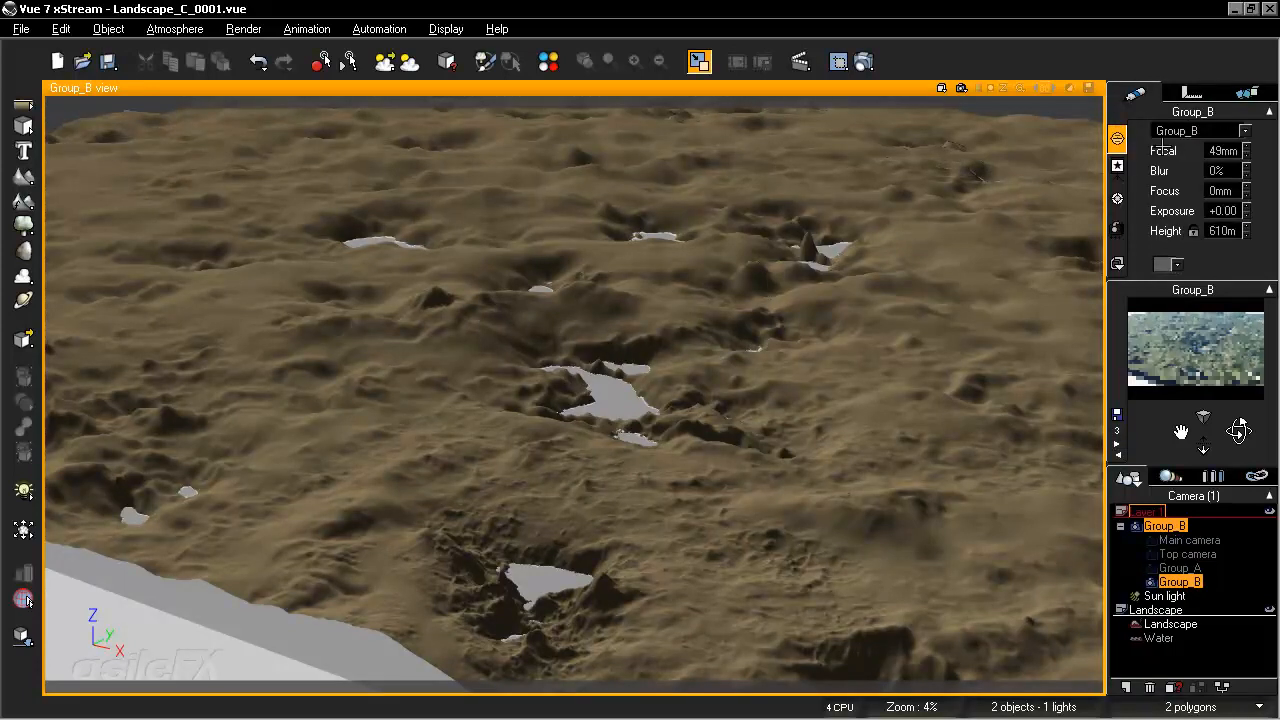
left_click(1192, 92)
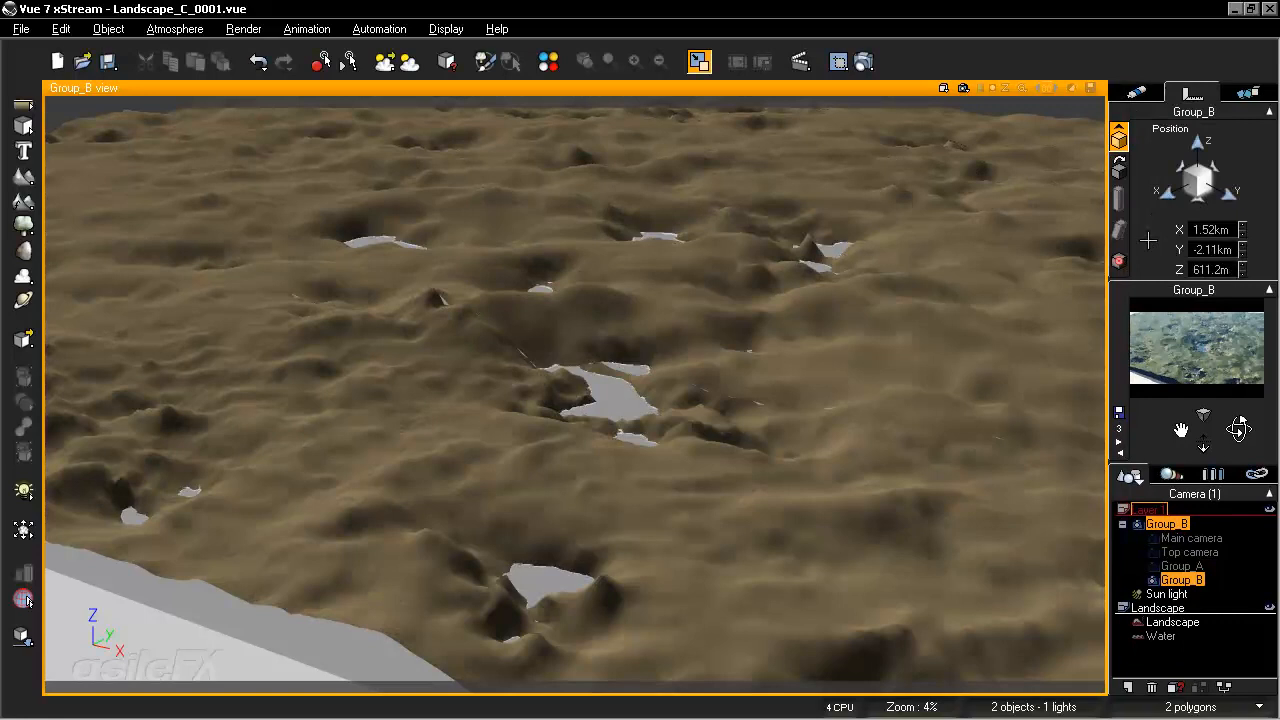
- Scale up the Landscape terrain until it fills the near corner of the Group_B view, and deselect it
left_click(1170, 624)
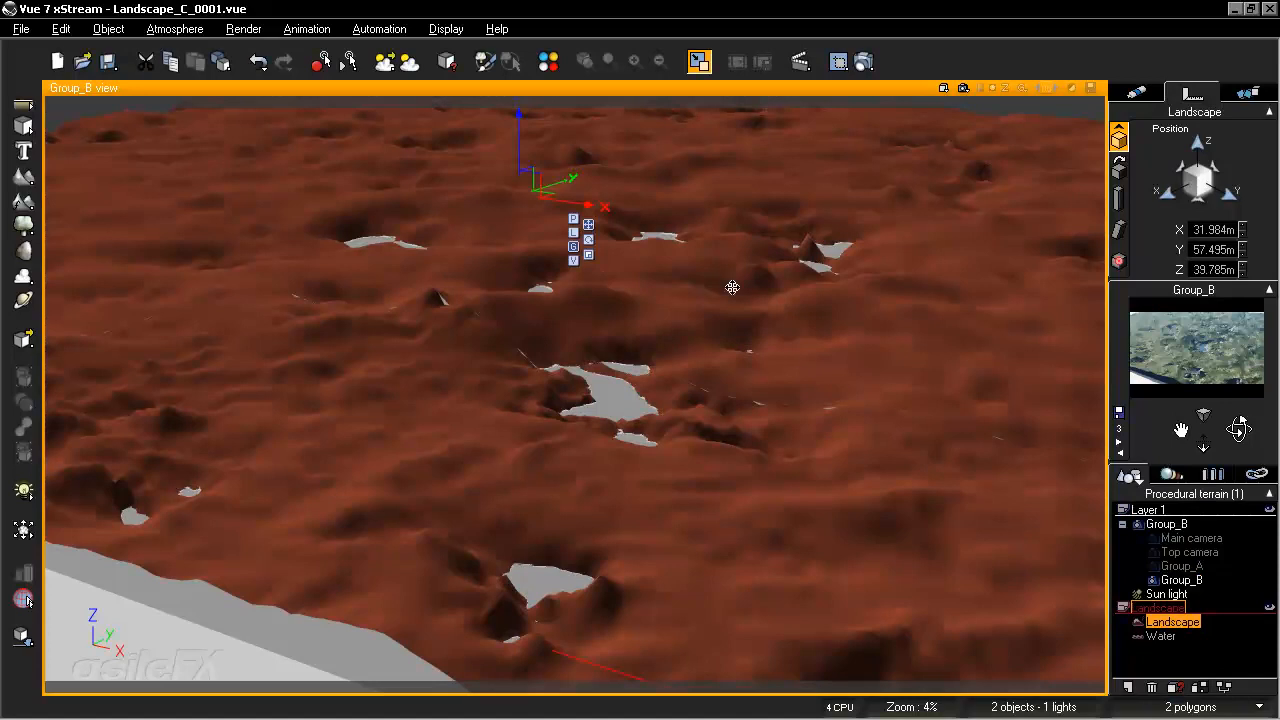
left_click(588, 255)
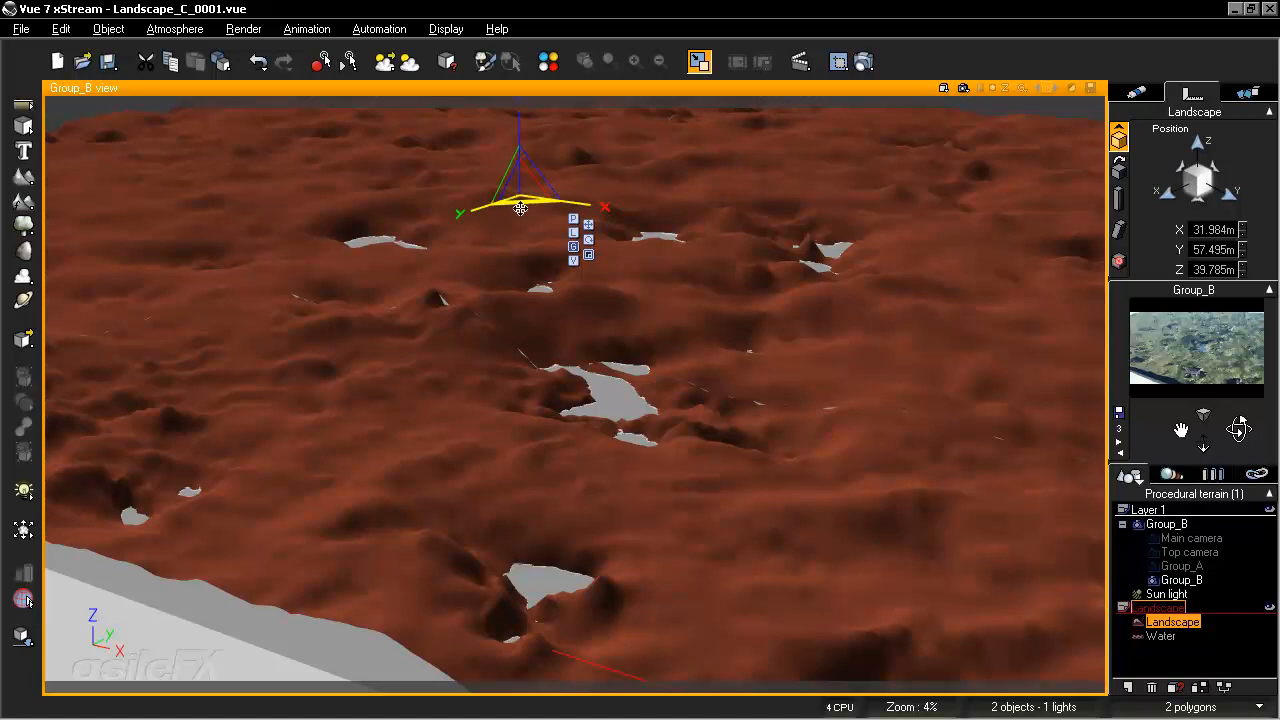
left_click_drag(525, 188, 636, 77)
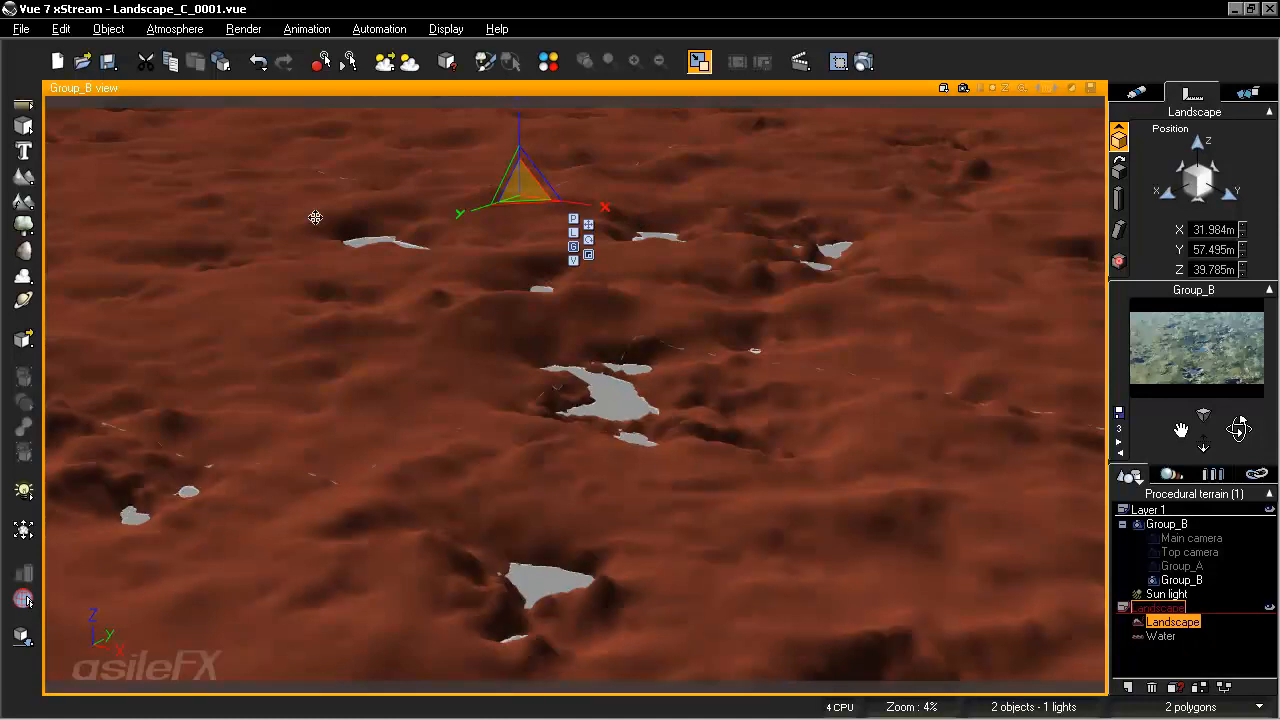
left_click(1172, 660)
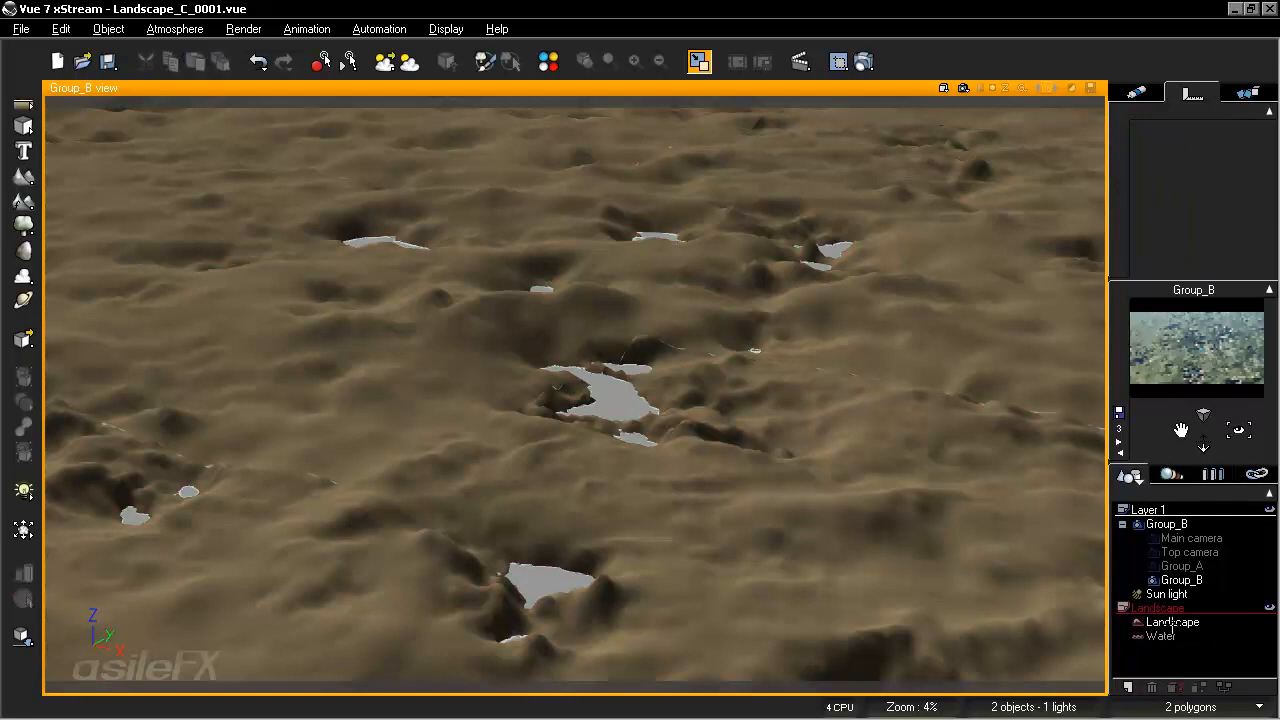
- Make Main camera the active camera and reframe it closer on the lake and its rocky shoreline
left_click(1124, 443)
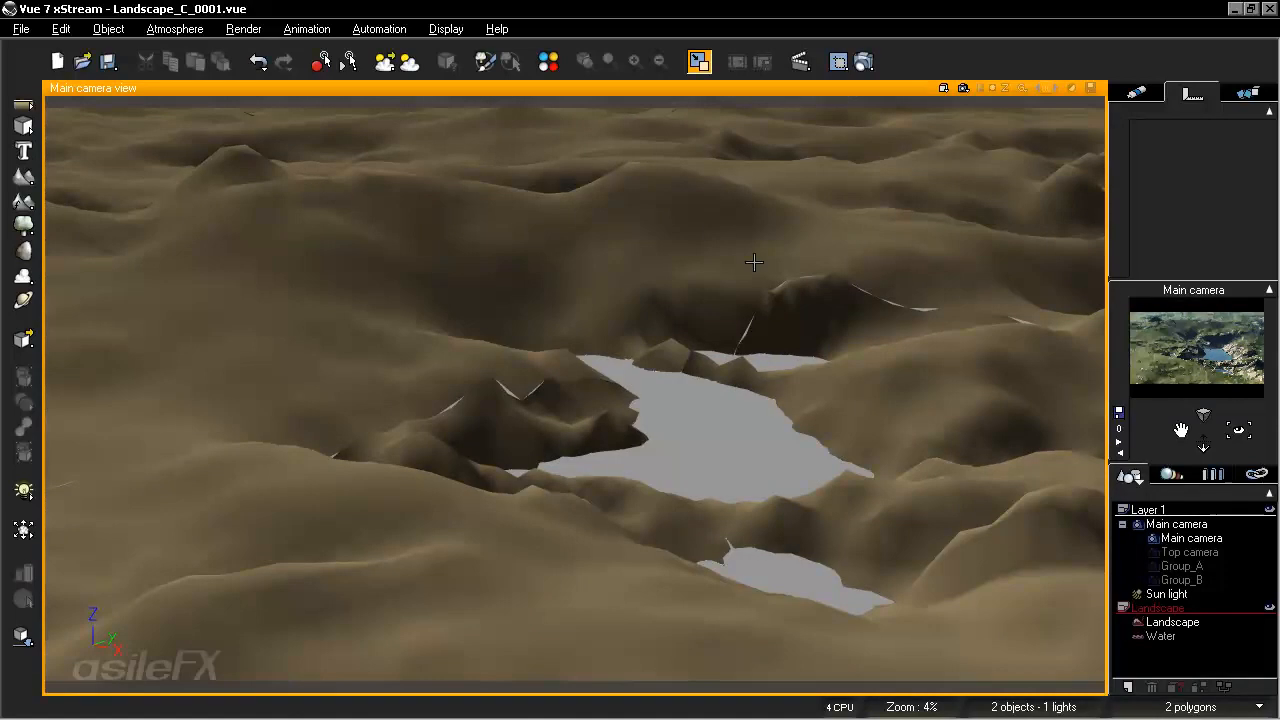
mouse_move(800, 398)
right_mouse_down()
mouse_move(768, 395)
mouse_move(782, 405)
right_mouse_up()
scroll(782, 404, "up", 5)
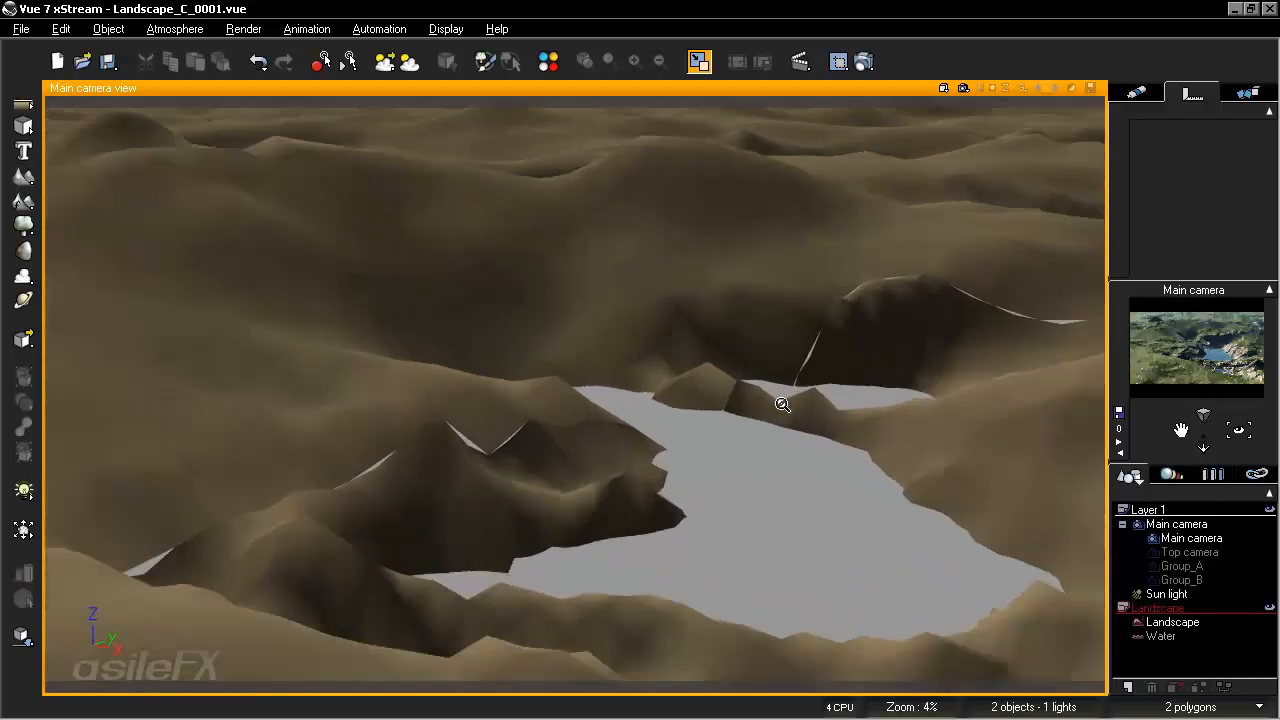
scroll(782, 404, "up", 2)
right_click_drag(548, 378, 626, 354)
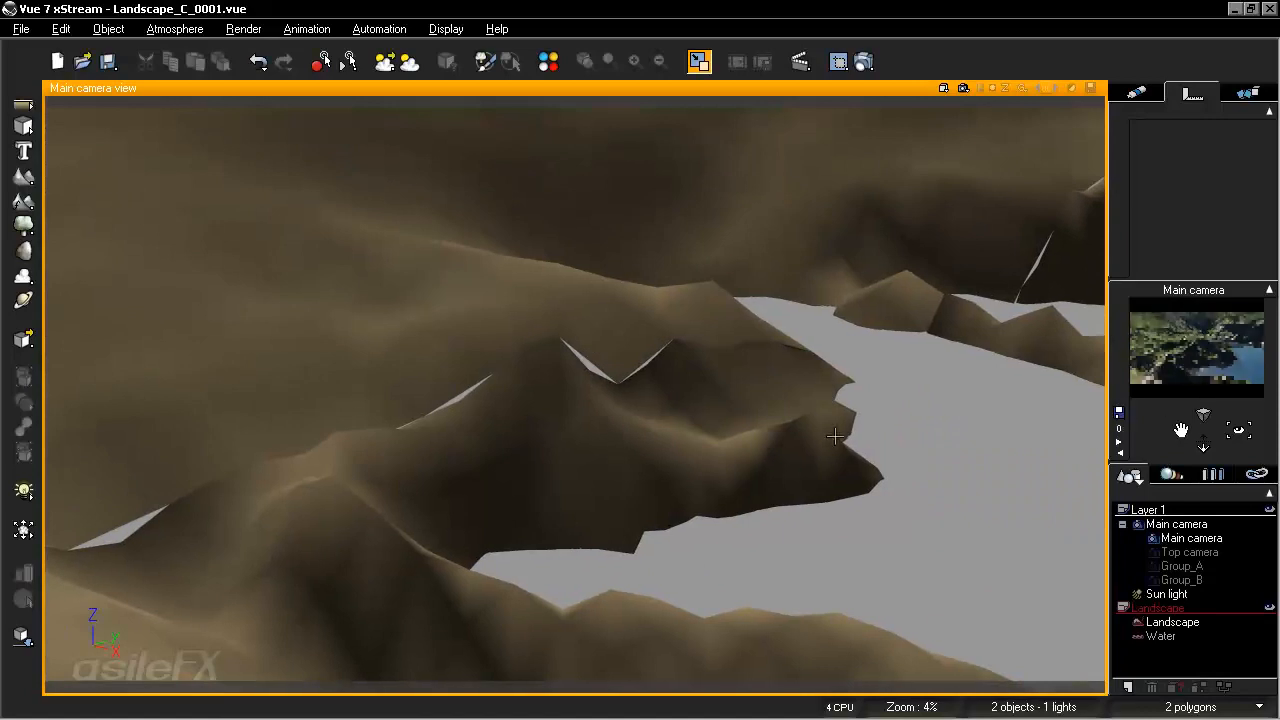
scroll(866, 469, "down", 4)
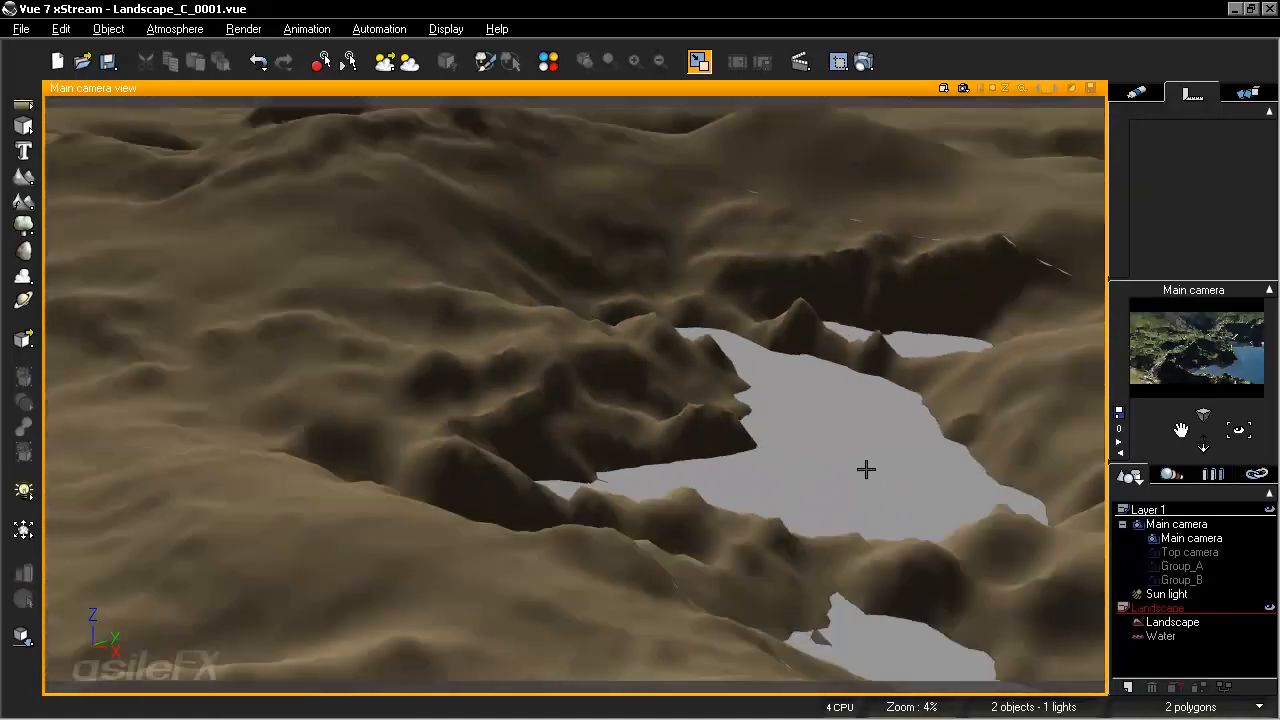
scroll(790, 374, "up", 4)
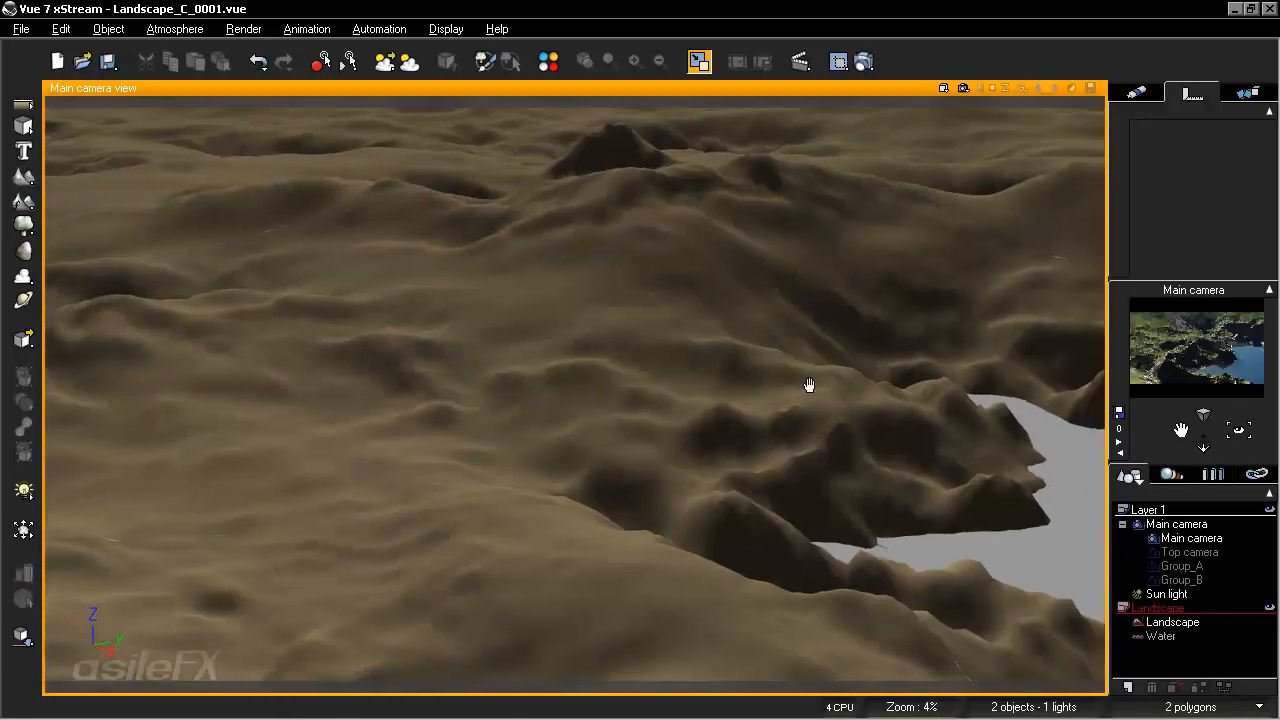
left_click_drag(1186, 428, 1181, 430)
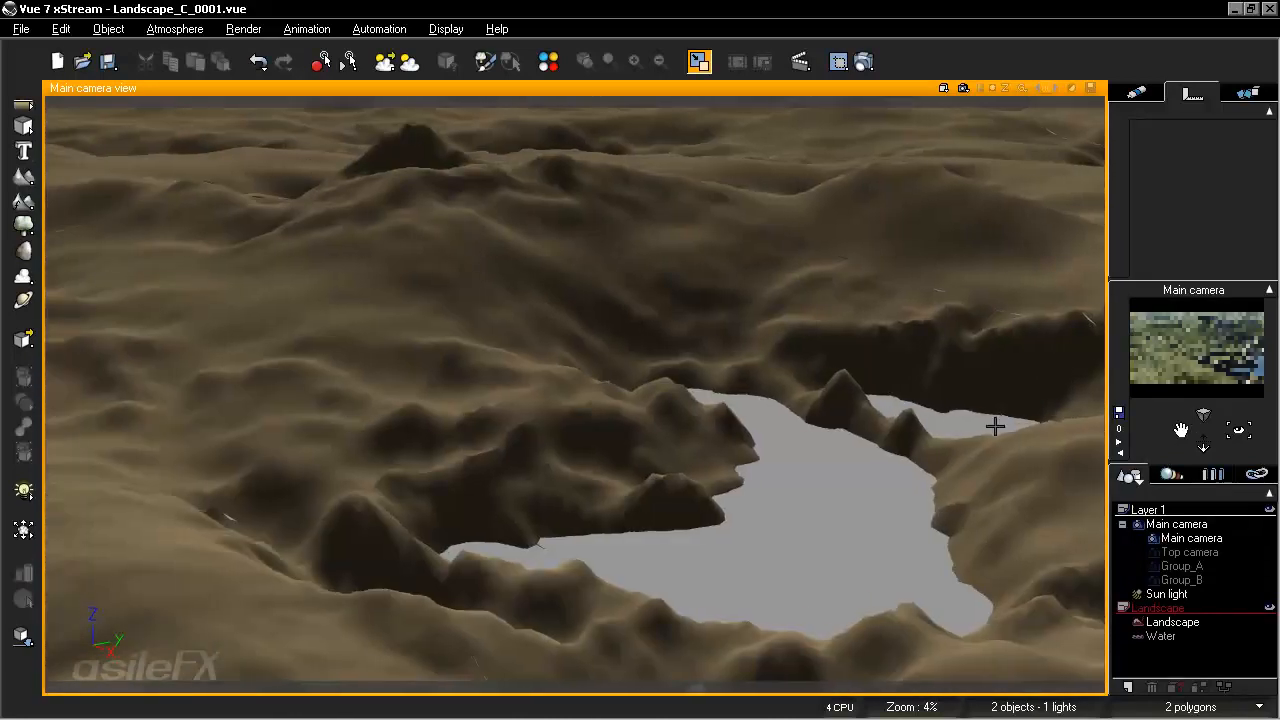
scroll(823, 437, "up", 3)
scroll(823, 438, "up", 3)
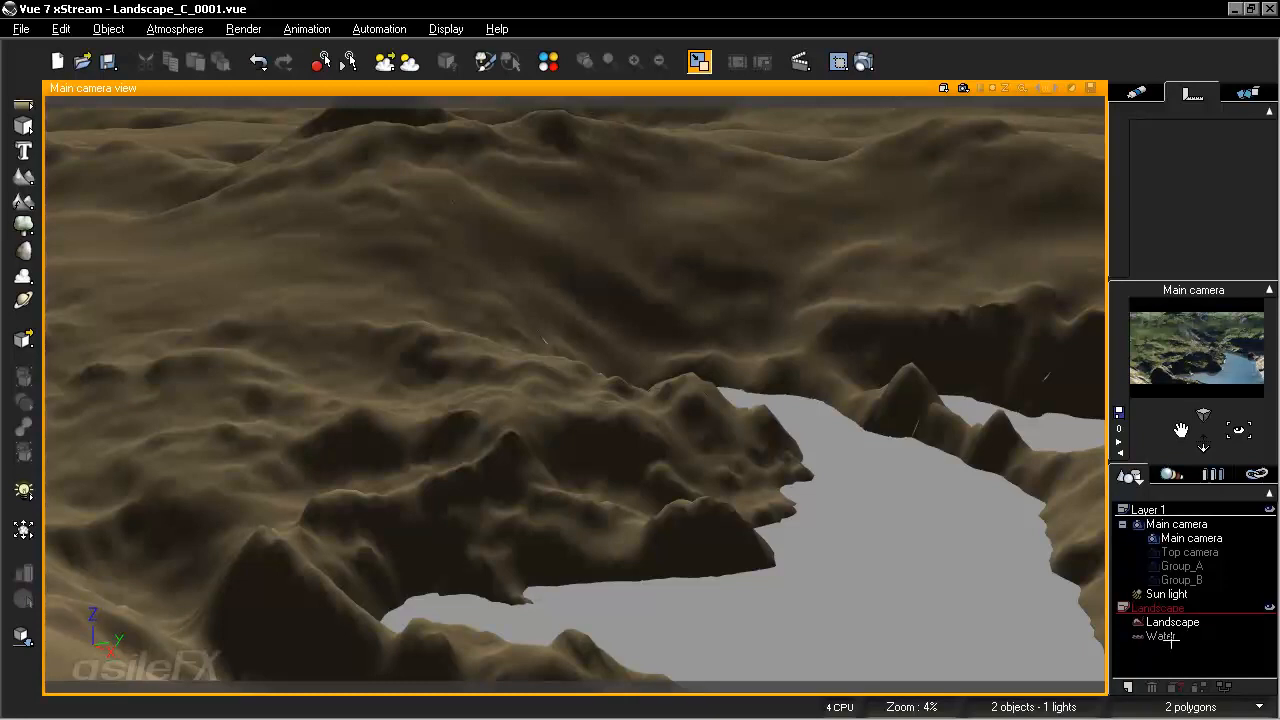
- Disable the Water plane's global wave control, set both foam amounts to 0% and the coastal foam's typical depth to 0 mm, and accept
left_click(1165, 637)
right_click(903, 503)
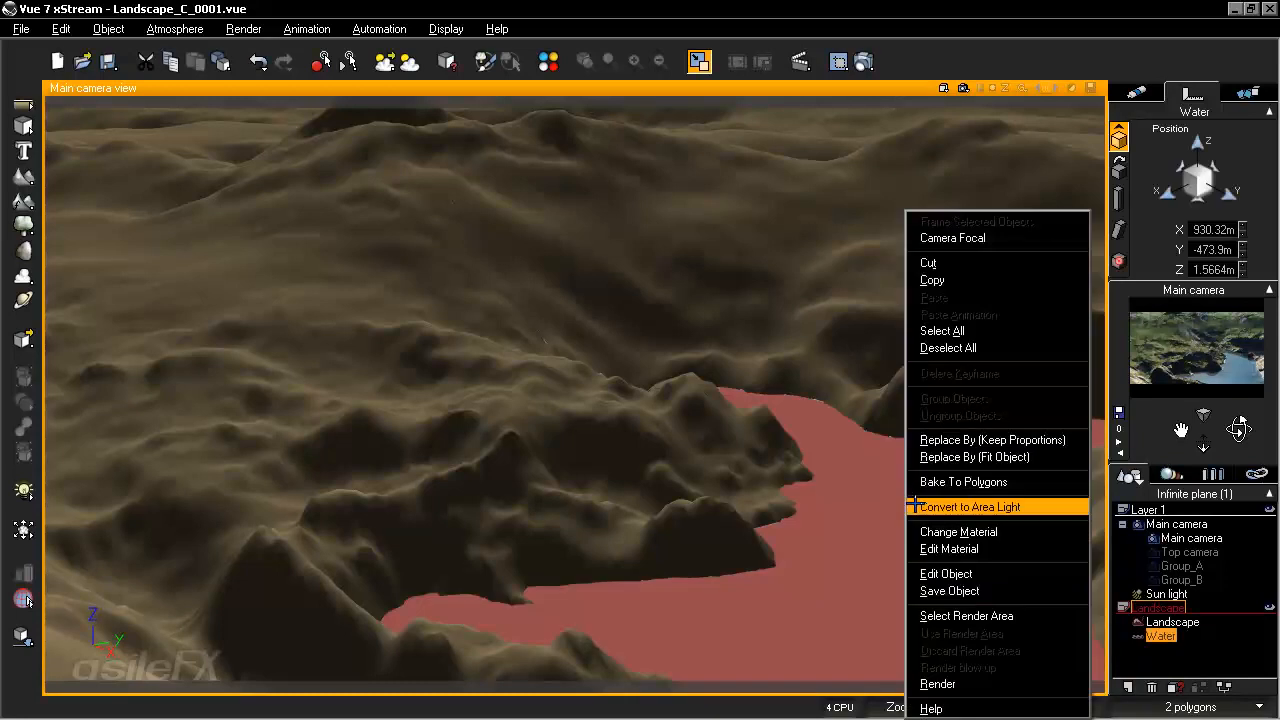
left_click(945, 572)
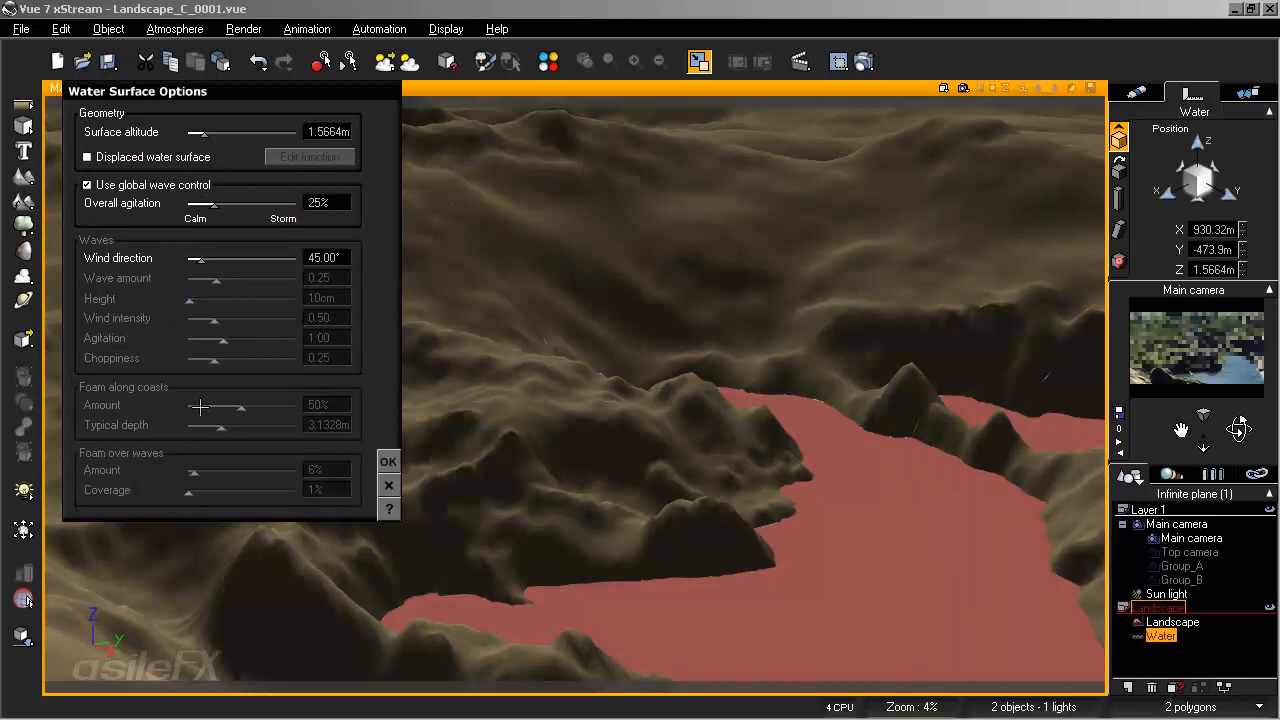
left_click(160, 185)
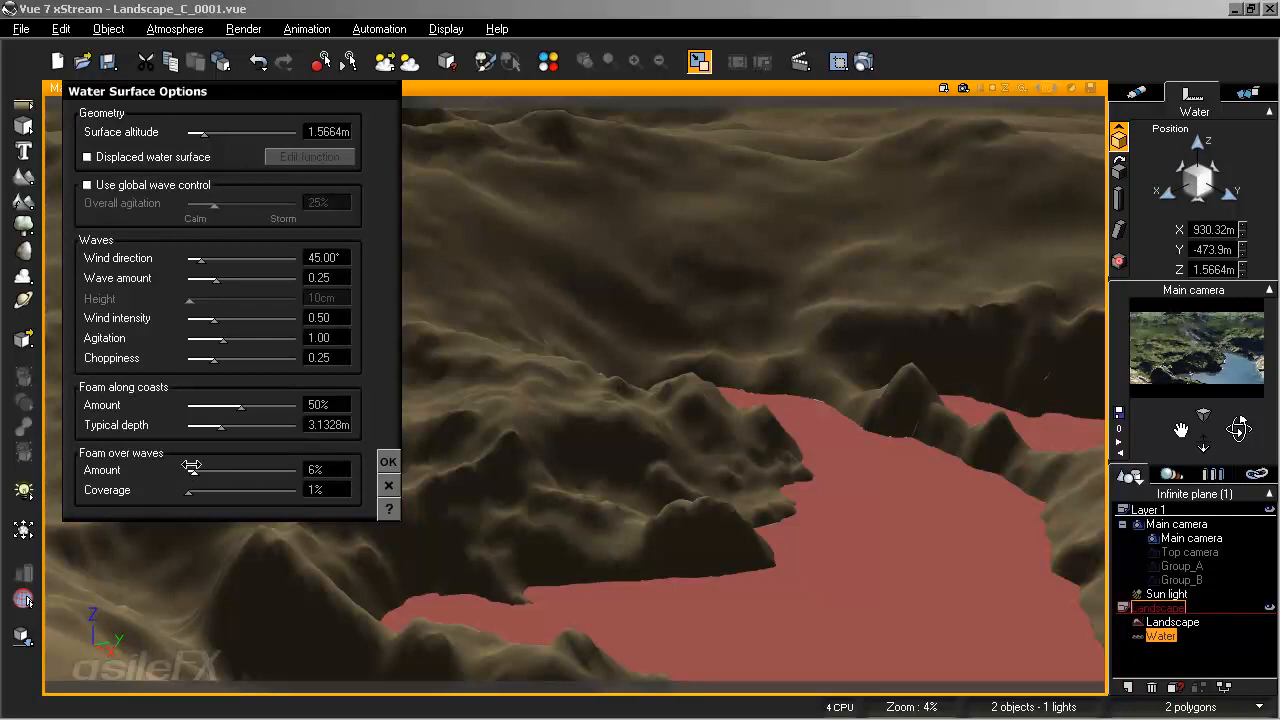
left_click_drag(203, 470, 188, 470)
left_click_drag(264, 401, 208, 421)
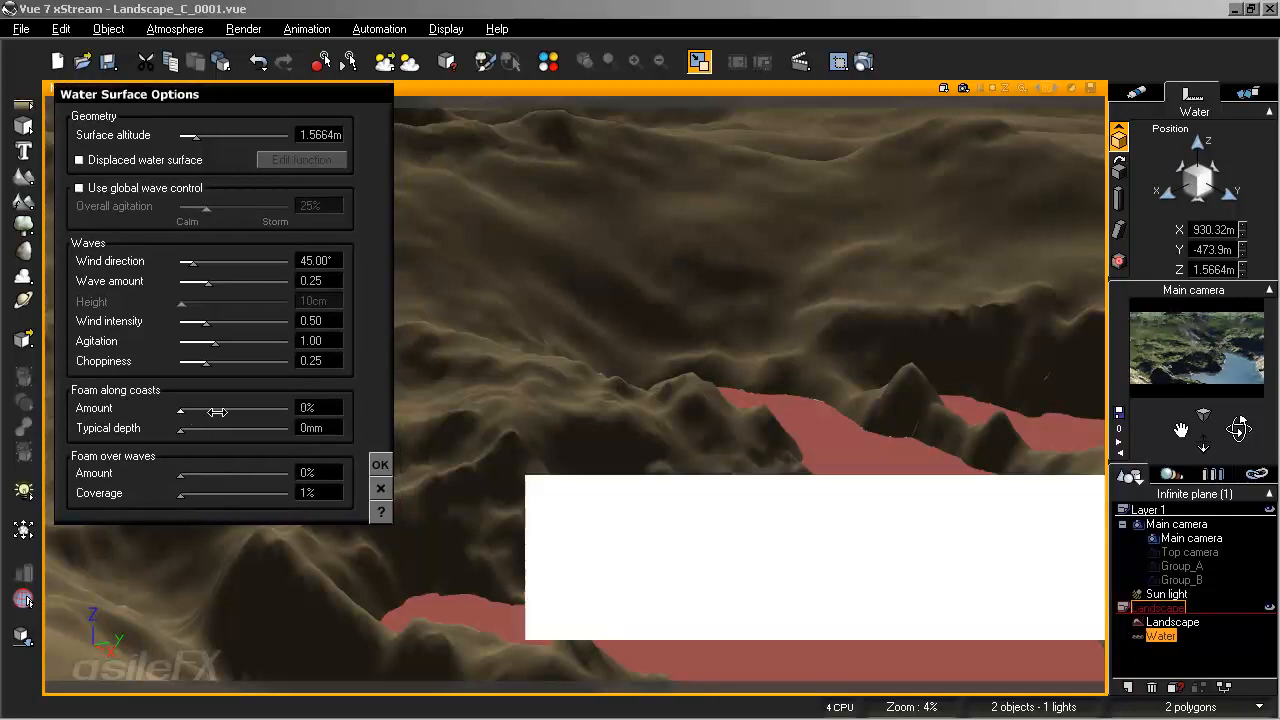
left_click(388, 461)
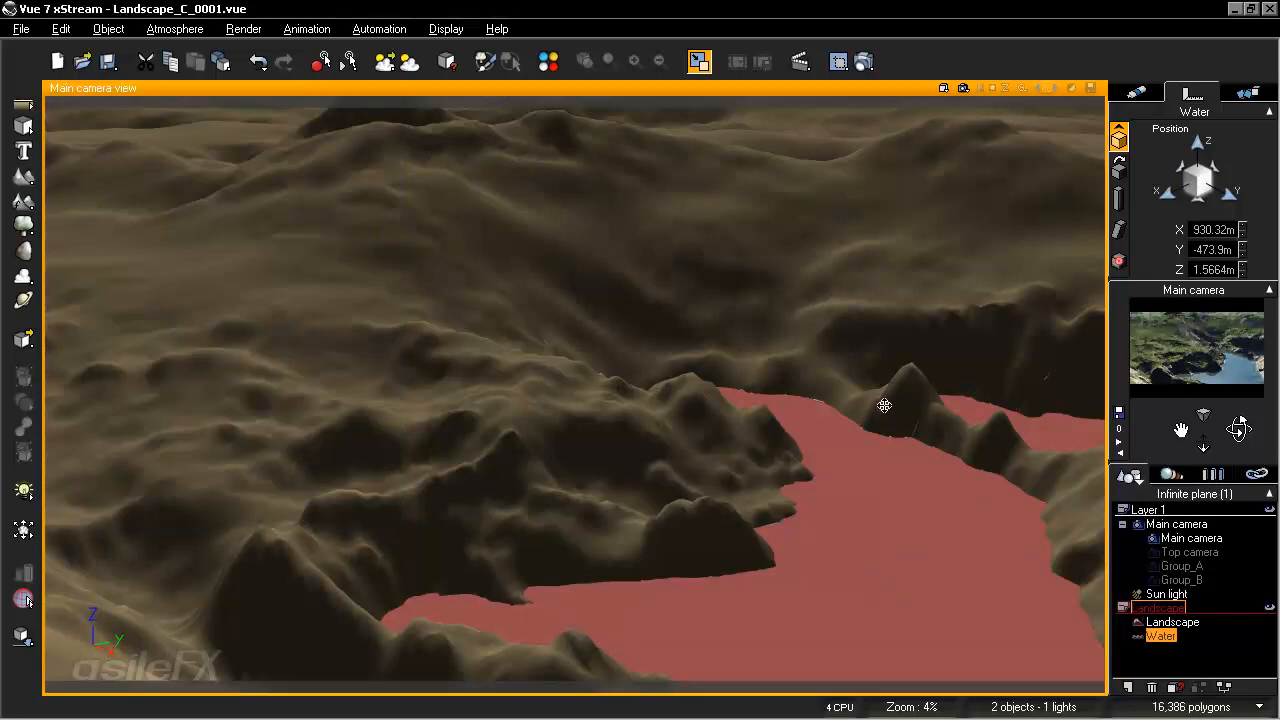